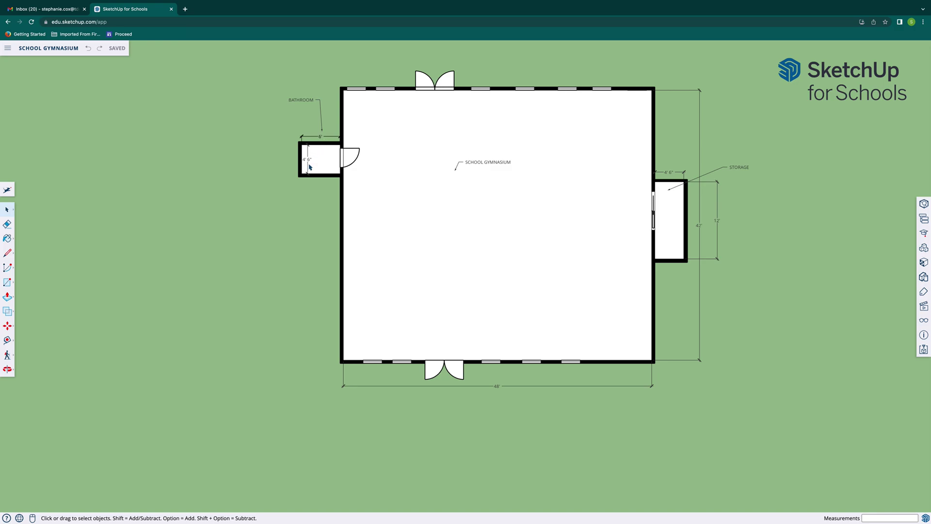
Create a new model from the home page using the Architectural - Feet & Inches template
left_click(6, 49)
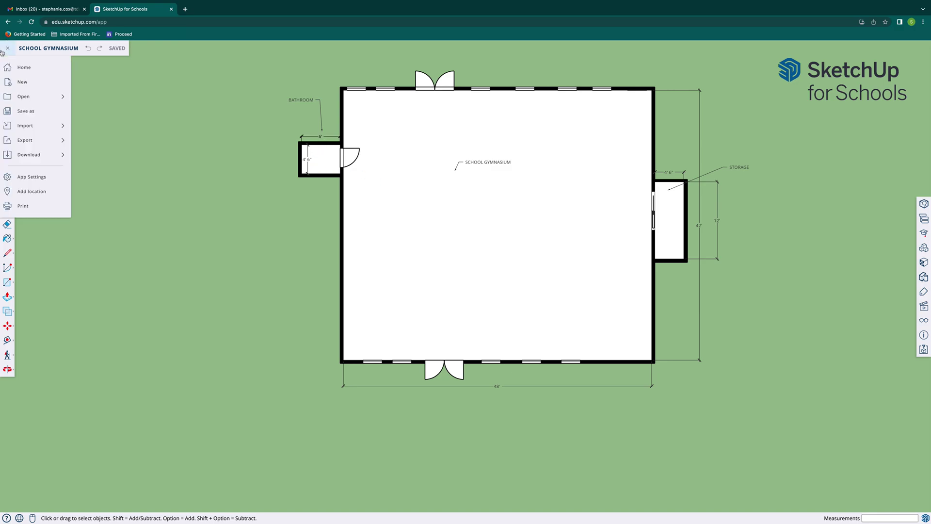
left_click(23, 69)
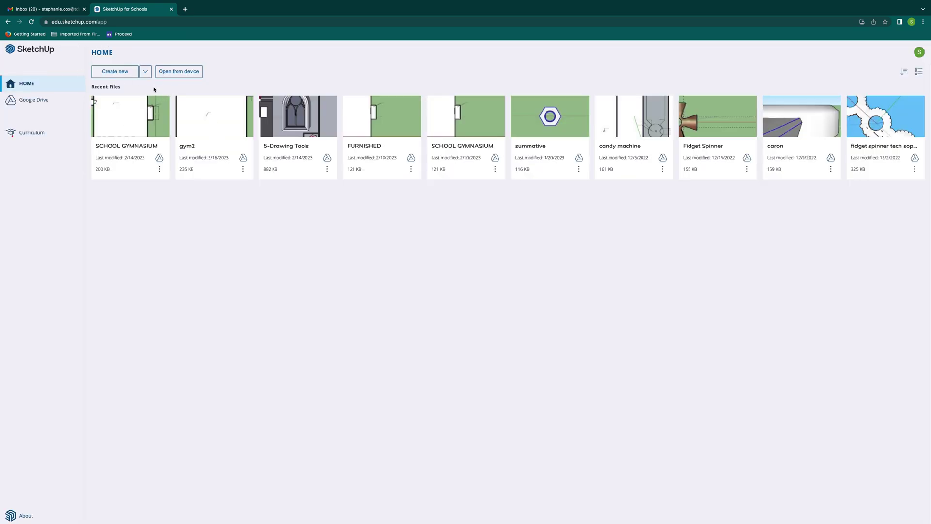
left_click(145, 72)
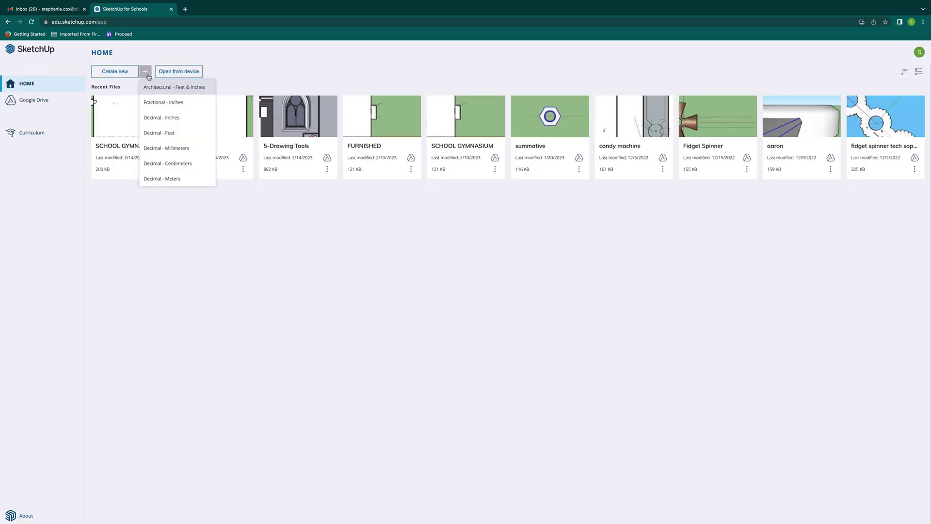
left_click(179, 90)
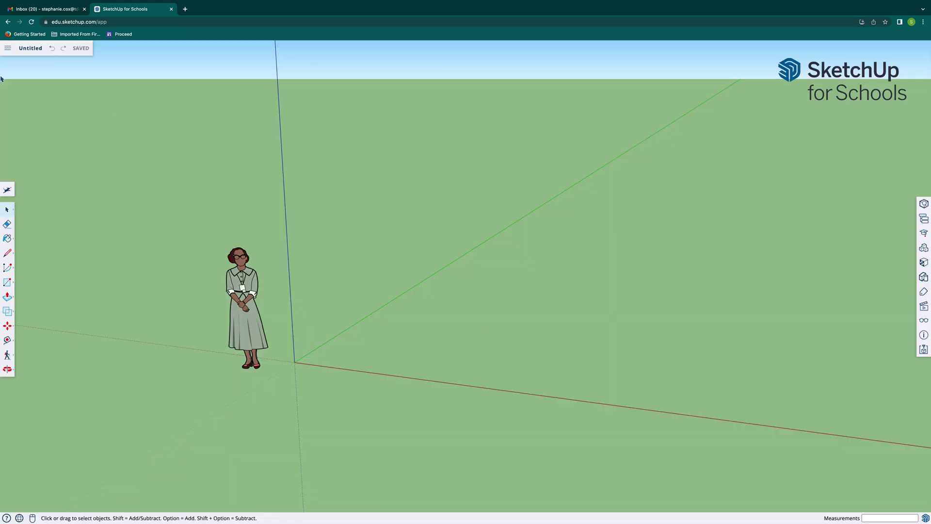
Return to the home page and reopen the SCHOOL GYMNASIUM model
left_click(8, 48)
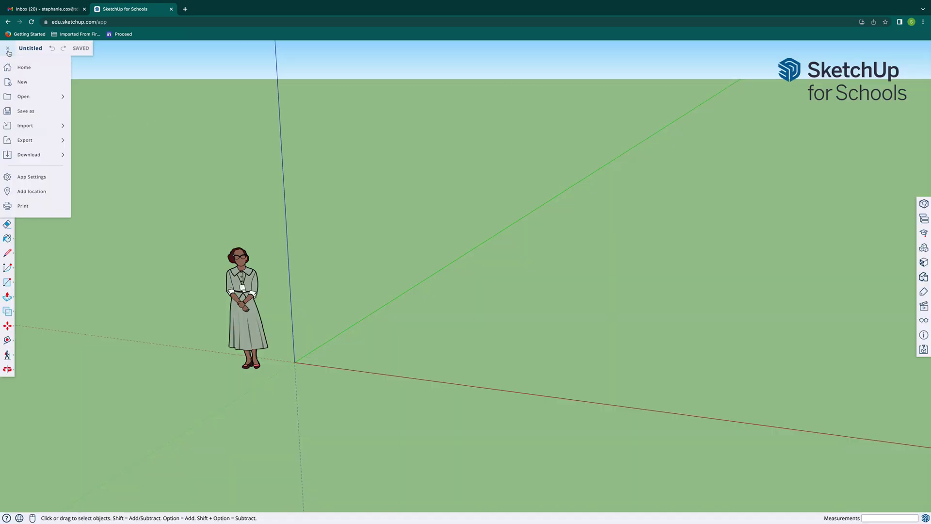
left_click(30, 72)
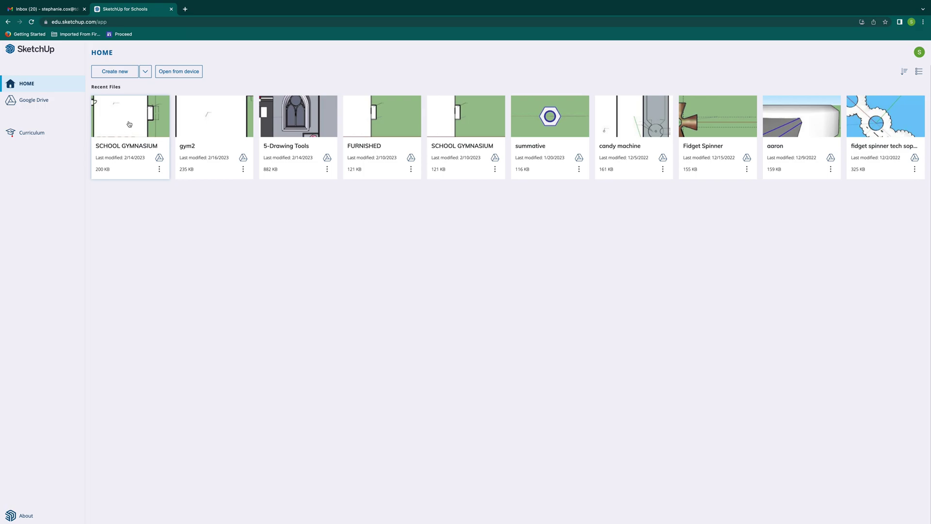
left_click(179, 129)
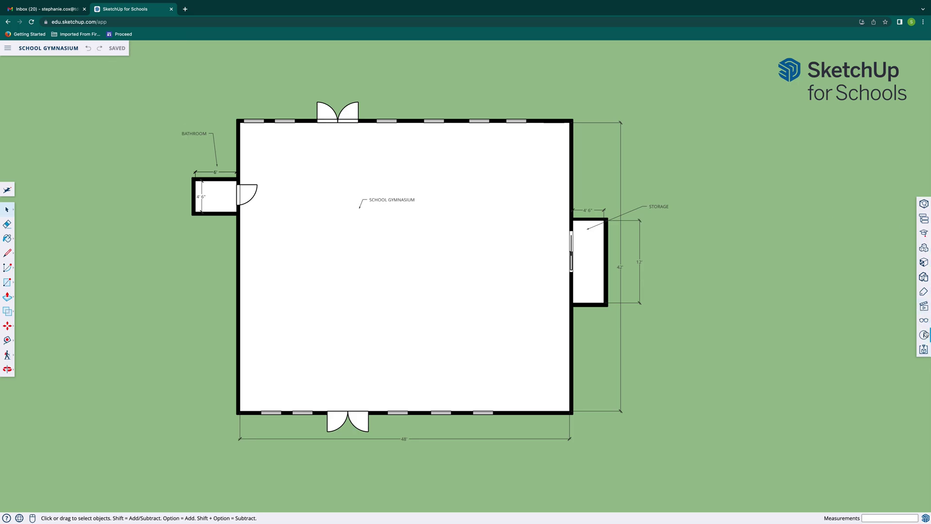
Compare the gymnasium floor plan in the isometric and top standard views, ending in the top view
left_click(924, 307)
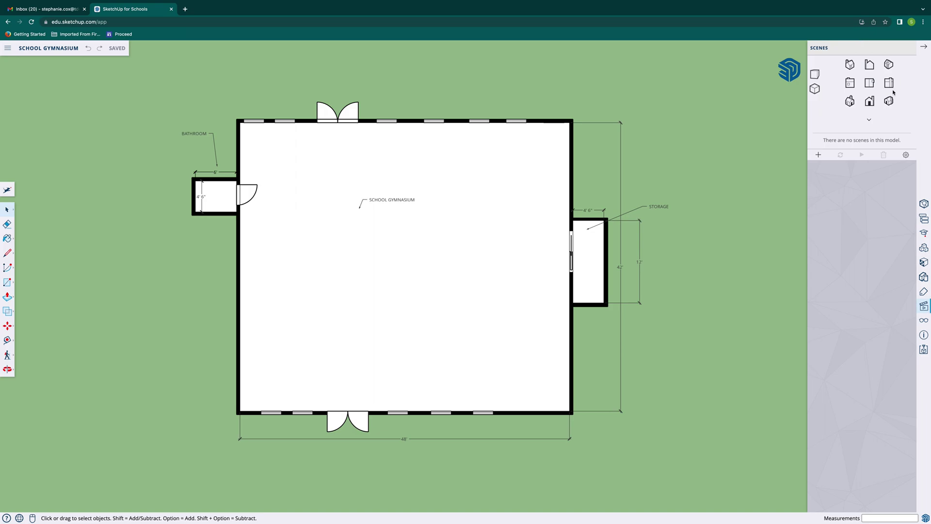
left_click(850, 102)
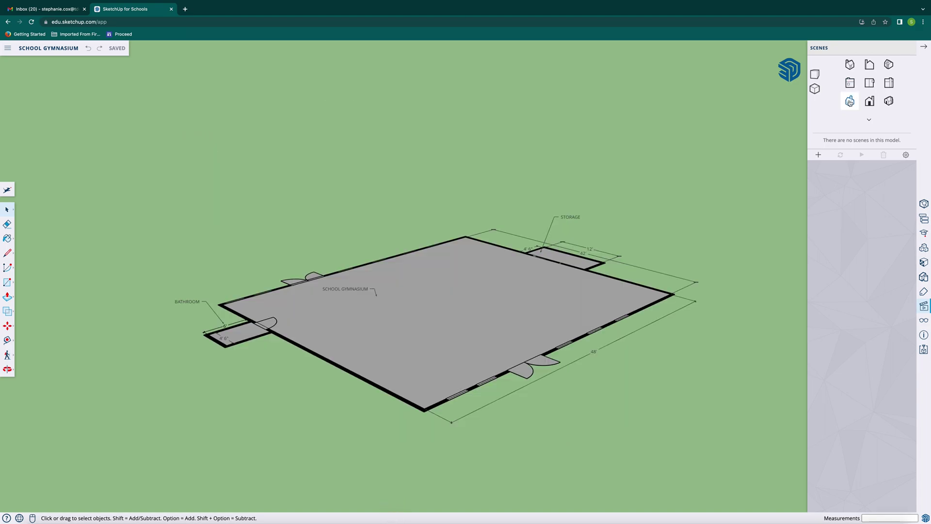
left_click(869, 85)
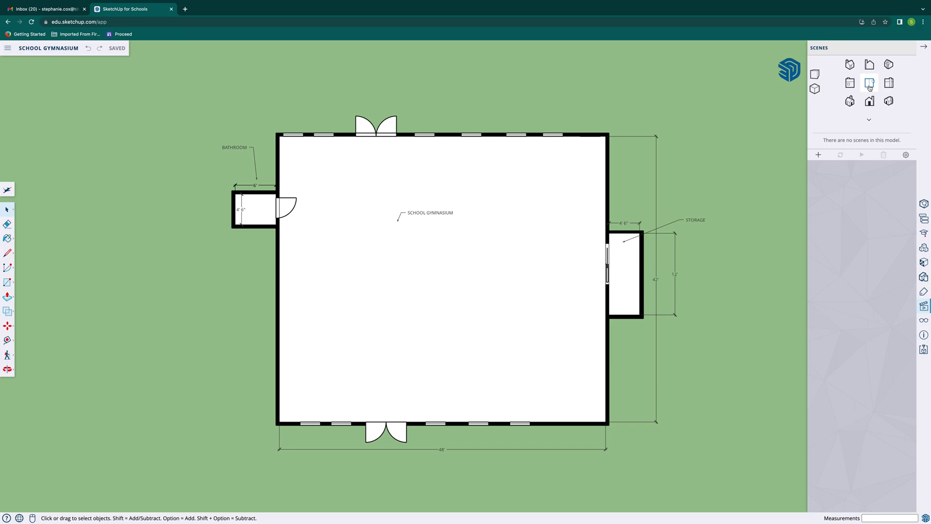
left_click(850, 101)
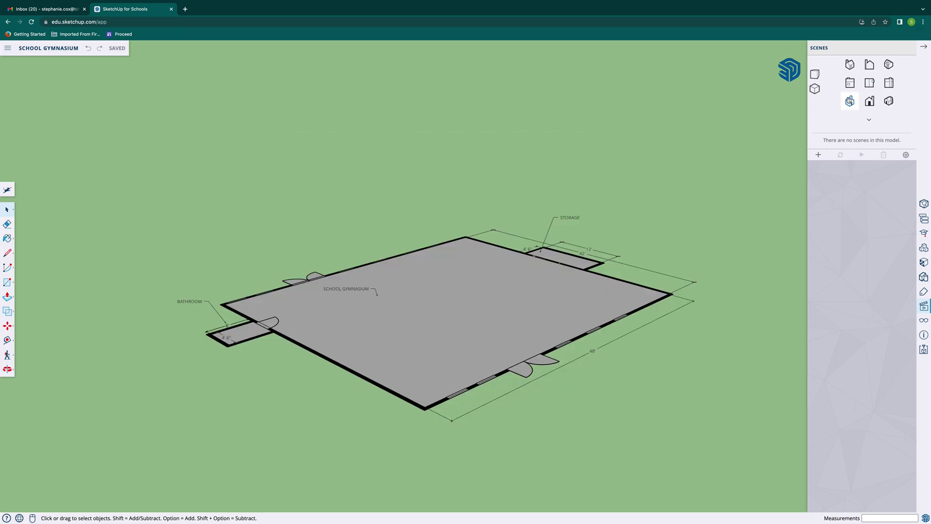
left_click(870, 83)
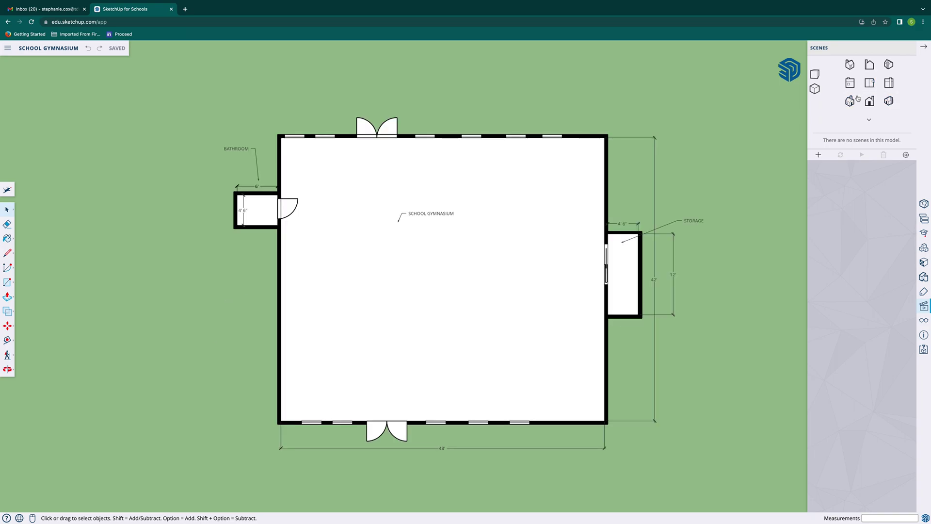
Pan the floor plan aside to expose empty ground beyond the storage room, and close the Scenes panel
left_click(8, 369)
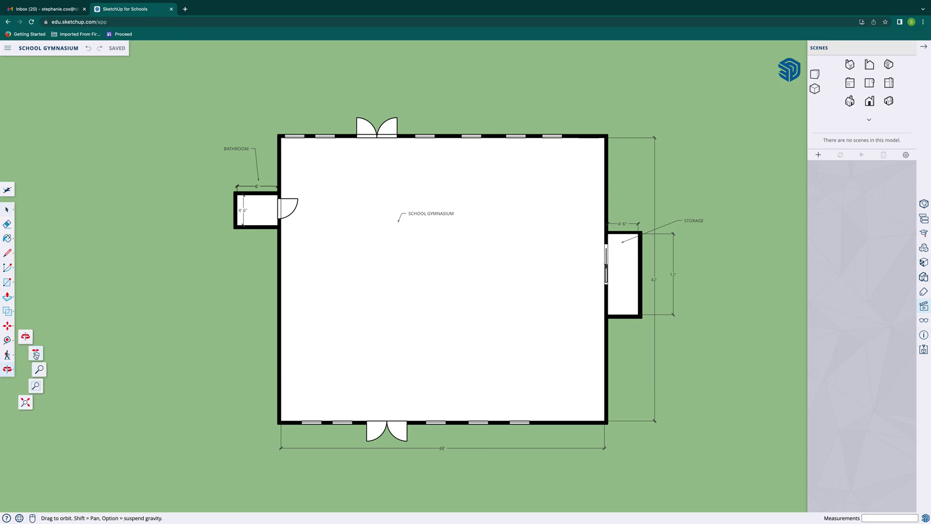
left_click(28, 357)
left_click_drag(221, 373, 48, 388)
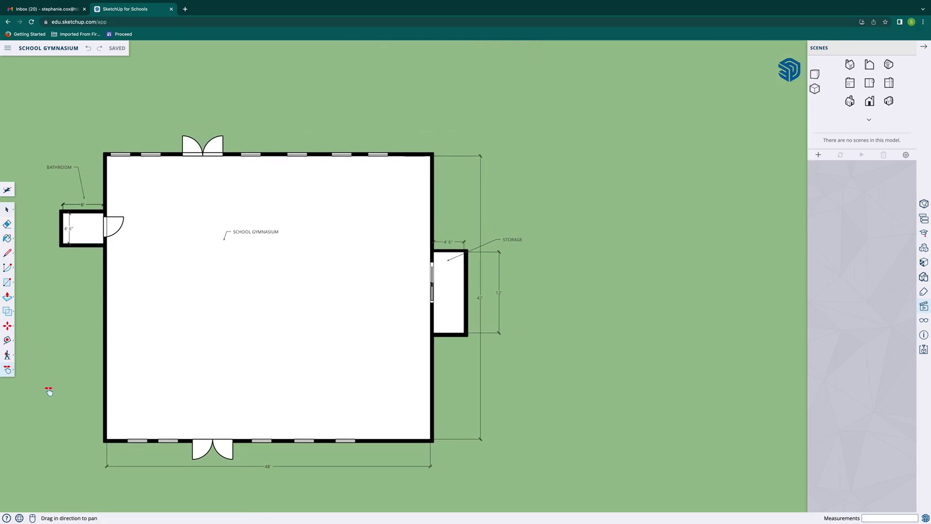
left_click_drag(235, 387, 182, 376)
left_click_drag(341, 348, 145, 342)
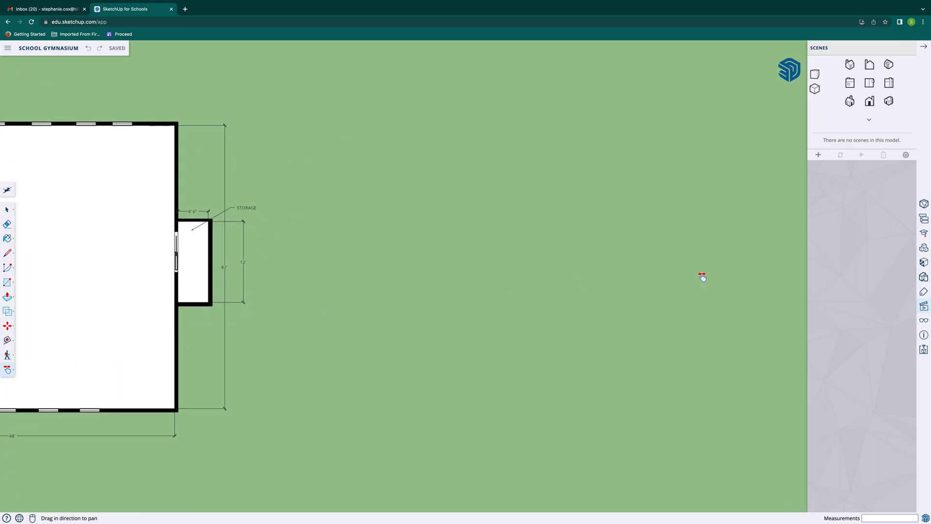
left_click_drag(162, 295, 104, 333)
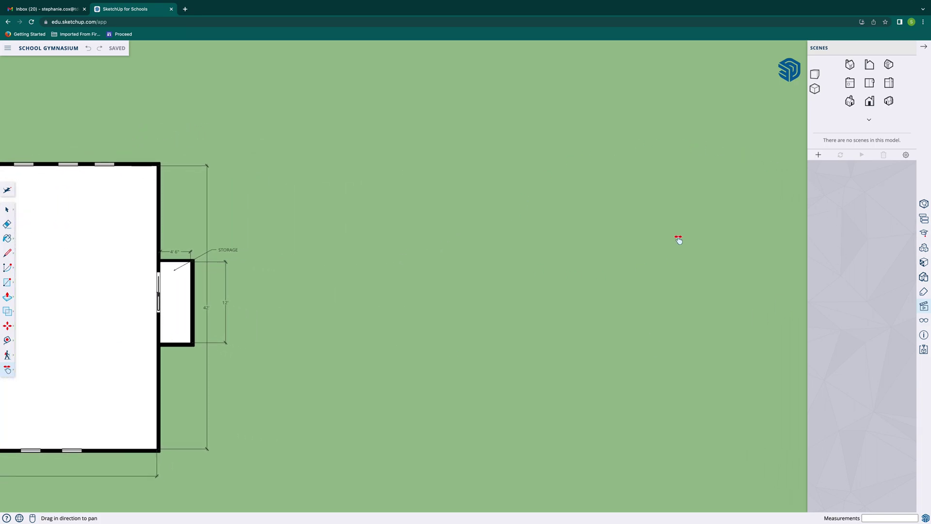
left_click(924, 46)
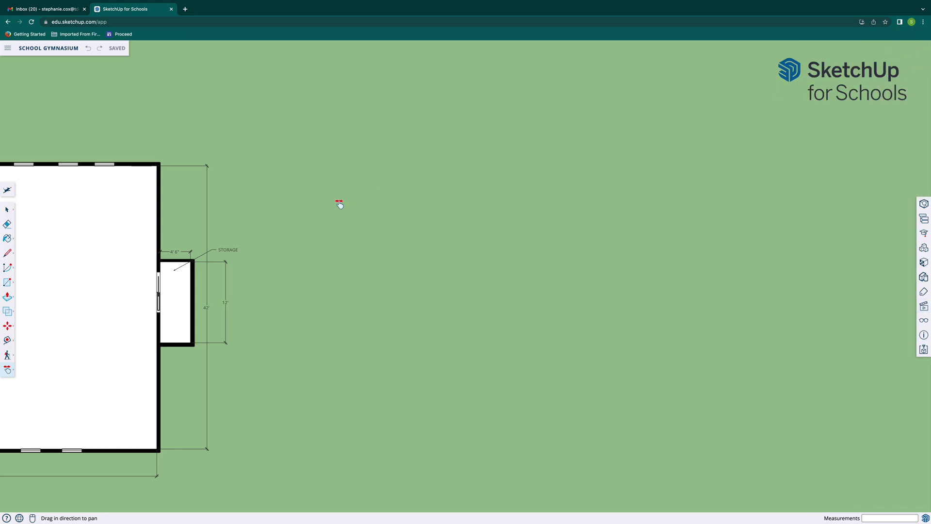
left_click(5, 284)
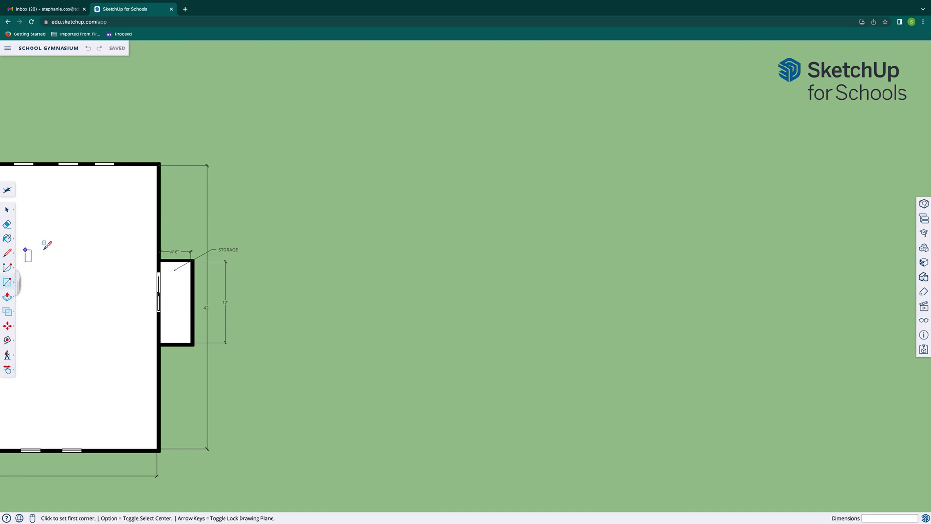
left_click(296, 391)
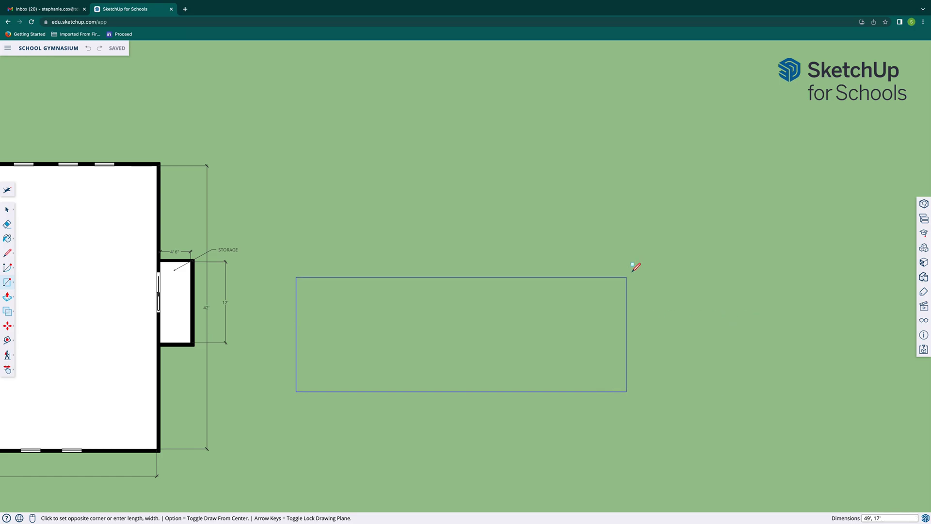
type("48")
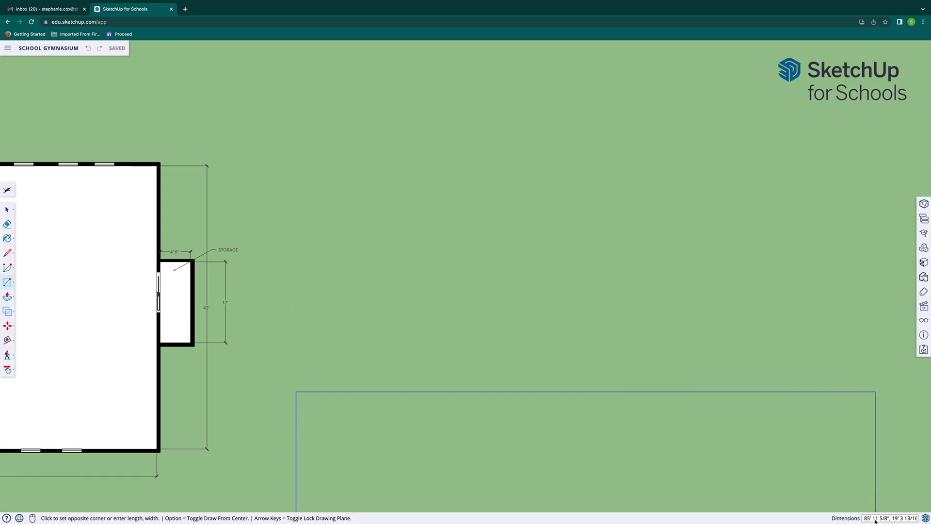
key("Escape")
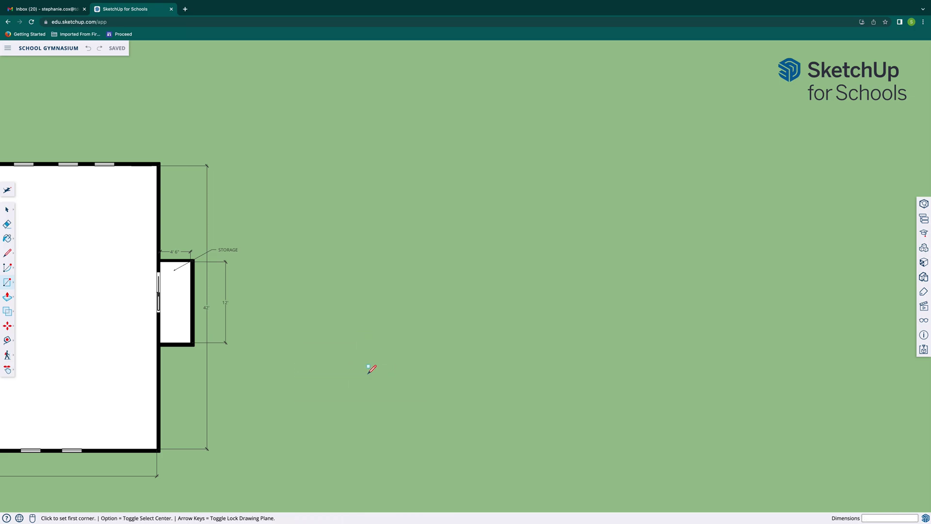
Draw a 48' by 42' rectangle on the empty ground beyond the storage room
left_click(7, 282)
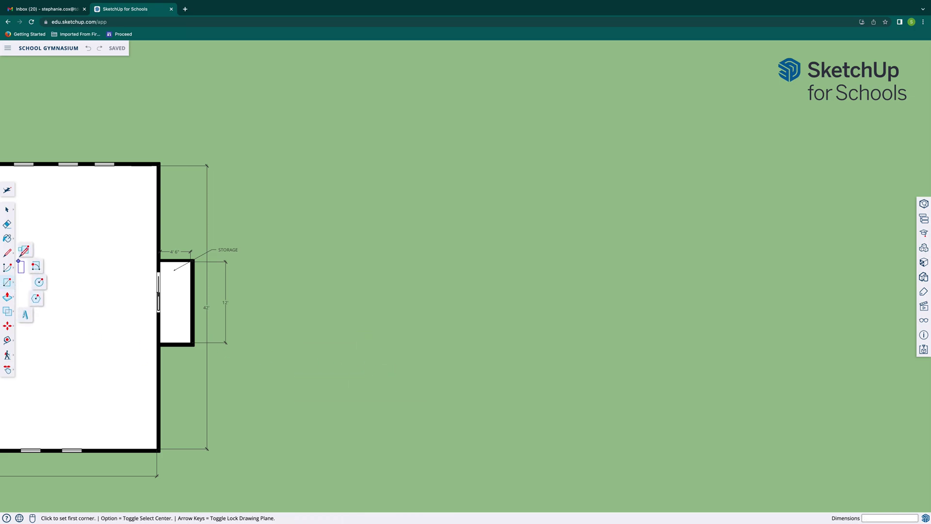
left_click(26, 251)
left_click(288, 406)
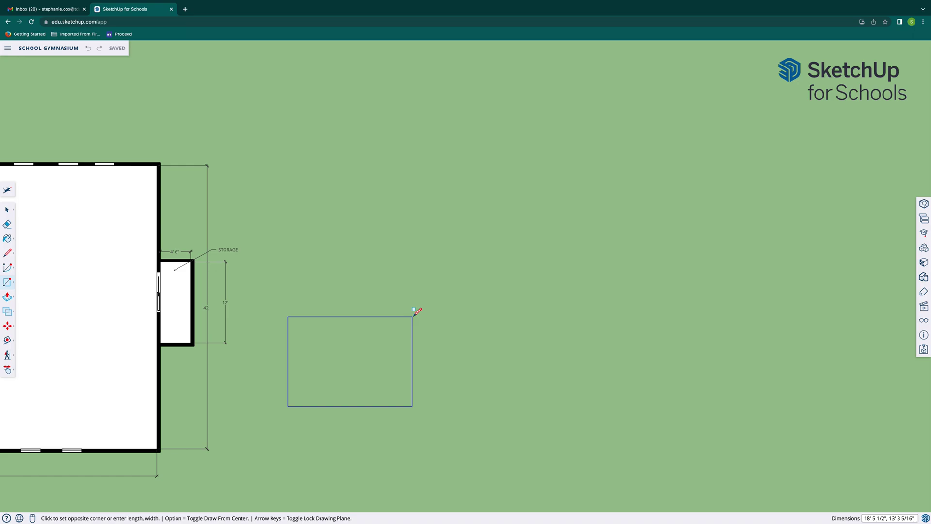
type("48',42")
key("Return")
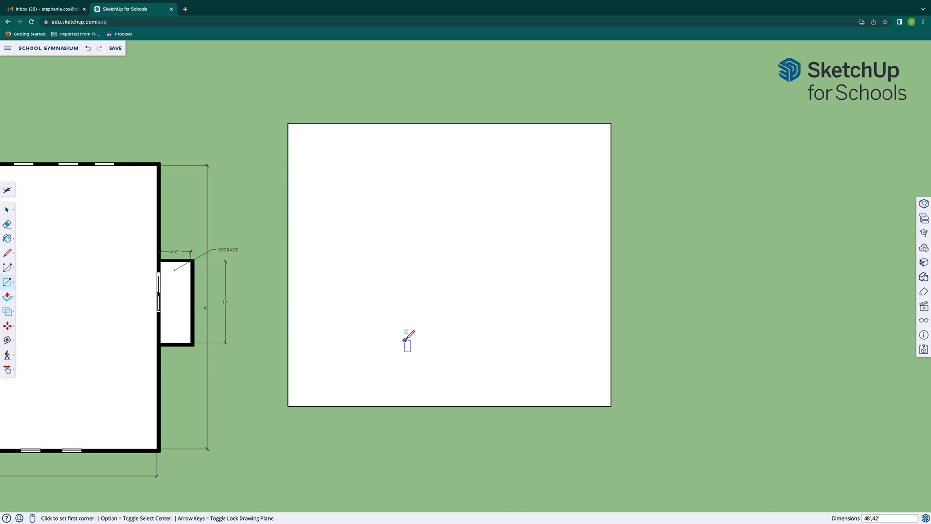
Offset the rectangle's outline outward by .5' to form the outer wall line
left_click(7, 297)
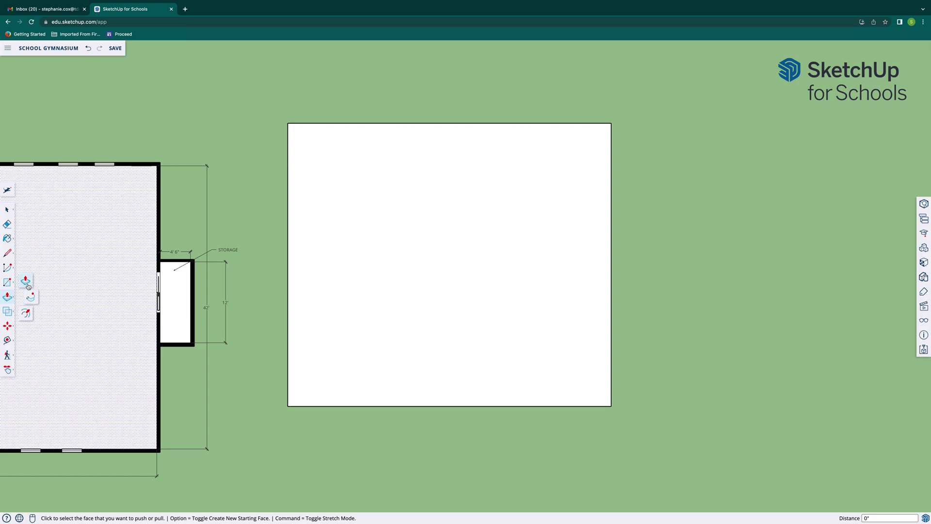
left_click(27, 314)
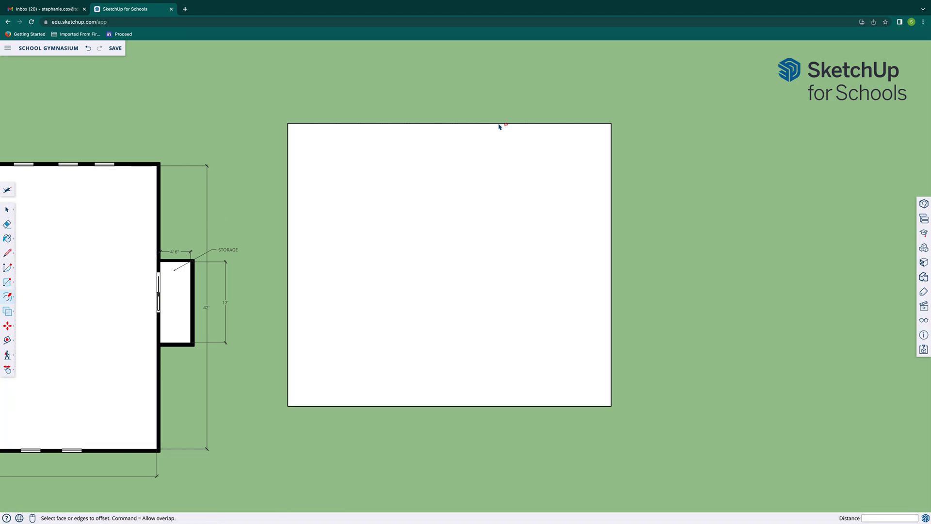
left_click(496, 124)
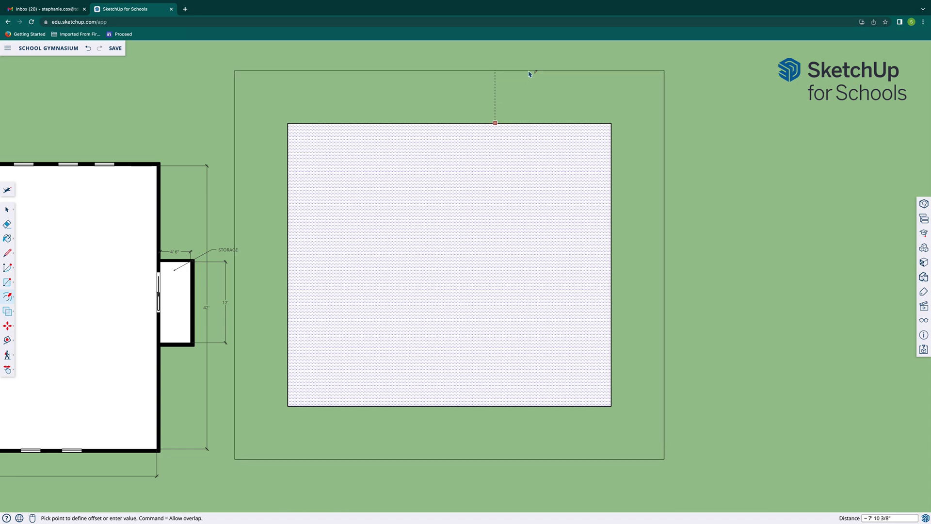
type(".5")
key("Return")
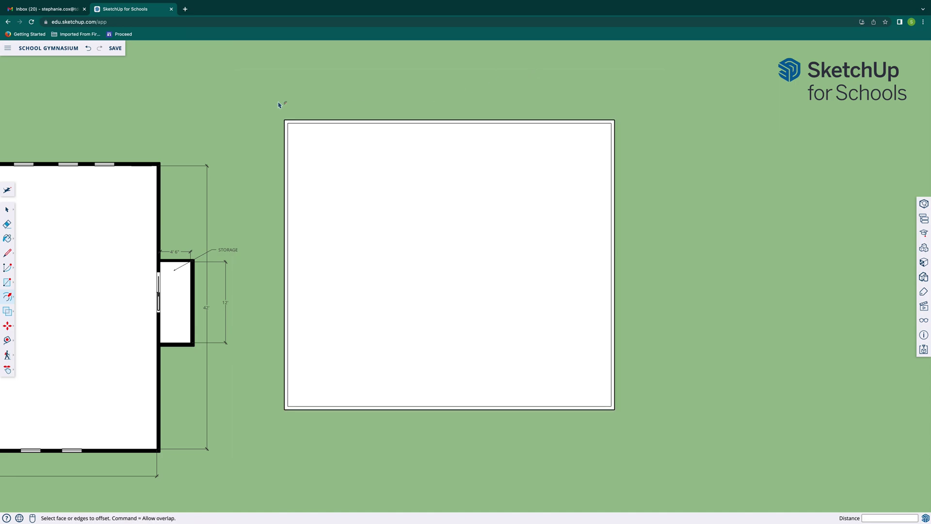
Measure the wall thickness between the new rectangle's inner and outer outlines with the Tape Measure
key("t")
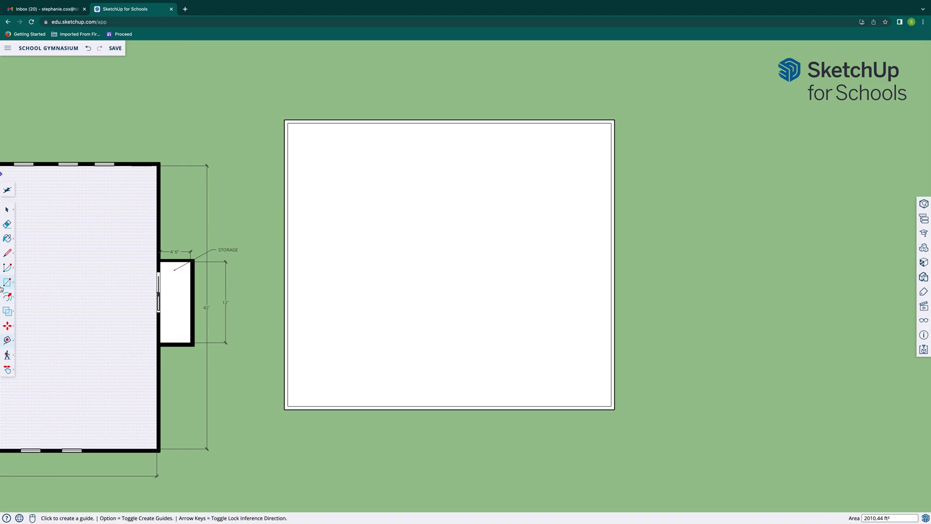
scroll(611, 255, "down", 5)
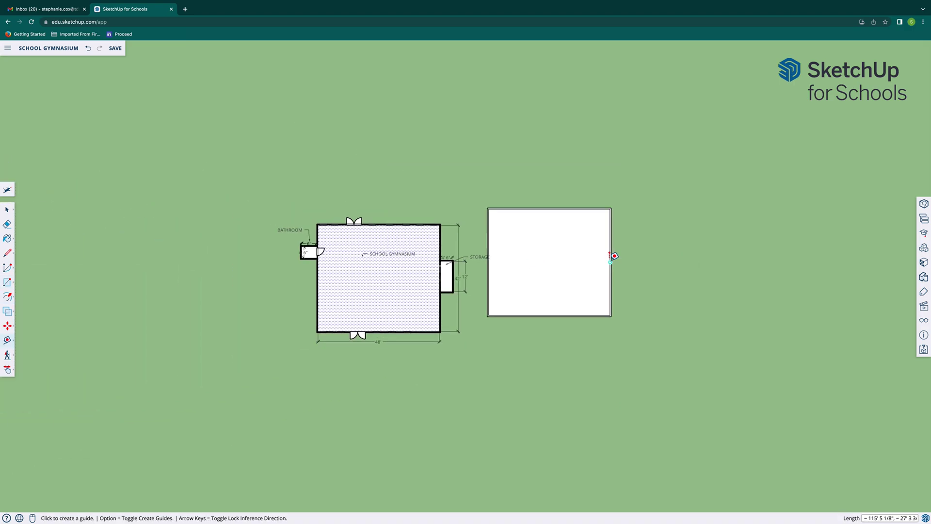
scroll(612, 256, "up", 15)
left_click(623, 275)
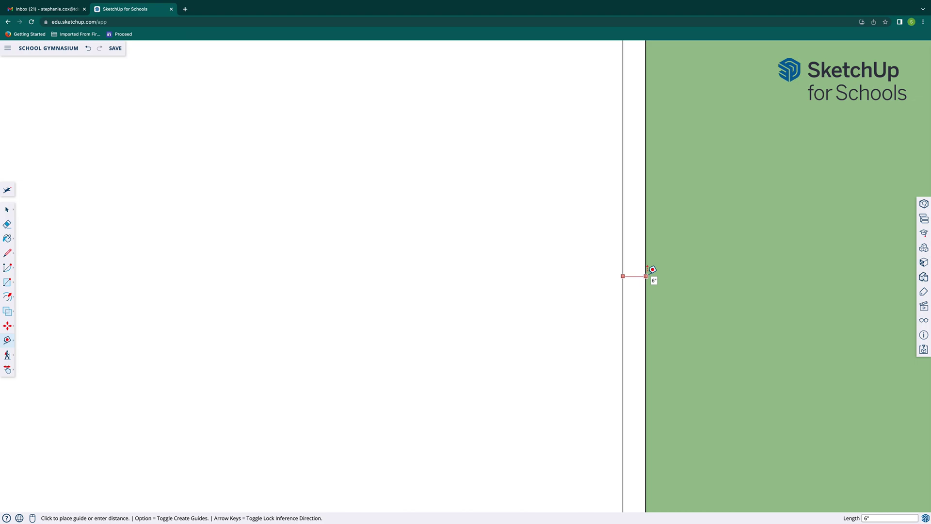
scroll(653, 269, "down", 10)
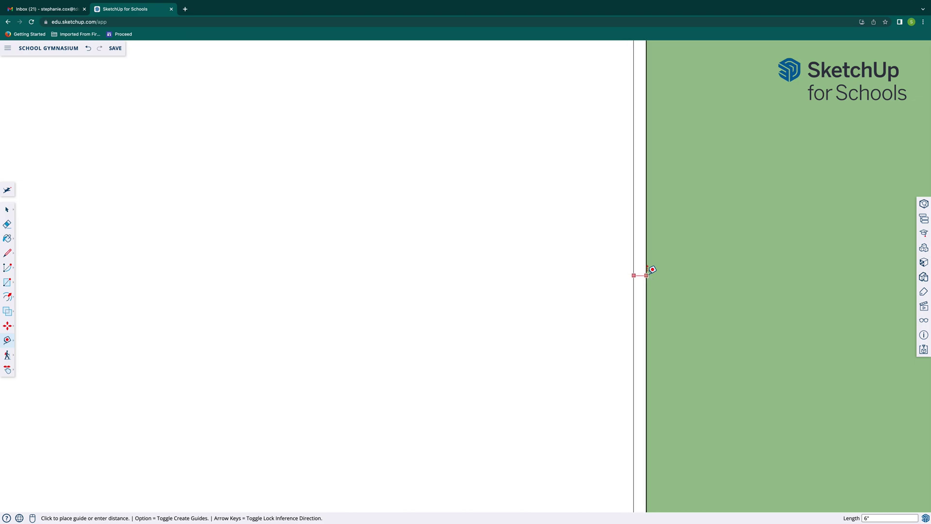
scroll(652, 269, "down", 1)
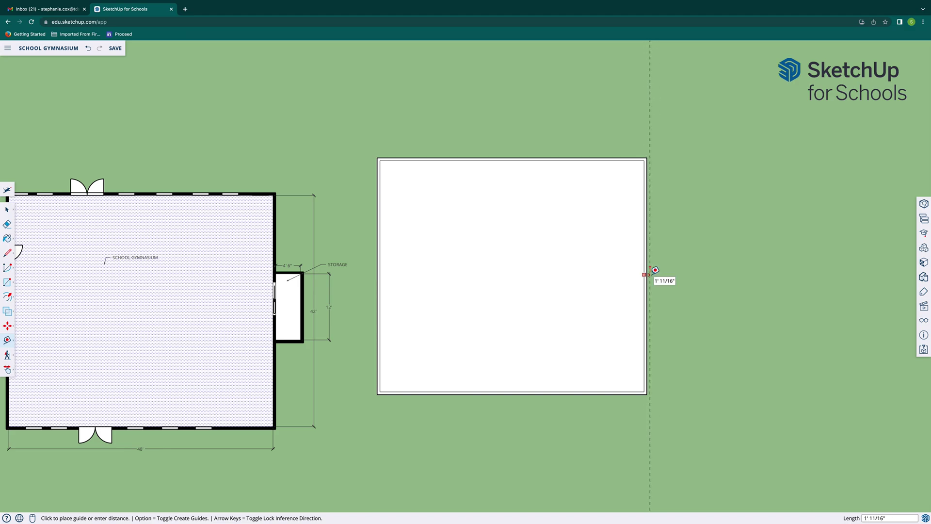
key("Escape")
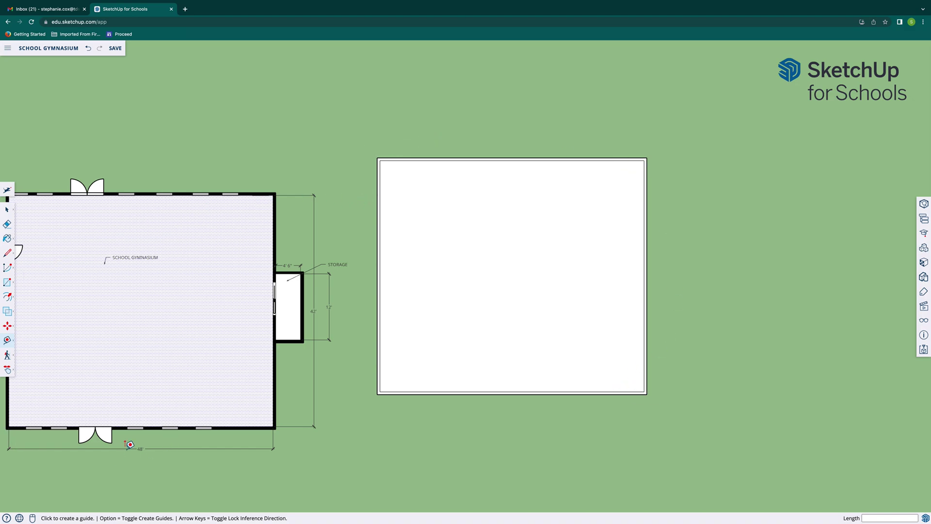
scroll(488, 148, "up", 5)
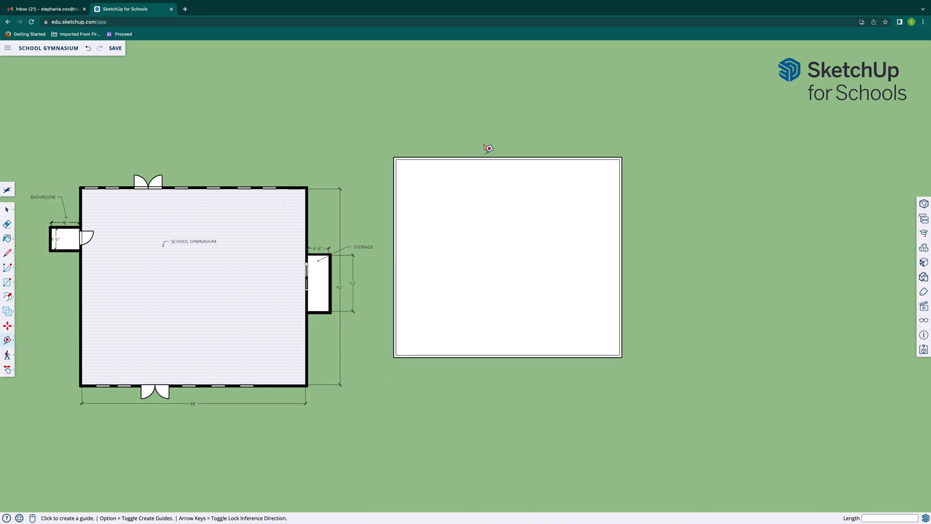
Draw a 3' line outward from the inner line of the new room's upper wall as the first door leaf
scroll(487, 148, "up", 2)
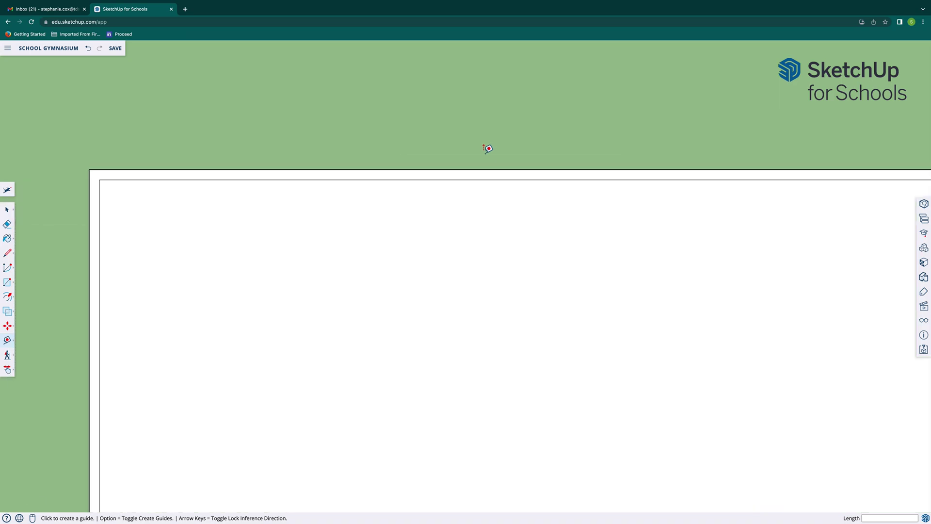
left_click(8, 254)
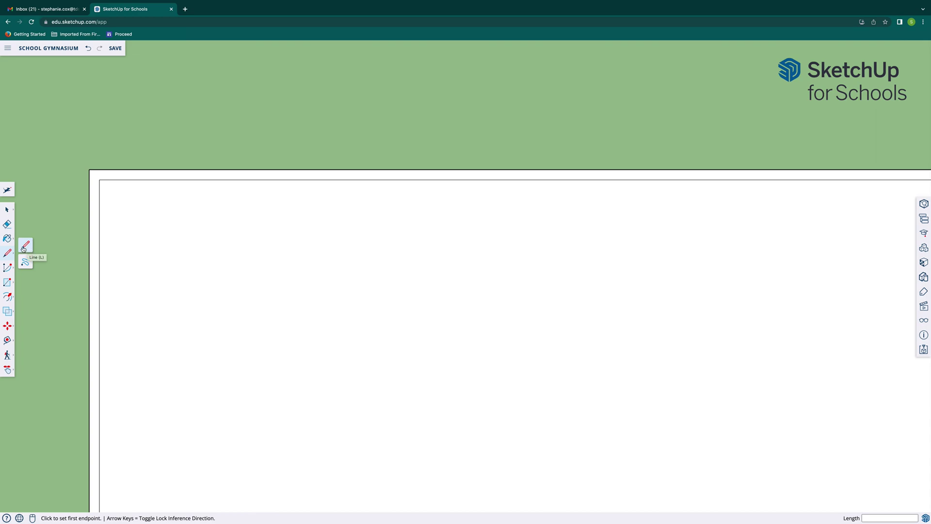
left_click(23, 247)
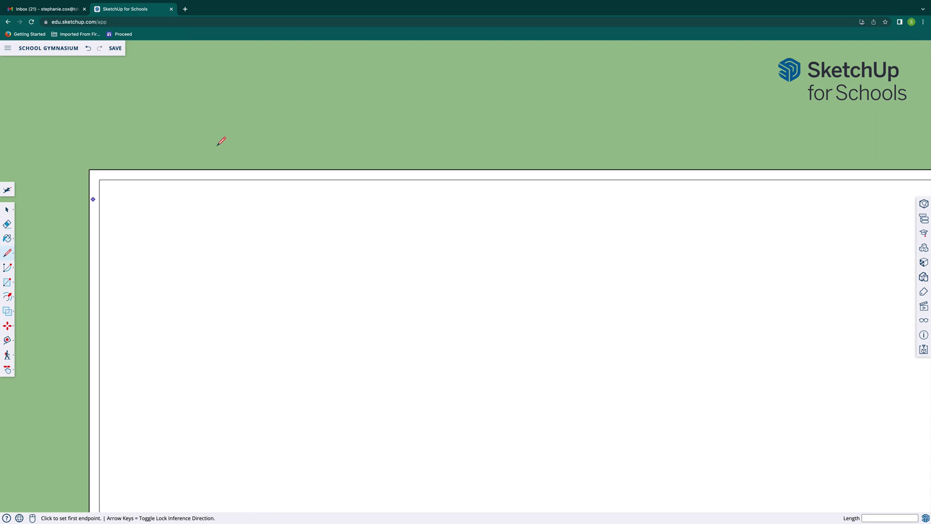
left_click(428, 179)
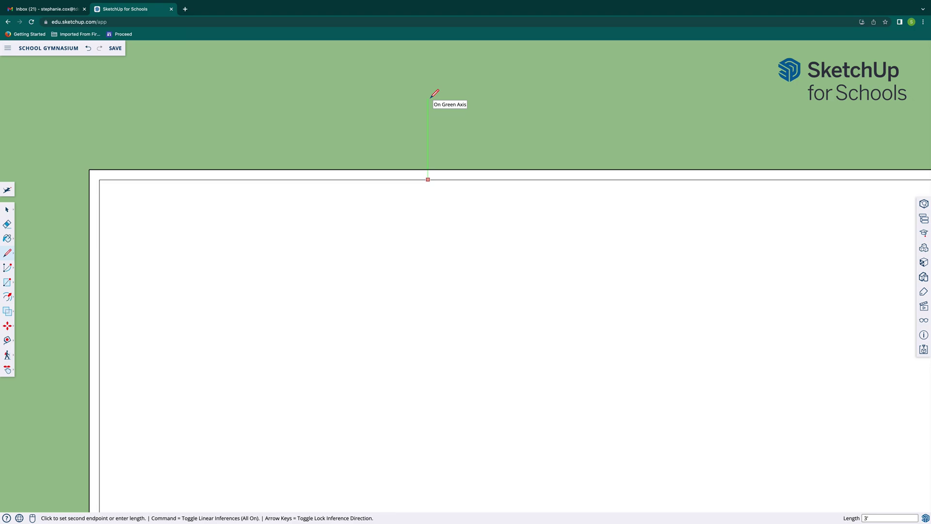
key("Return")
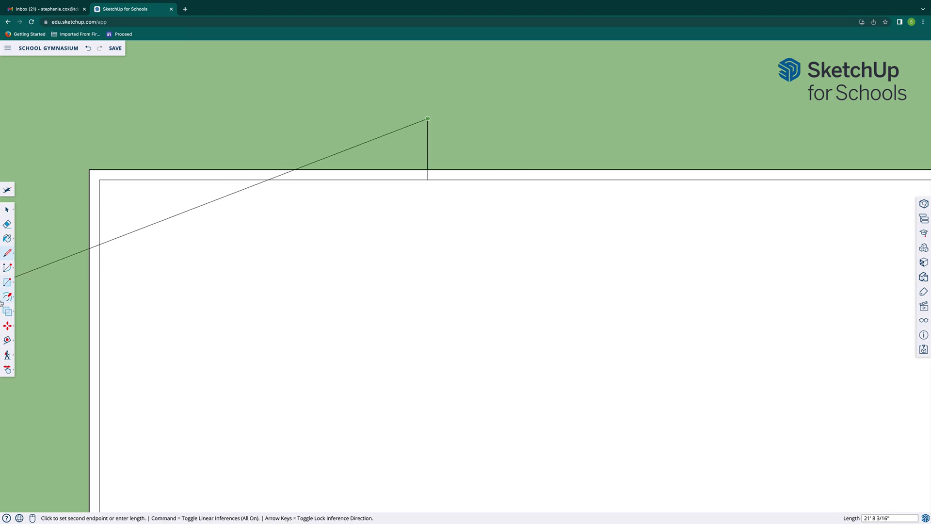
Draw a 90-degree door swing arc centred on the leaf's base, from the leaf's outer end to the inner wall line
left_click(7, 267)
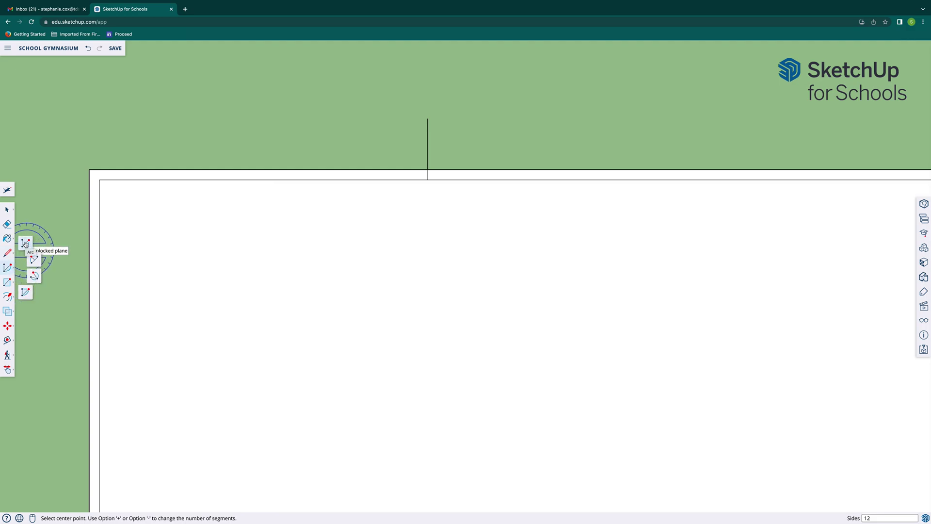
left_click(25, 244)
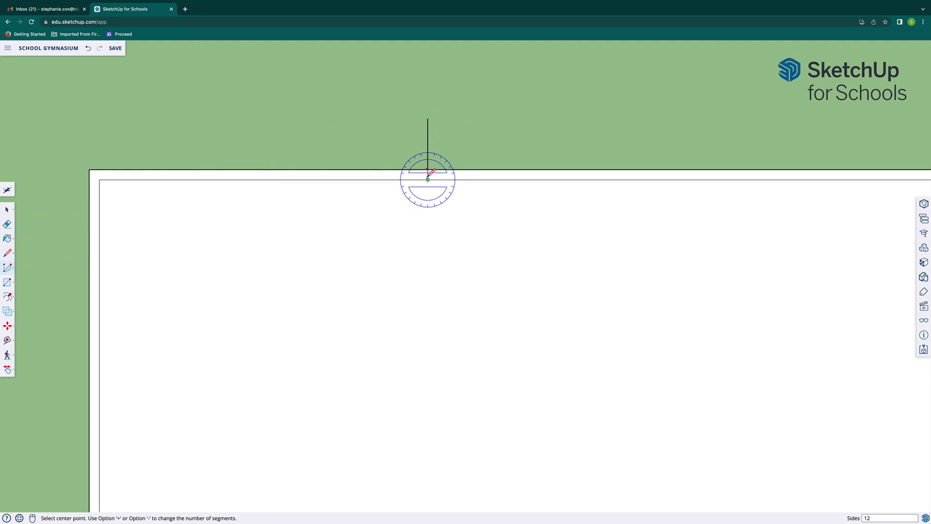
left_click(428, 180)
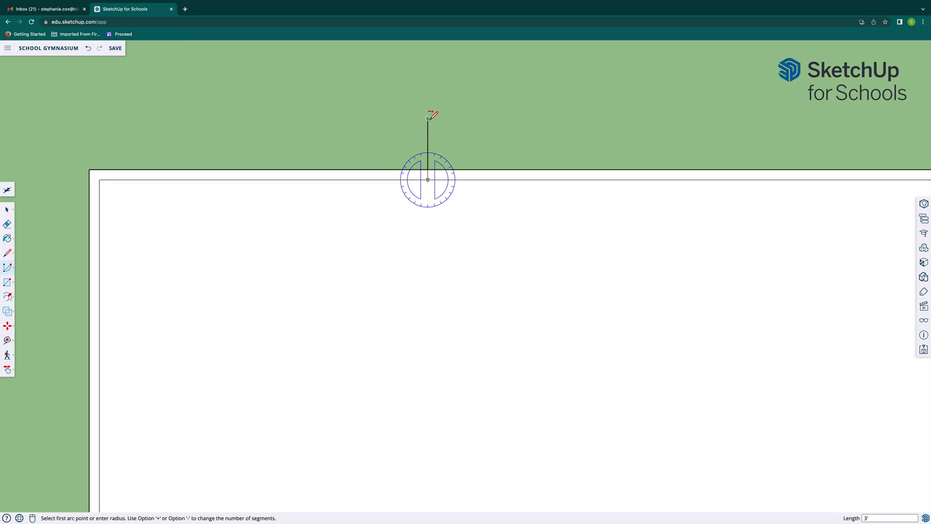
left_click(427, 118)
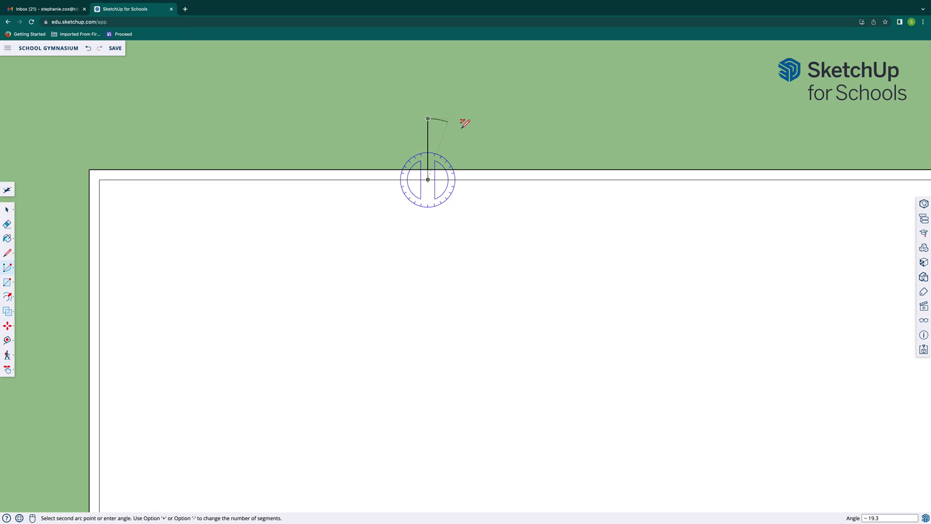
left_click(489, 179)
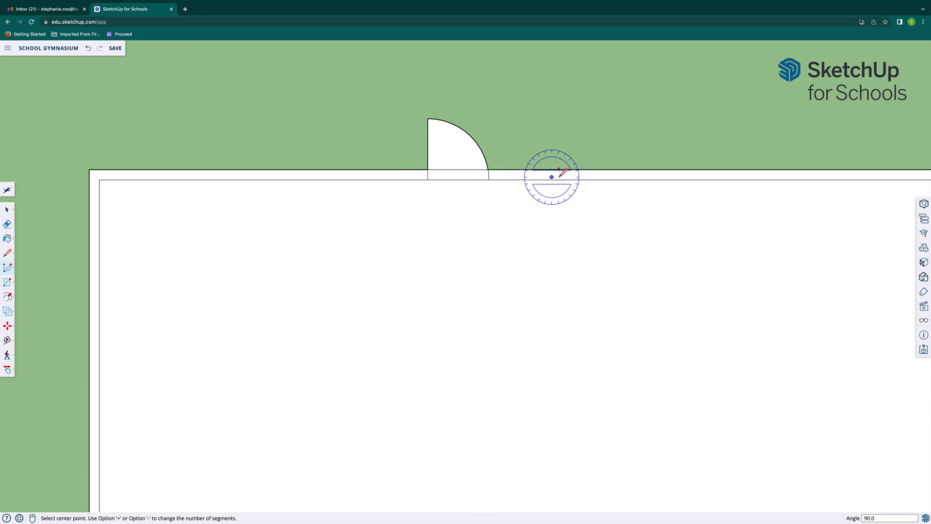
Place a Tape Measure guide point 6' along the inner wall line from the first door leaf's base
key("t")
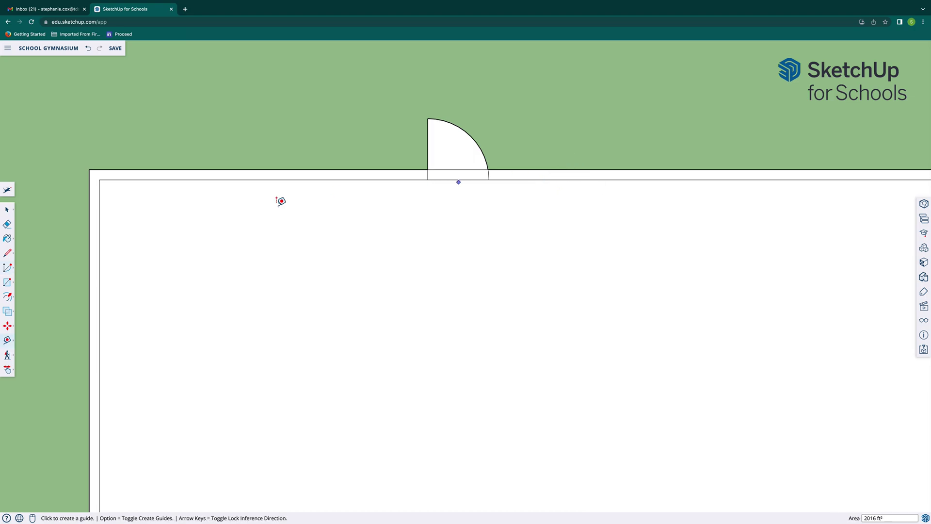
mouse_move(12, 329)
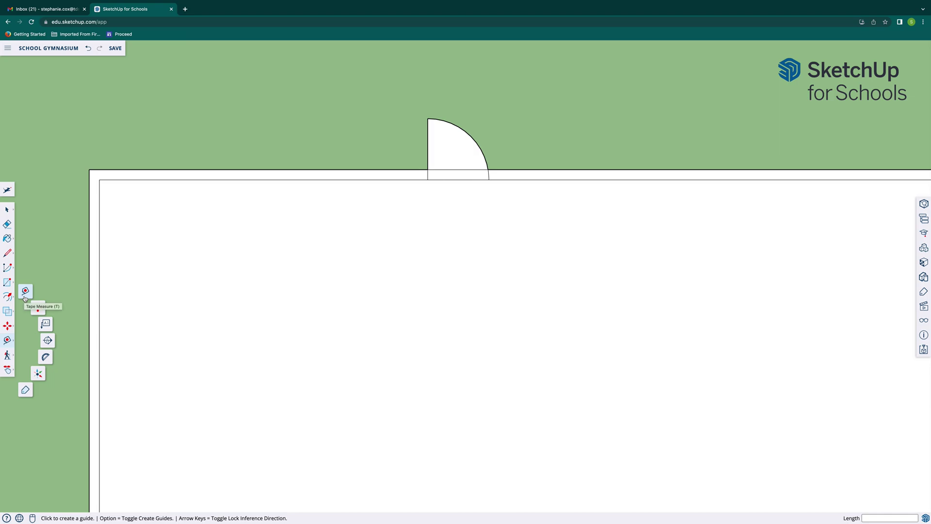
left_click(427, 180)
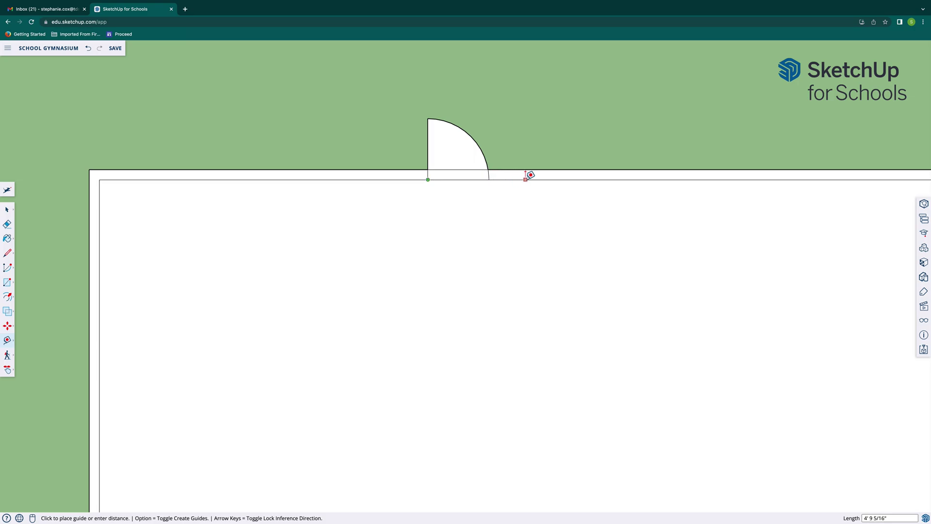
type("6")
key("Return")
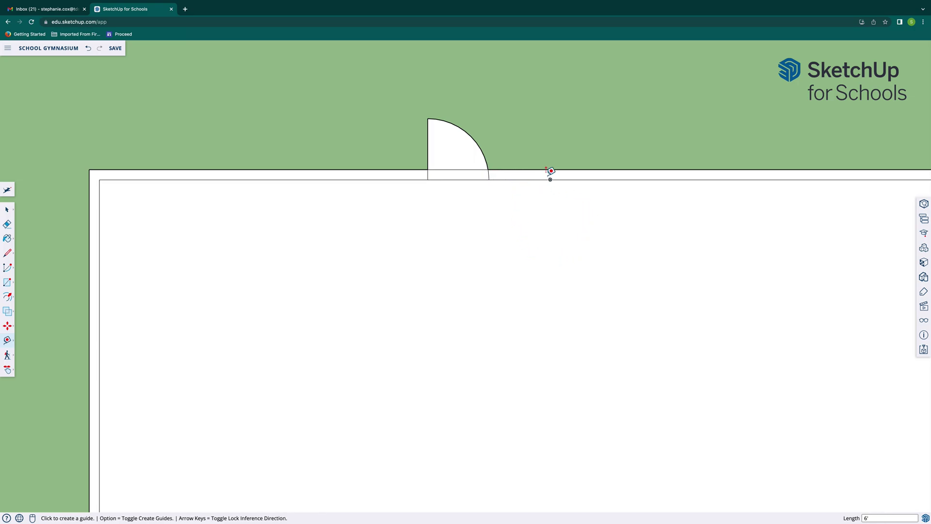
Open the Display settings and turn the visibility of guides off and back on
scroll(120, 272, "down", 3)
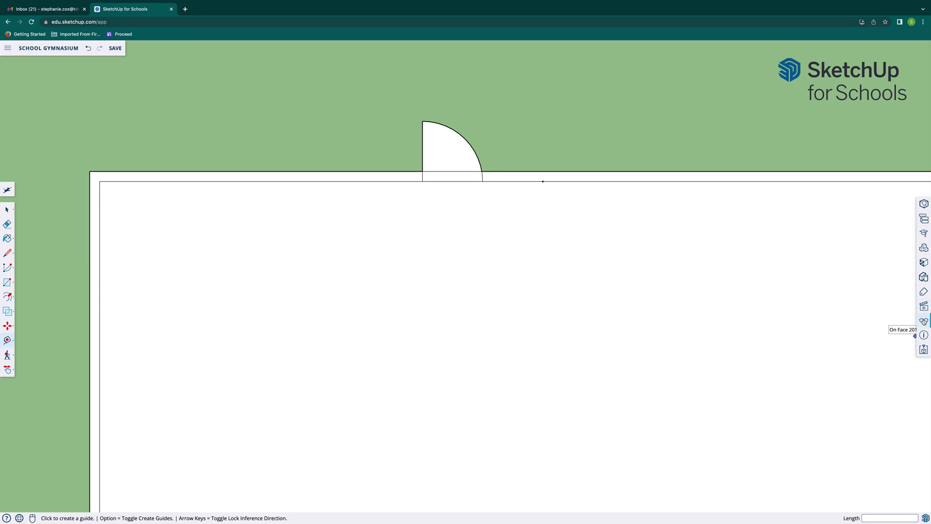
left_click(924, 321)
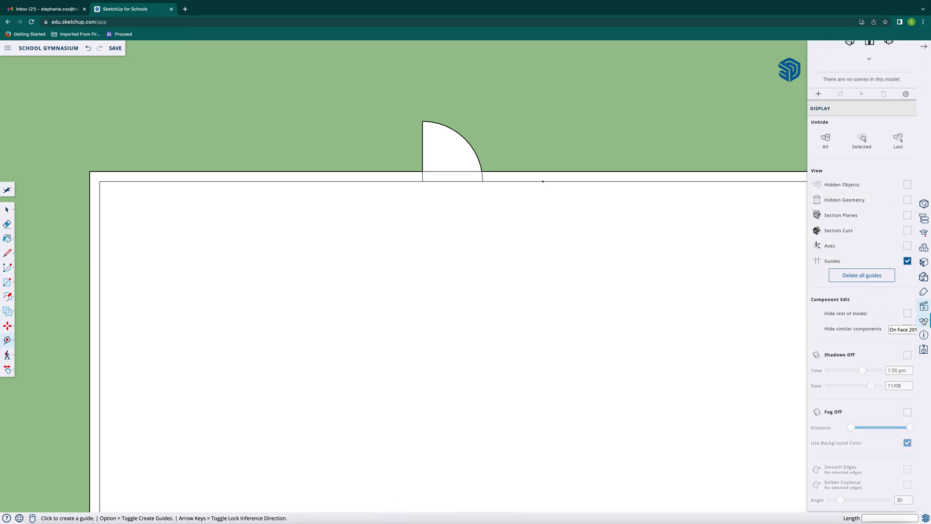
left_click(907, 261)
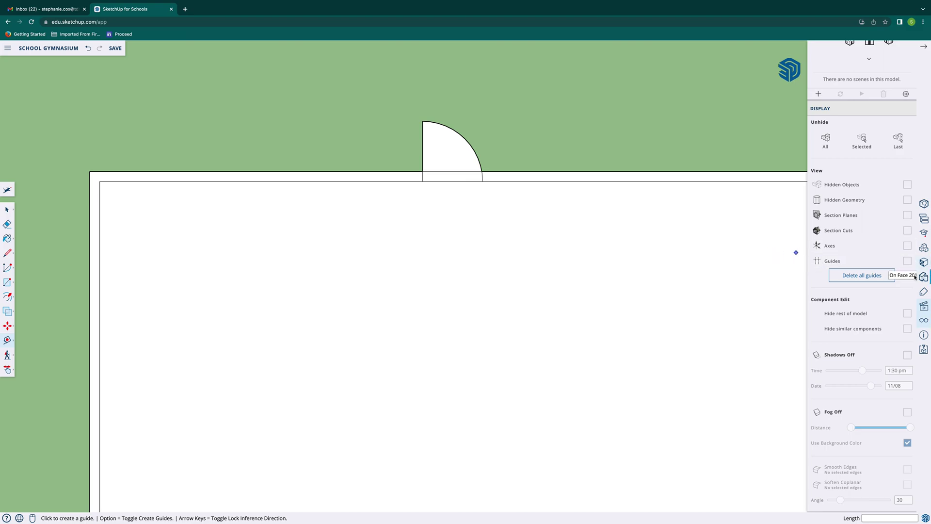
left_click(907, 261)
Draw a 3' line outward from the guide point, perpendicular to the wall, as the second door leaf
key("d")
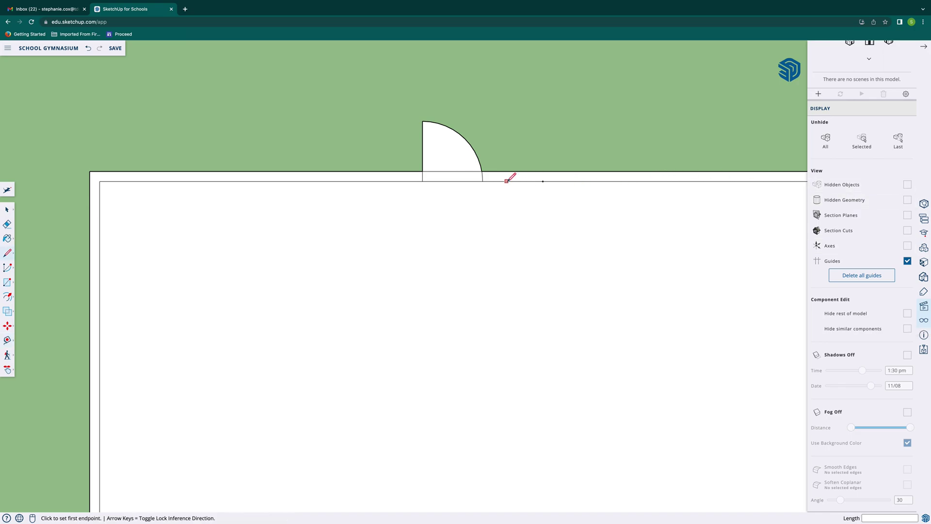
left_click(543, 181)
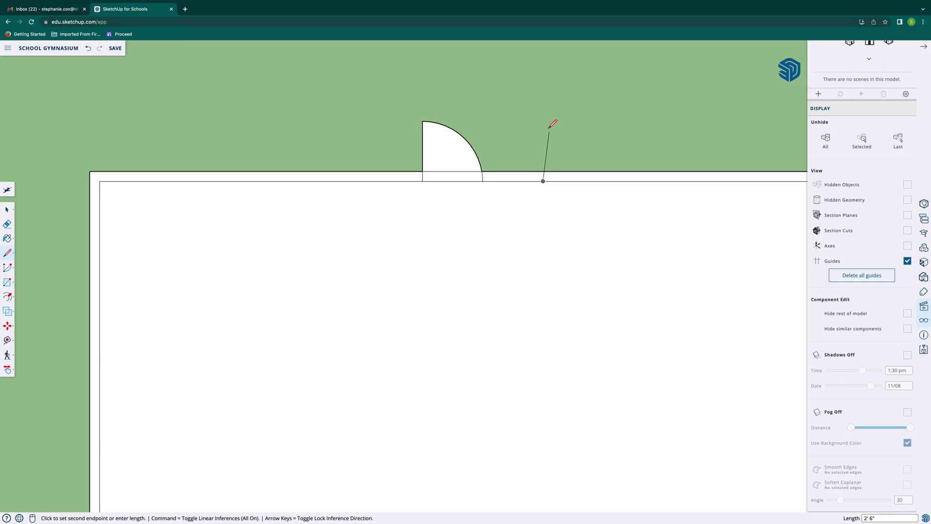
type("3")
key("Return")
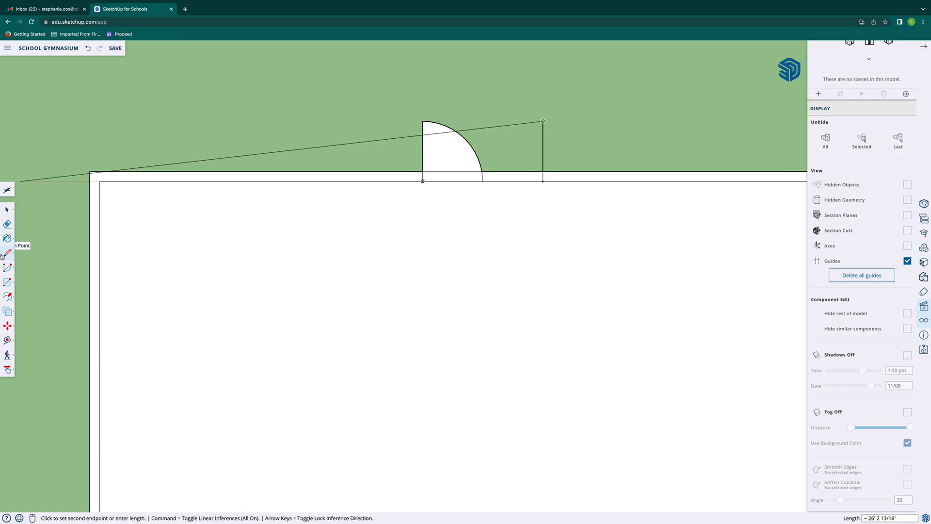
Draw the second door's swing arc around the guide point, from the leaf's outer end to the first arc's end on the wall
left_click(4, 268)
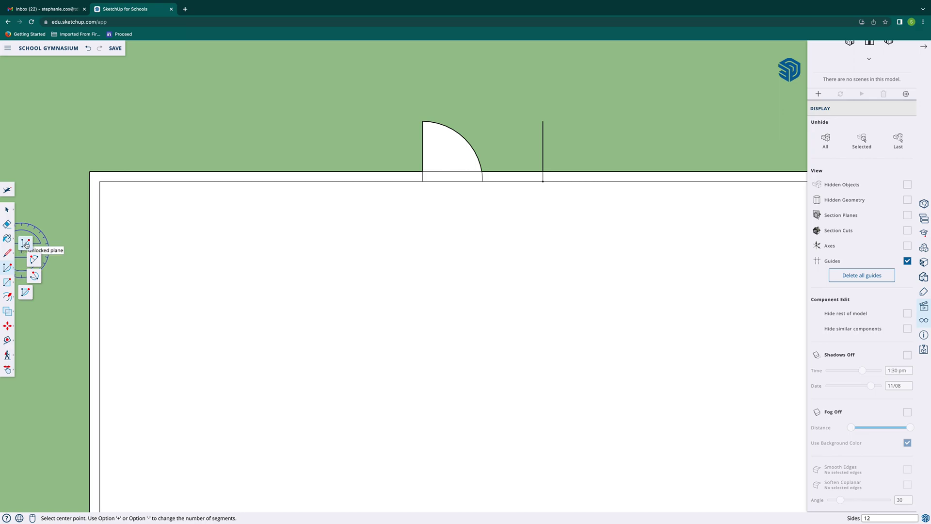
left_click(26, 244)
left_click(543, 181)
left_click(542, 121)
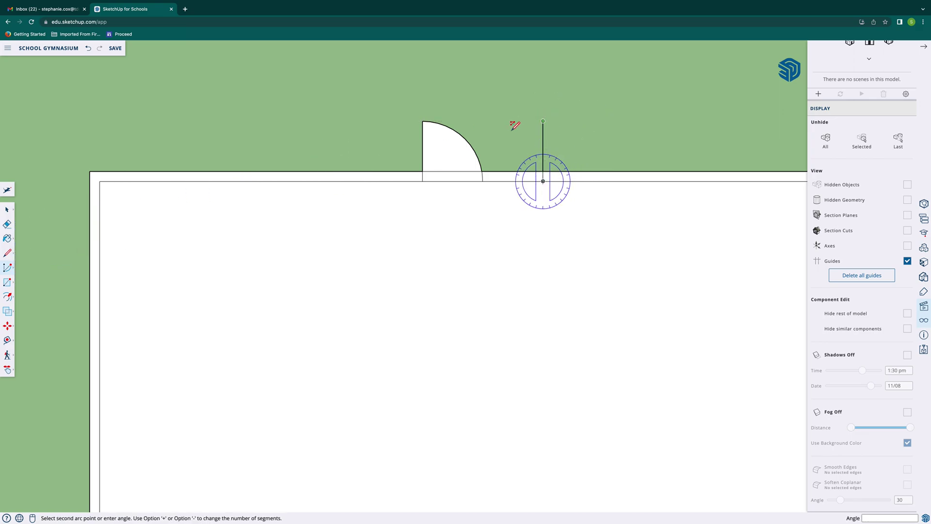
left_click(482, 172)
left_click(482, 181)
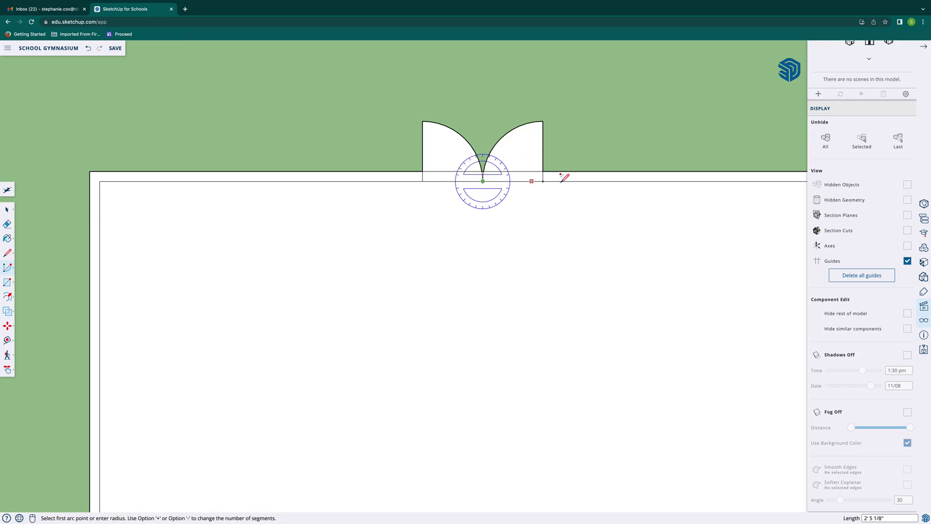
Delete the outer wall line segments between the two swing arcs and across both door leaves
left_click(7, 210)
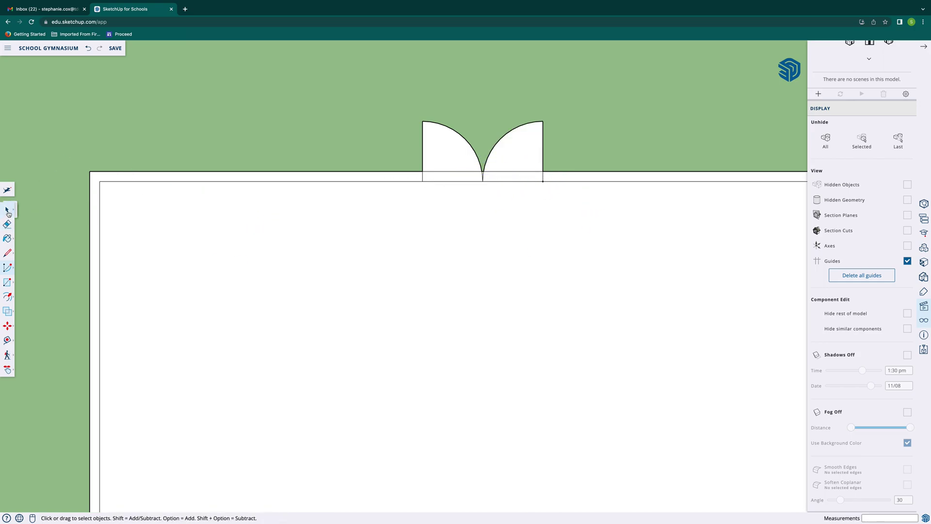
scroll(487, 176, "down", 4)
scroll(487, 175, "up", 5)
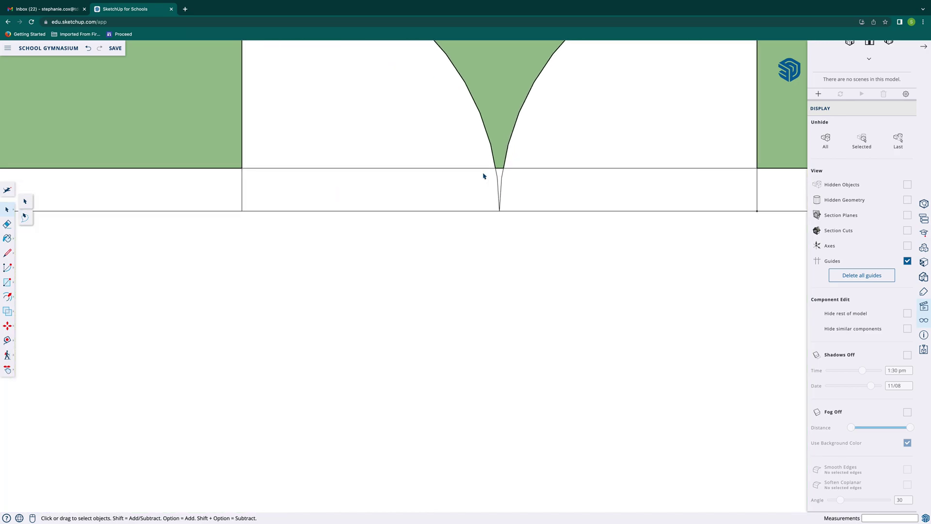
left_click(502, 172)
left_click(504, 173)
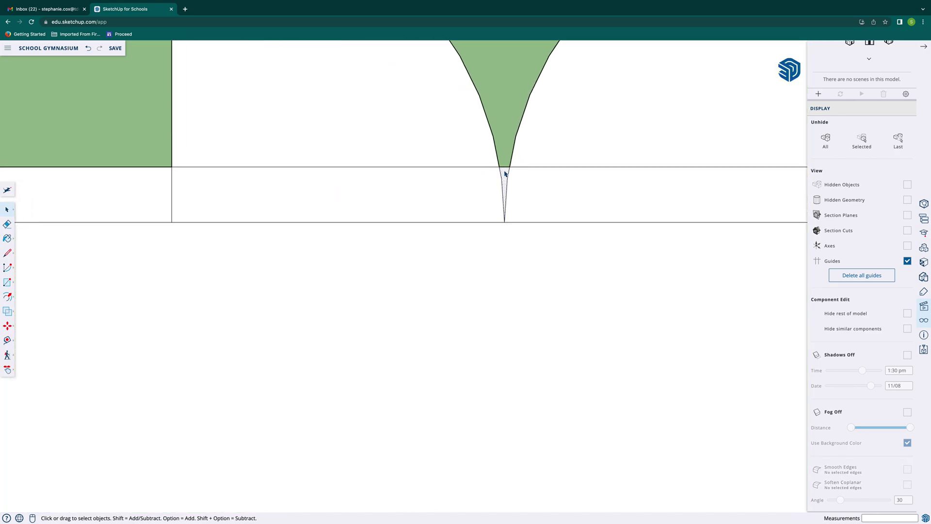
key("Delete")
left_click(553, 169)
key("Delete")
left_click(434, 168)
key("Delete")
Select the inner wall line segments at the base of both door leaves
left_click(433, 225)
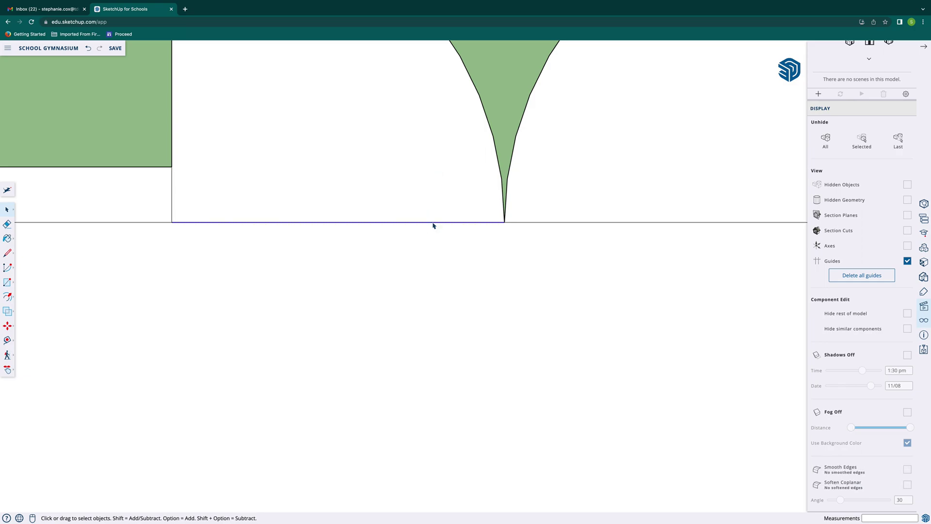
left_click(577, 226, "shift")
scroll(576, 227, "down", 1)
scroll(576, 227, "down", 2)
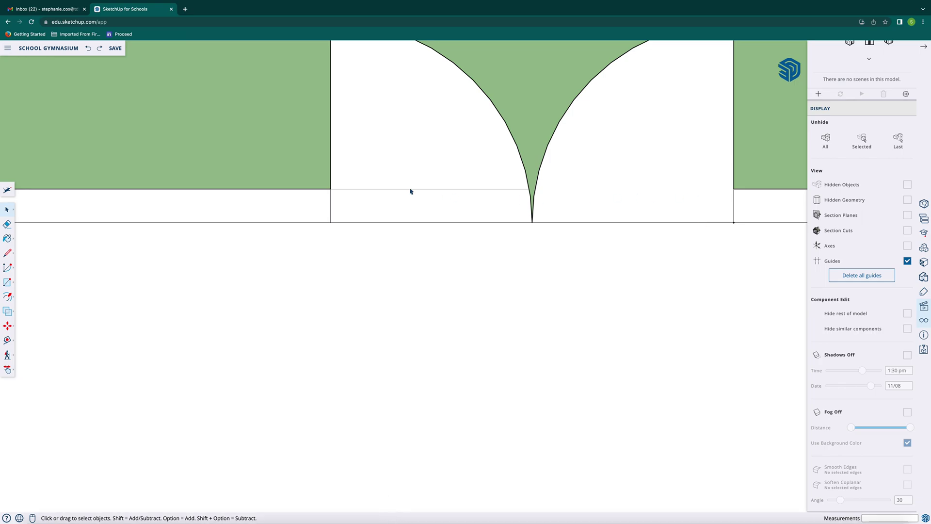
Delete the remaining outer wall line segment that crosses the first door leaf
left_click(410, 190)
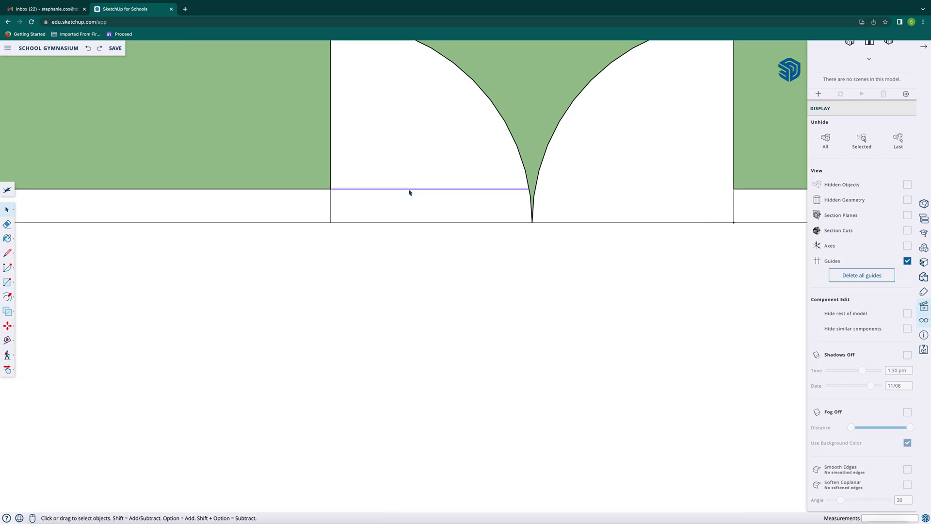
key("Delete")
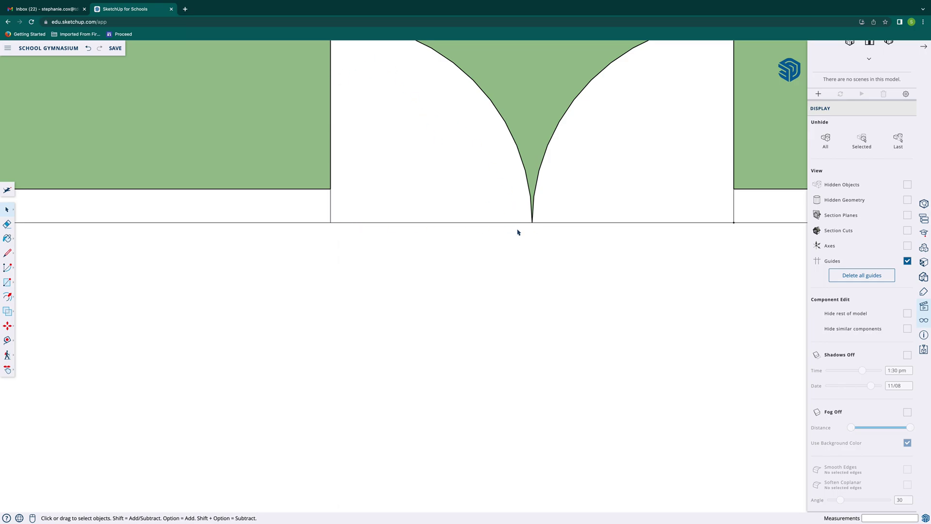
scroll(498, 208, "down", 5)
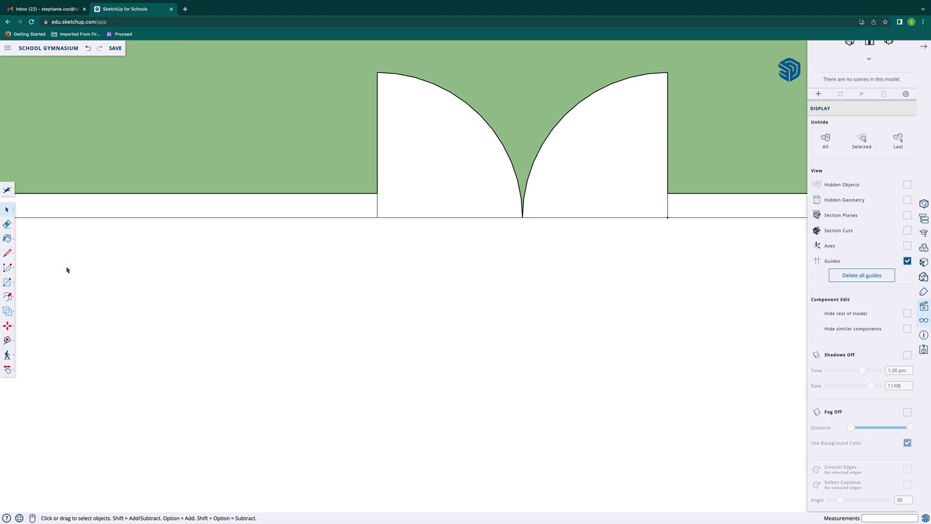
key("f")
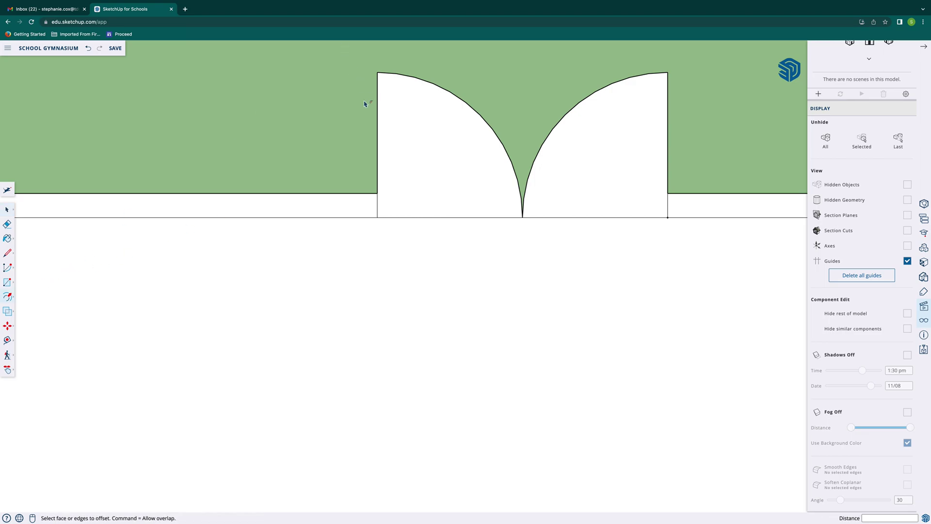
scroll(379, 119, "down", 1)
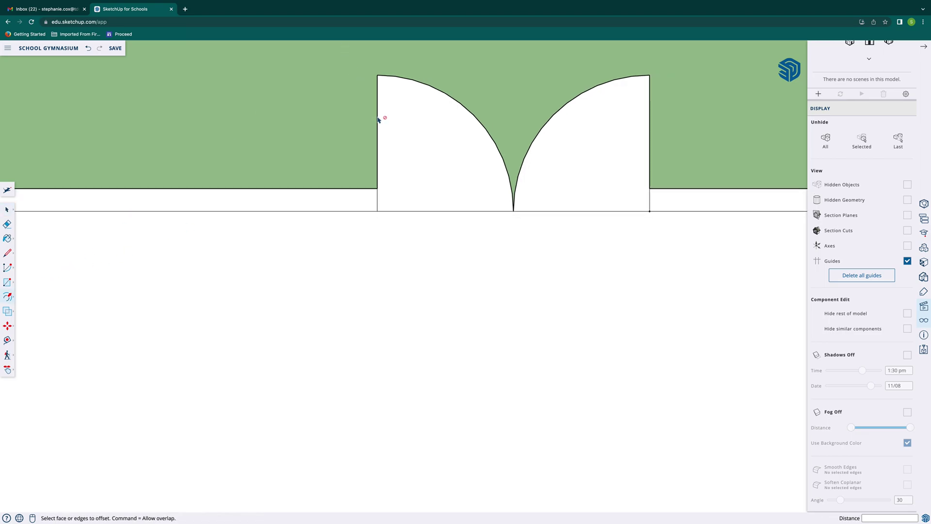
scroll(379, 118, "up", 3)
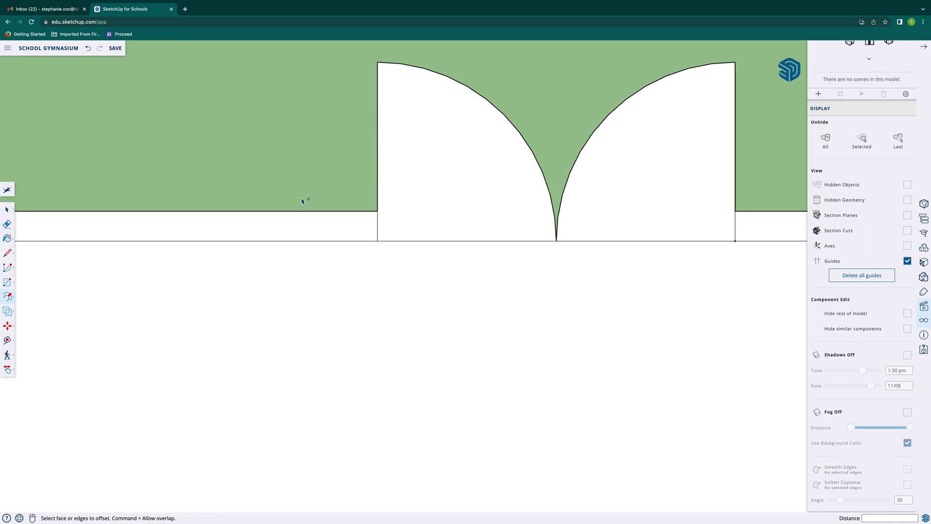
left_click(7, 252)
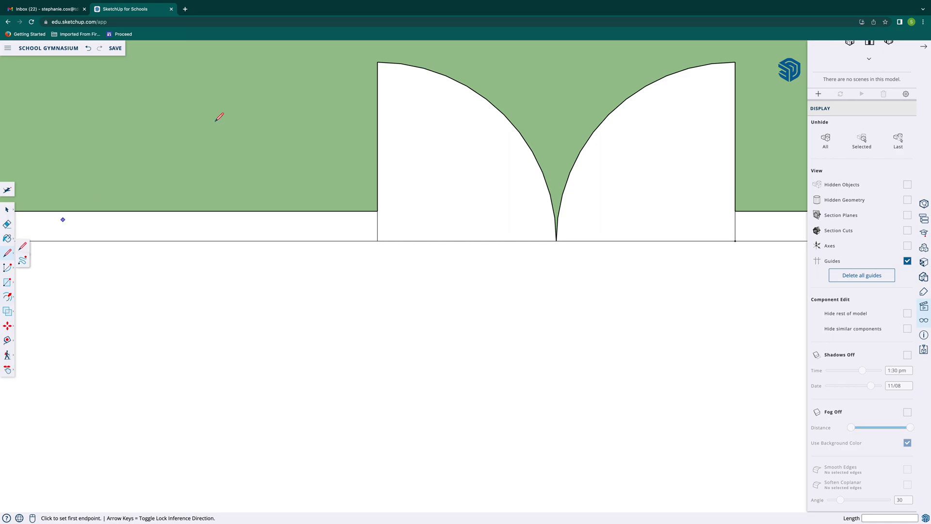
left_click(378, 62)
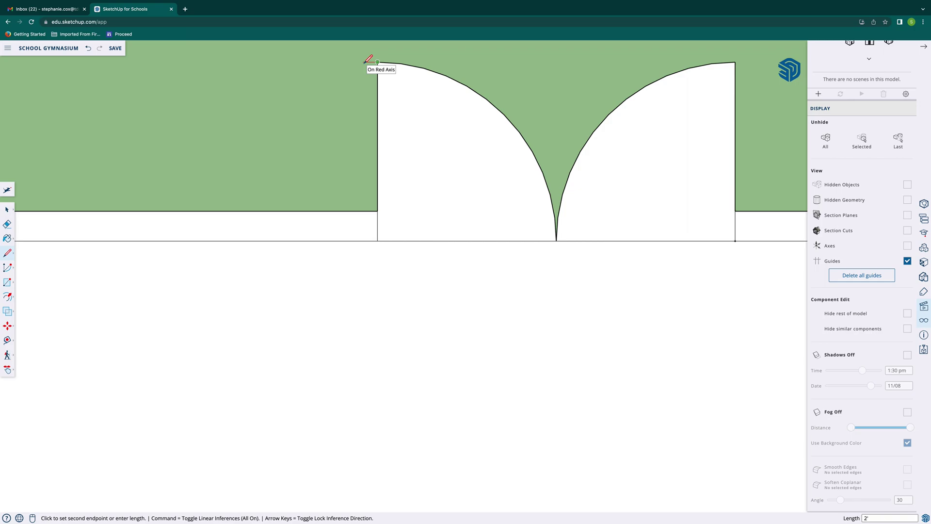
key("Return")
key("ctrl+z")
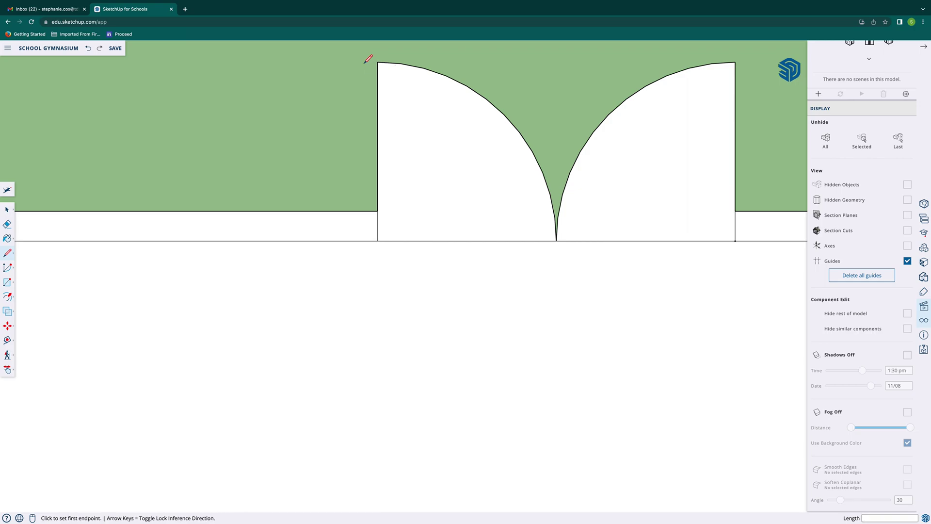
Outline a 2" thick leaf on the outer side of each door line, running 2' 6" down to the outer wall line
left_click(367, 62)
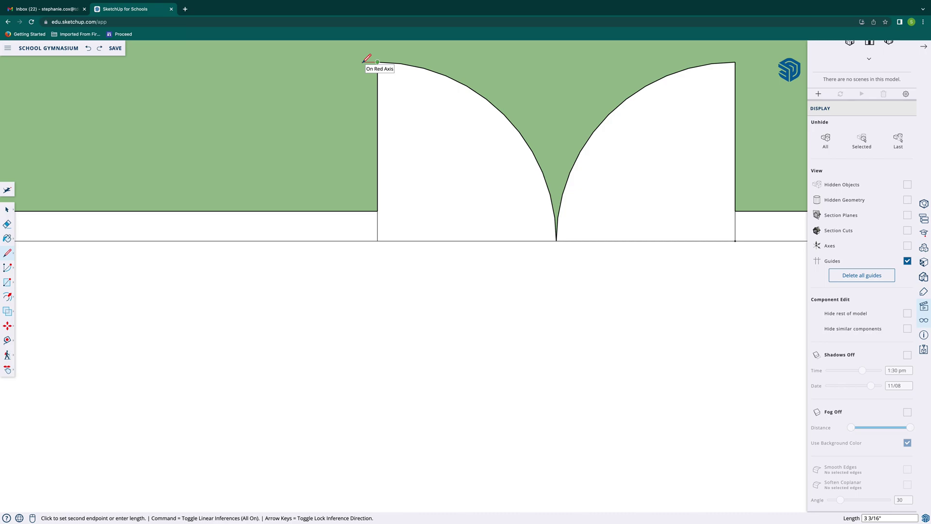
left_click(367, 211)
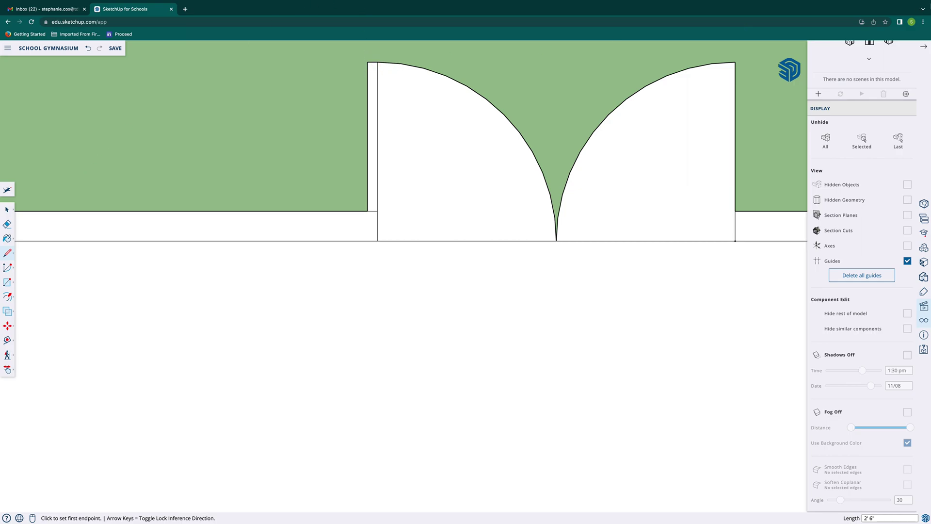
left_click(736, 62)
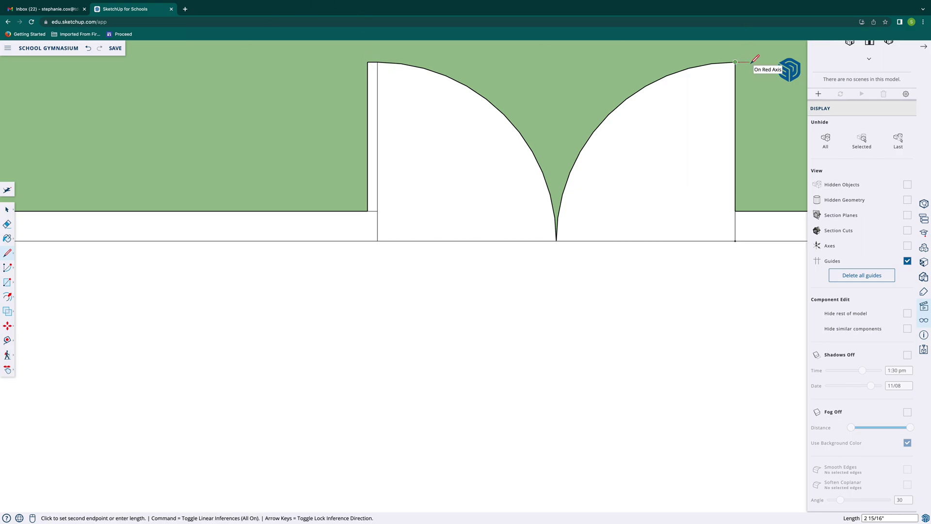
left_click(745, 62)
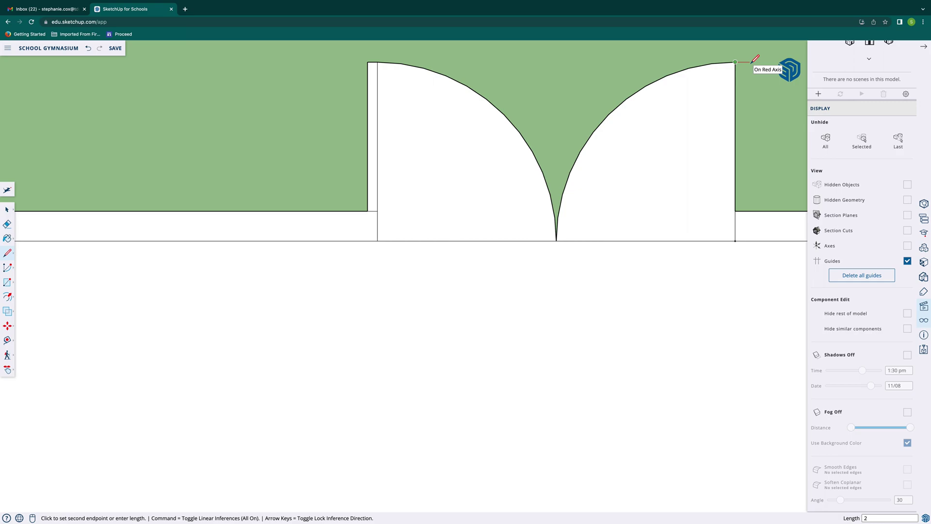
left_click(745, 211)
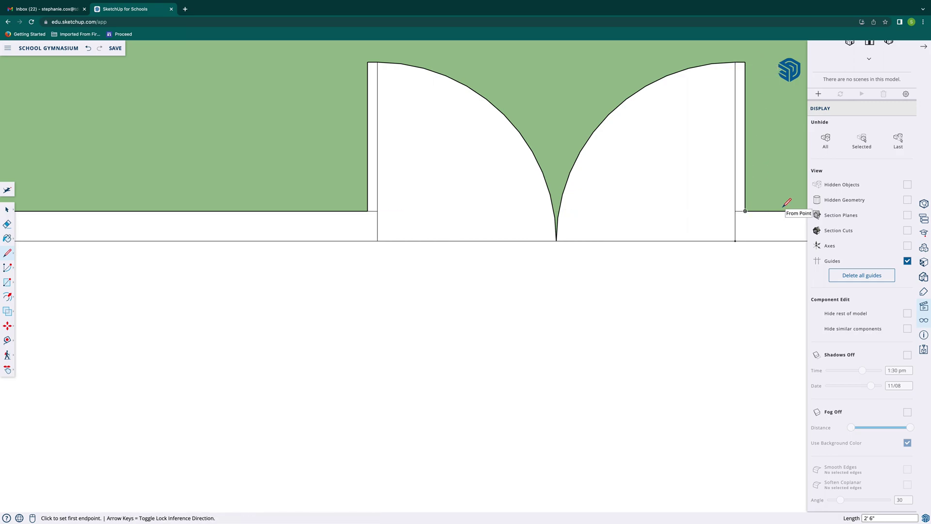
scroll(781, 207, "down", 1)
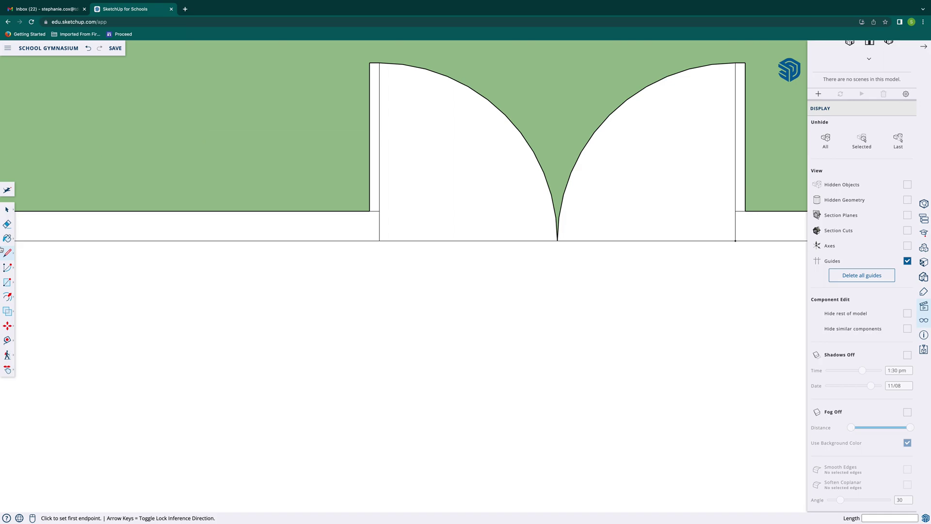
Make a component named "double doors" from both door leaves, their swing arcs and the wall opening
left_click(7, 210)
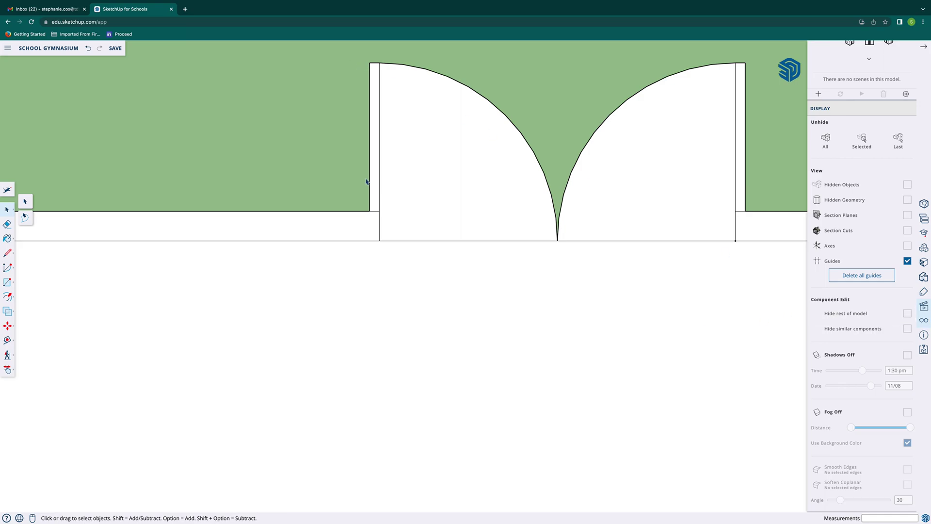
left_click_drag(346, 52, 775, 281)
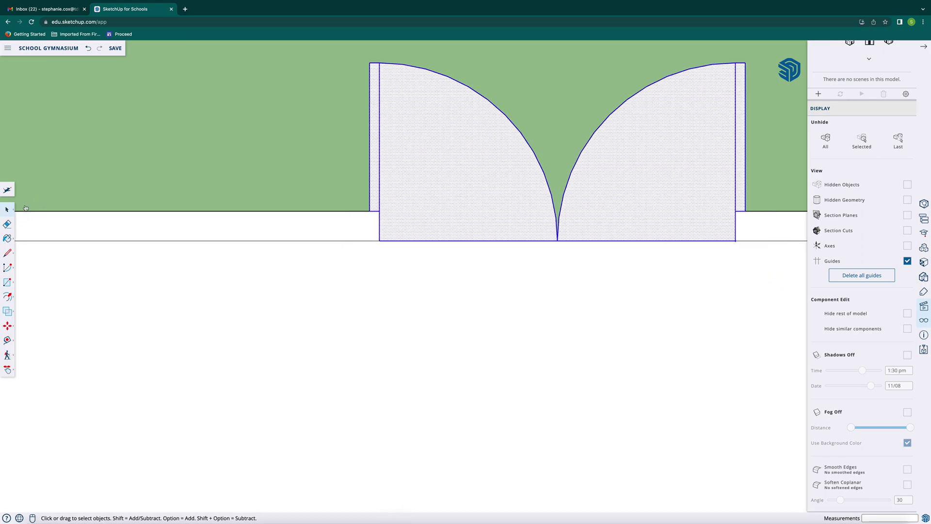
left_click(339, 58)
left_click_drag(340, 49, 759, 280)
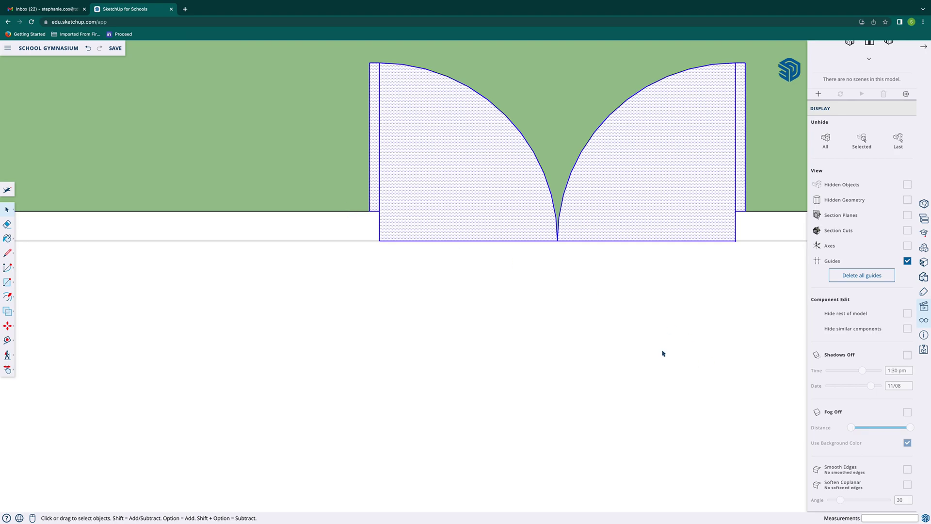
right_click(660, 236)
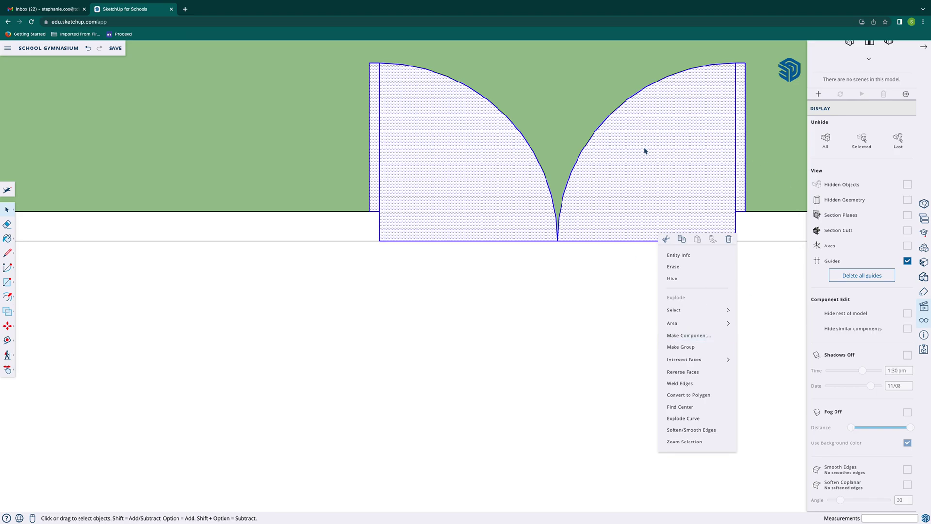
left_click(709, 339)
type("do")
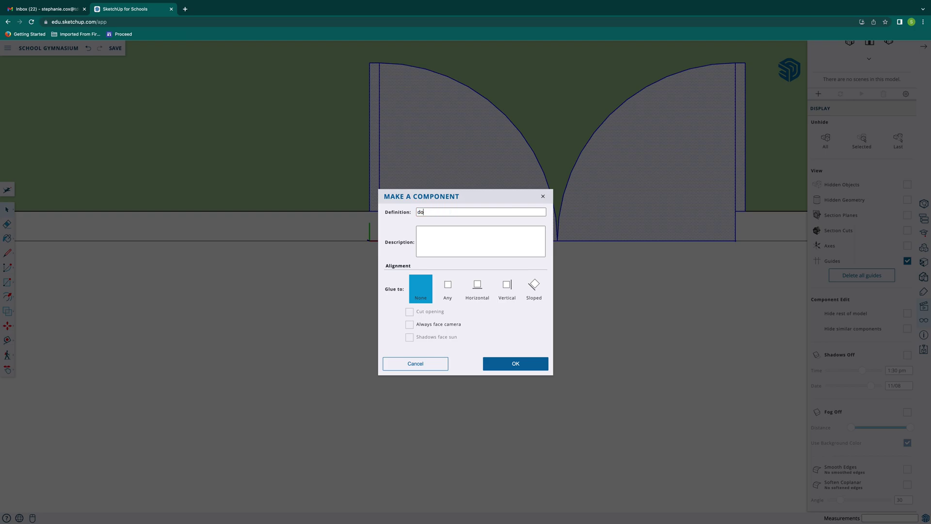
type("uble doors")
key("Return")
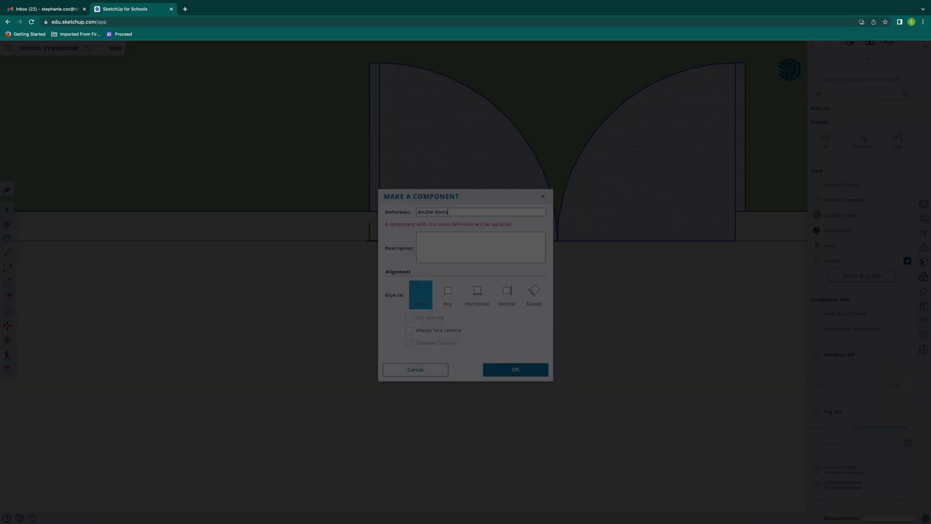
Place a "double doors" component on the outer line of the new room's lower wall
left_click(923, 45)
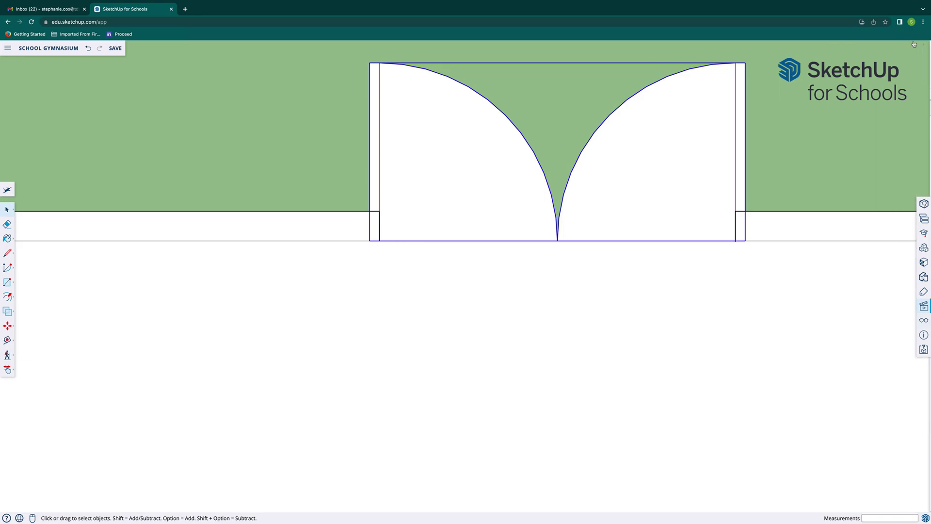
left_click(924, 248)
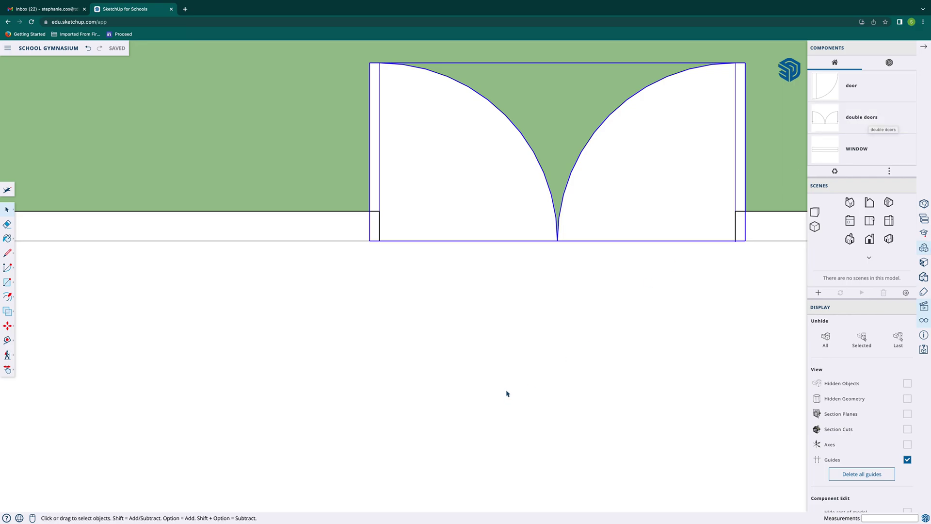
left_click(7, 370)
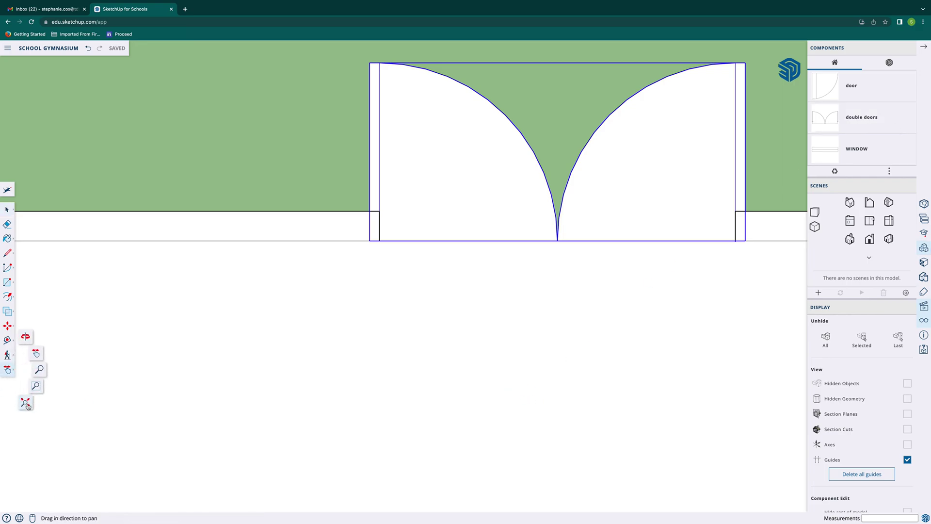
left_click(25, 401)
scroll(689, 400, "down", 2)
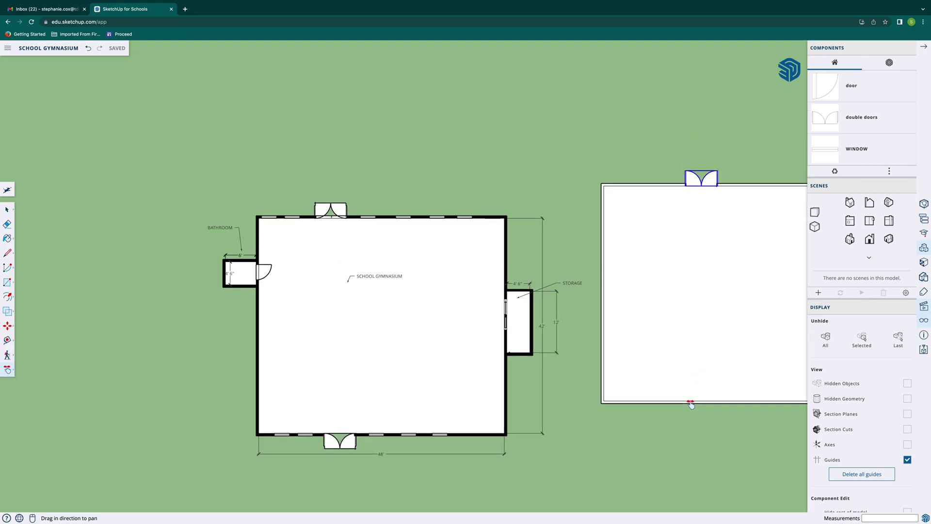
scroll(689, 400, "up", 6)
left_click(874, 119)
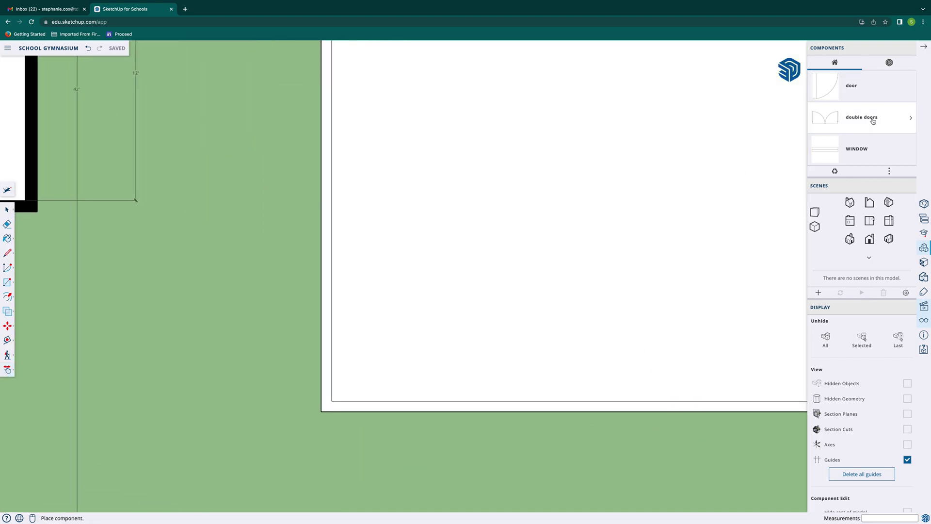
left_click(538, 411)
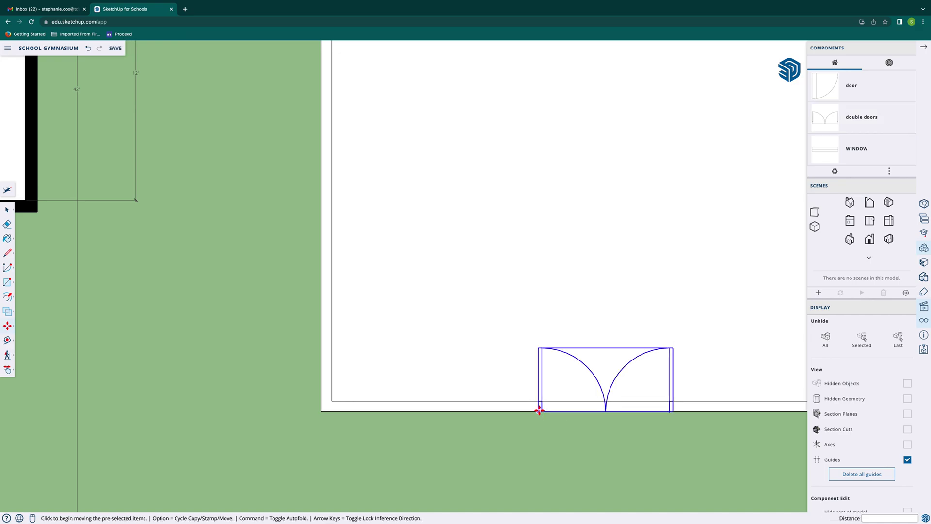
key("Escape")
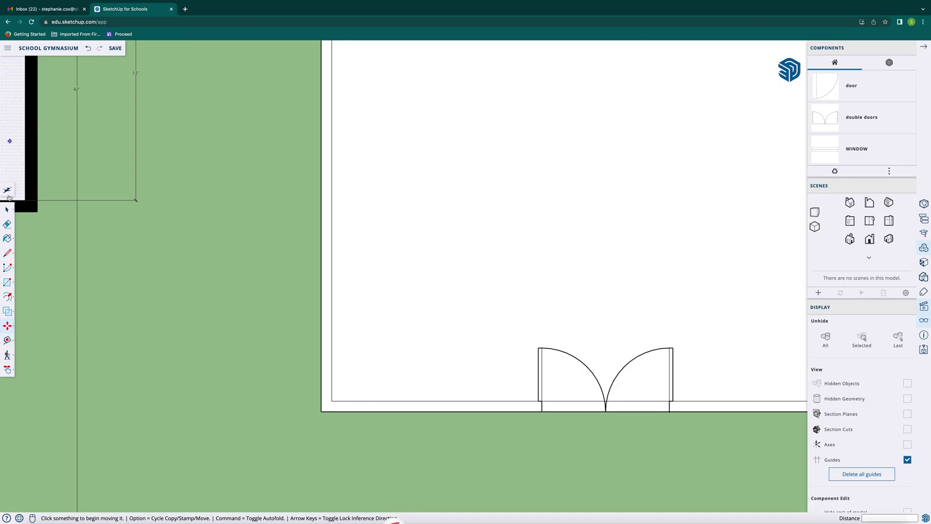
Rotate the placed double doors 180 degrees about their origin corner on the lower wall so they open outward
left_click(7, 209)
left_click(551, 354)
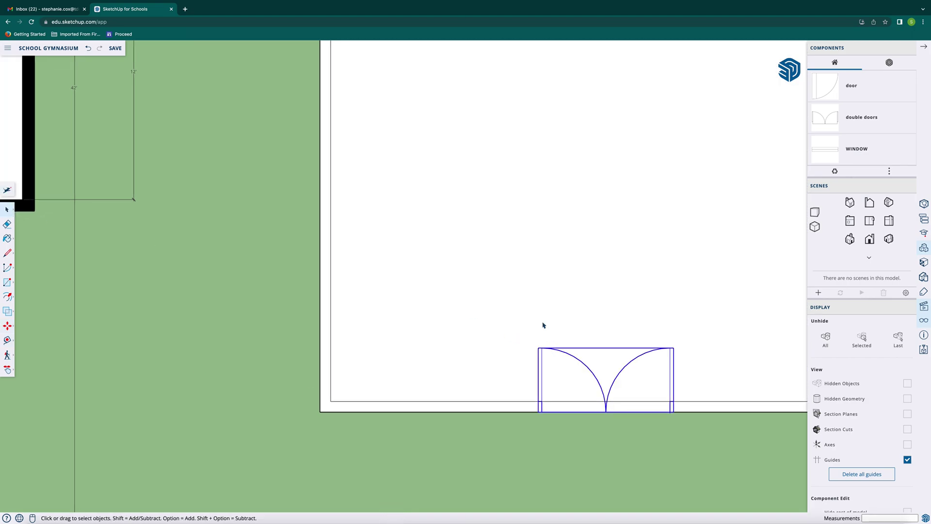
left_click(8, 327)
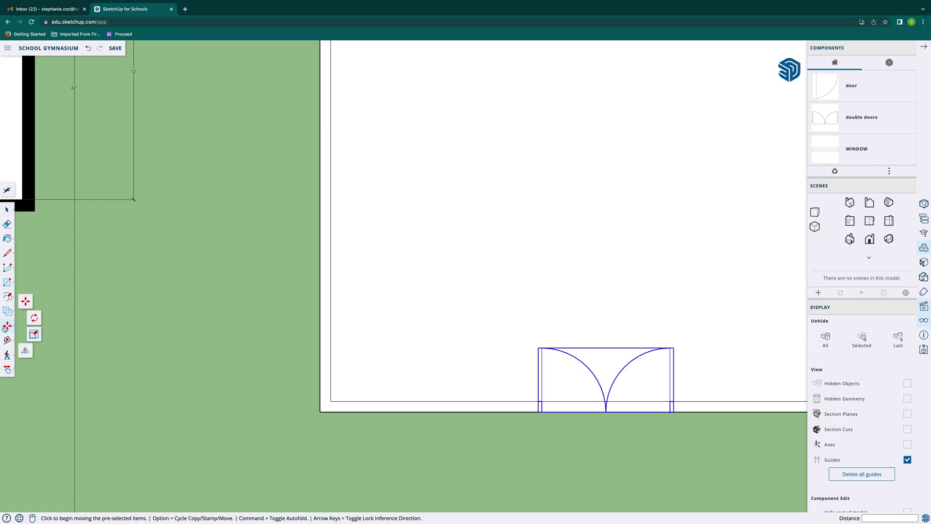
left_click(33, 319)
scroll(573, 433, "down", 2)
scroll(573, 432, "up", 5)
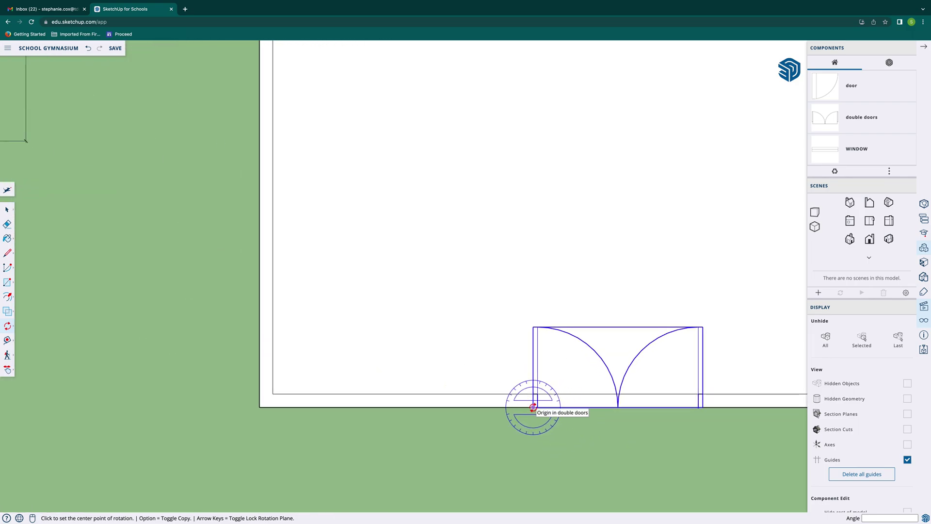
left_click(533, 406)
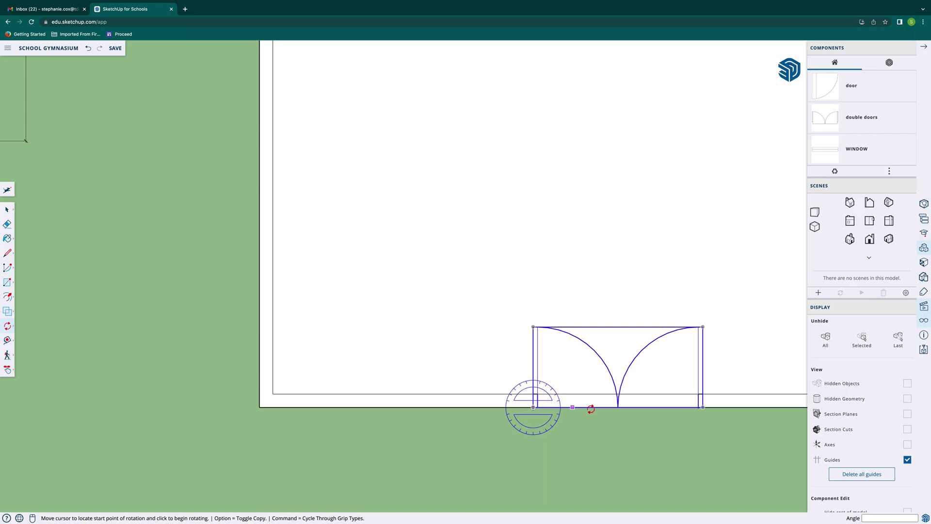
left_click(600, 408)
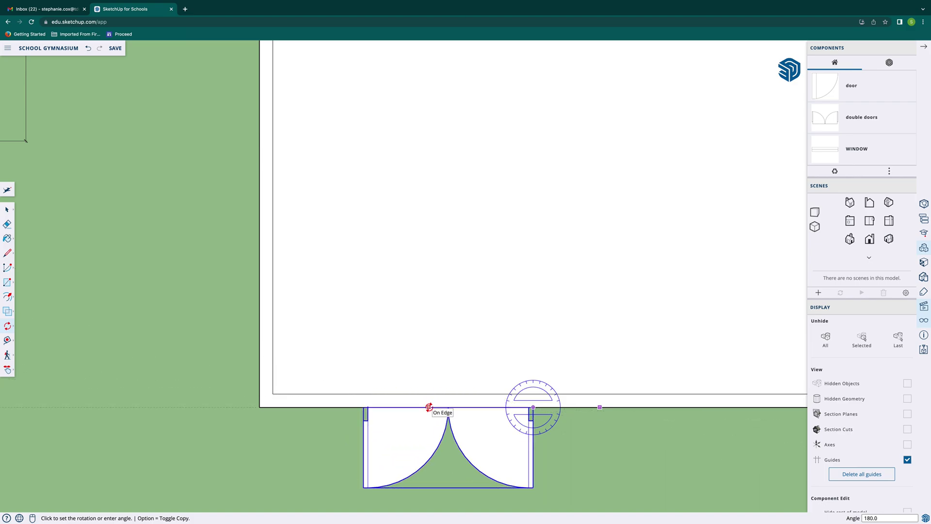
left_click(429, 407)
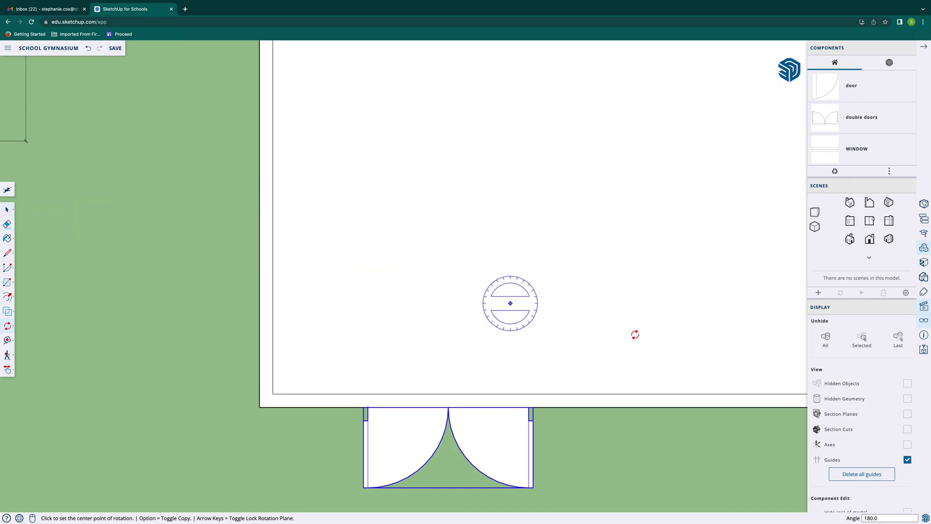
Move the rotated double doors about 5 7/8" straight up, constrained to the green axis, so their base meets the inner wall line
key("m")
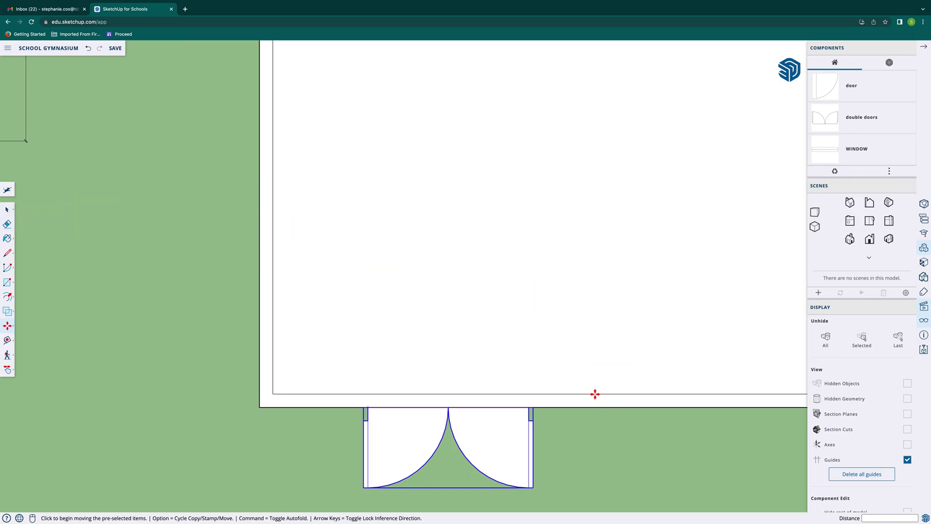
left_click(490, 437)
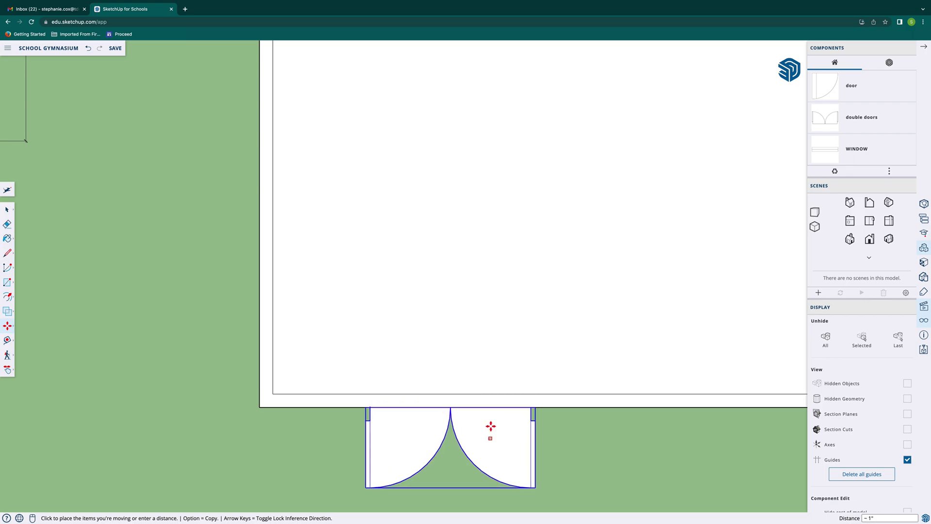
key("Left")
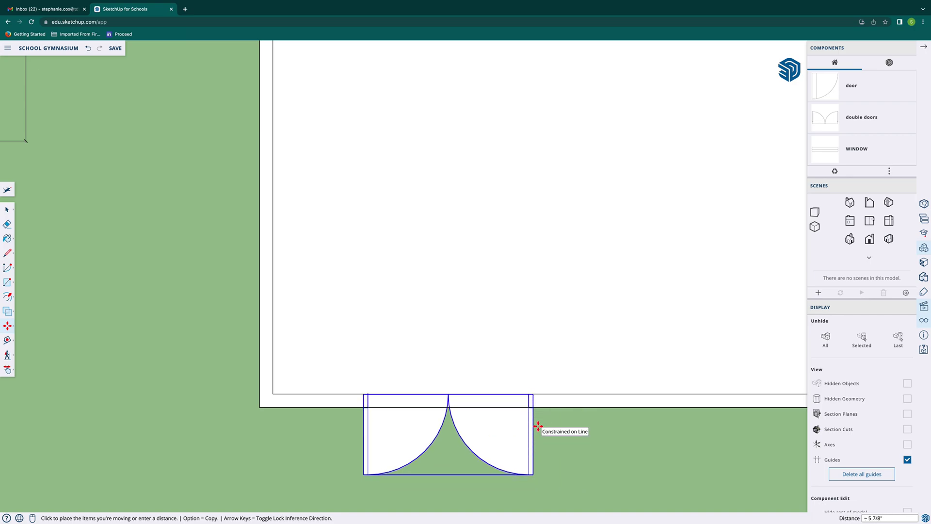
left_click(538, 427)
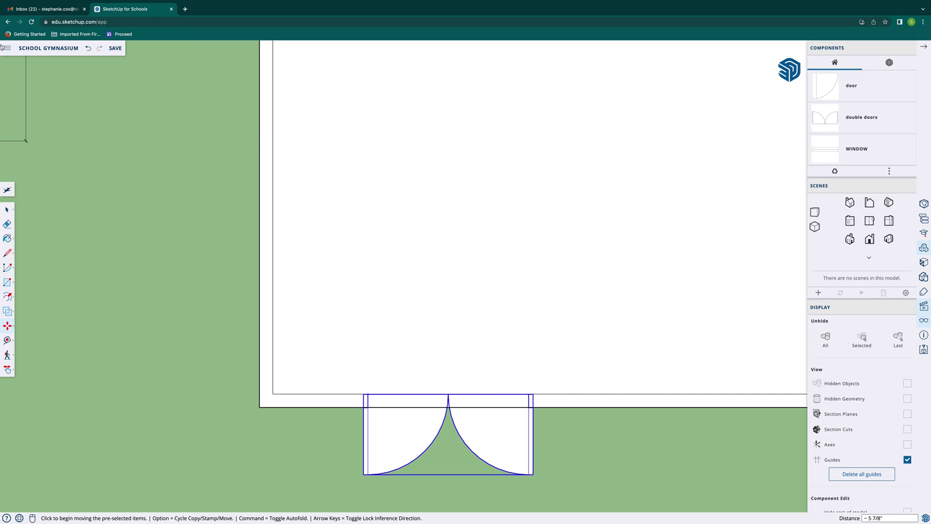
left_click(8, 212)
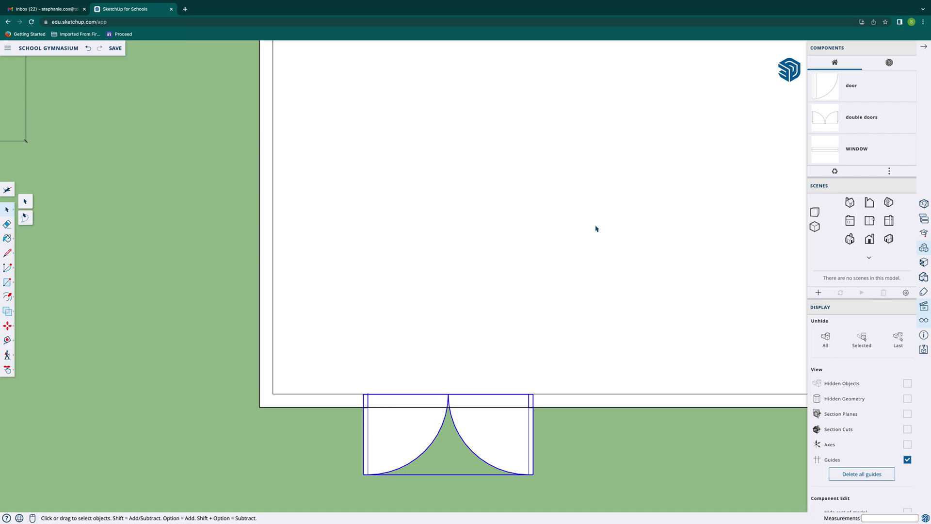
Examine the storage room and its wall opening in the existing gymnasium plan
scroll(244, 248, "down", 3)
scroll(243, 247, "up", 2)
scroll(243, 248, "down", 5)
scroll(244, 248, "down", 2)
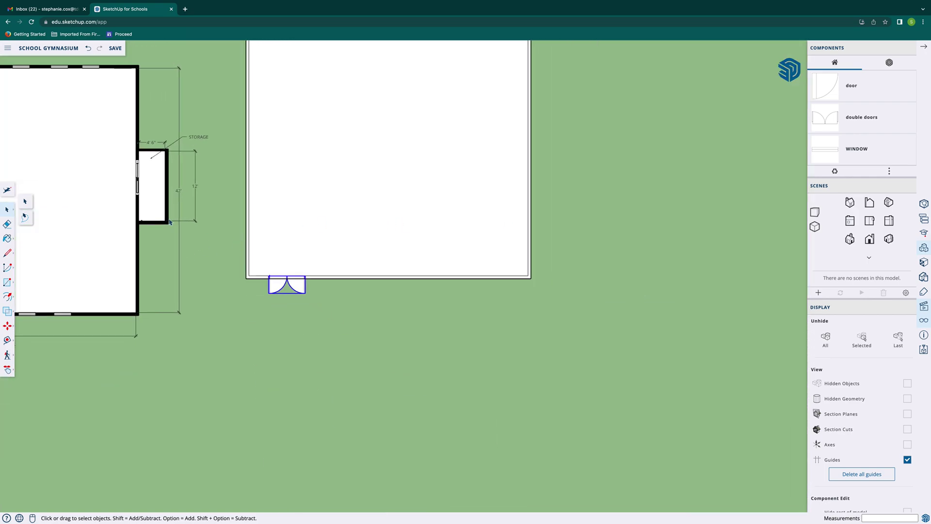
scroll(141, 173, "up", 5)
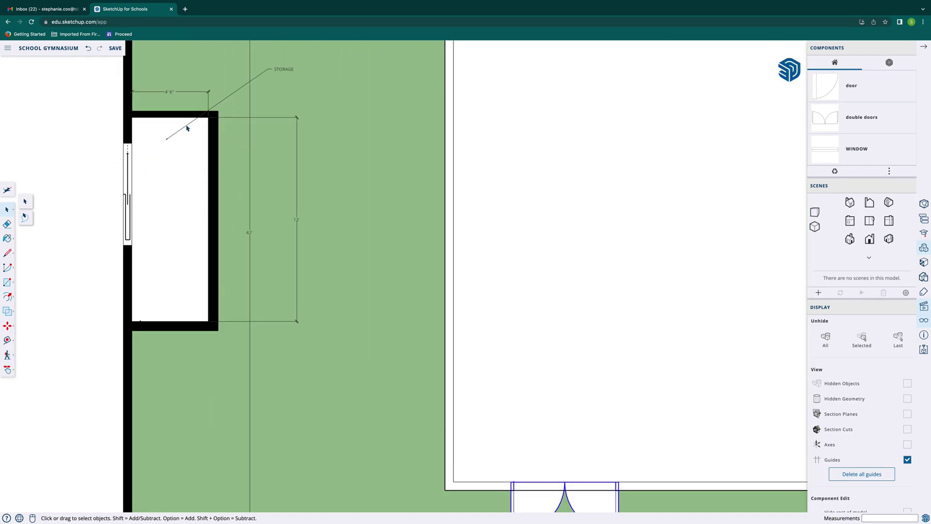
Draw a line about 1 5/16" long on the sliding door symbol in the existing plan's storage wall opening
left_click(7, 253)
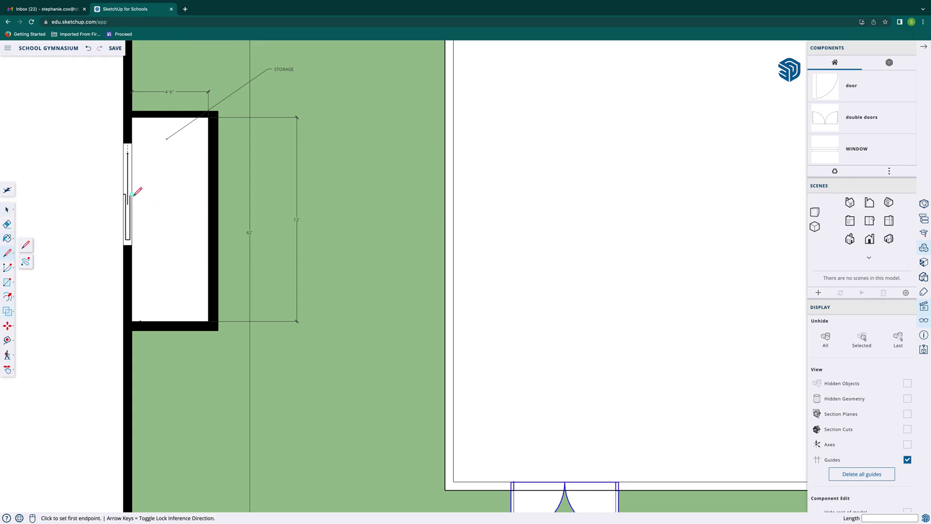
left_click(131, 194)
left_click(132, 195)
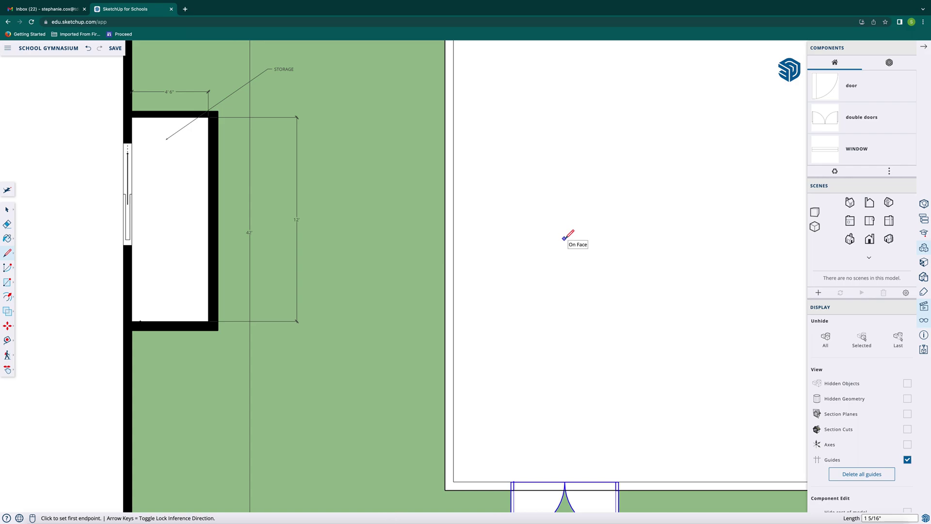
Draw a 12' by 4.5' storage rectangle extending outward from the inner line of the new gymnasium's right wall
scroll(655, 236, "up", 4)
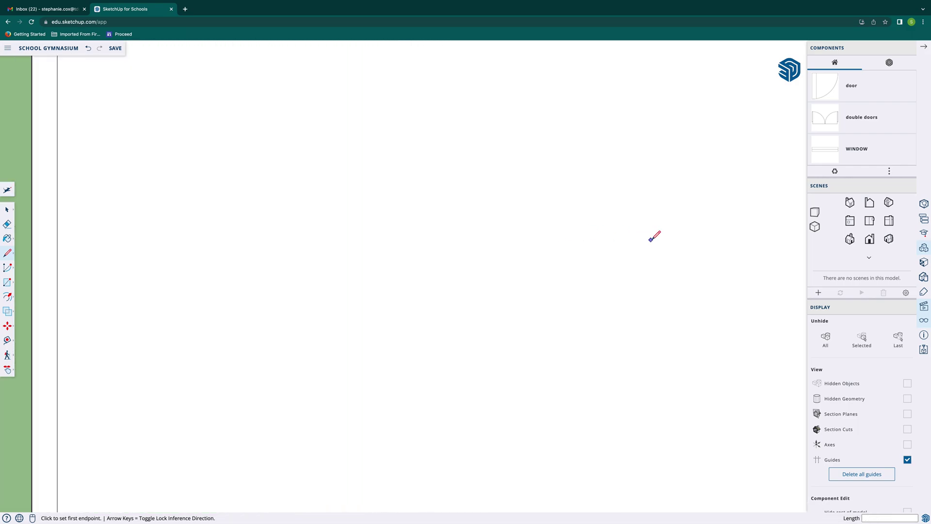
scroll(654, 236, "down", 5)
scroll(655, 236, "down", 4)
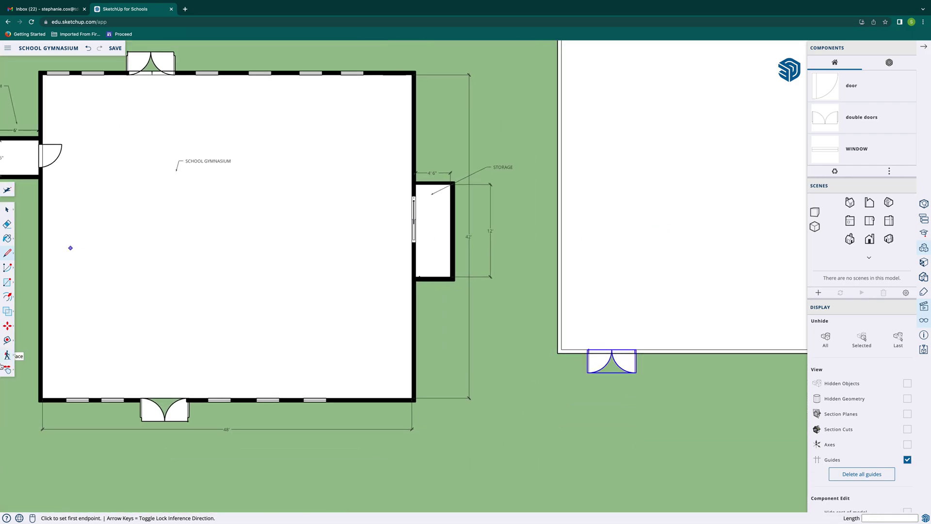
left_click(7, 369)
left_click_drag(713, 189, 427, 171)
left_click_drag(602, 165, 475, 291)
scroll(509, 214, "down", 2)
scroll(510, 214, "up", 8)
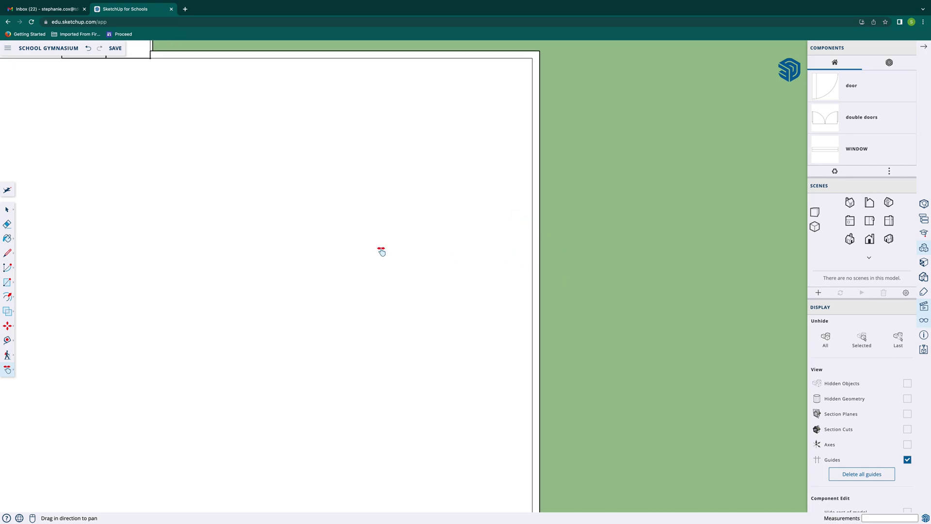
left_click(7, 282)
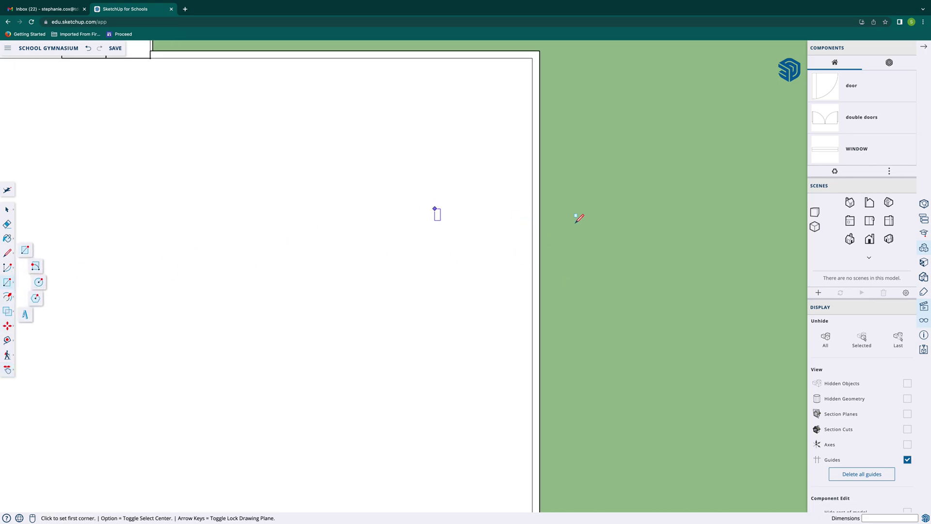
left_click(540, 237)
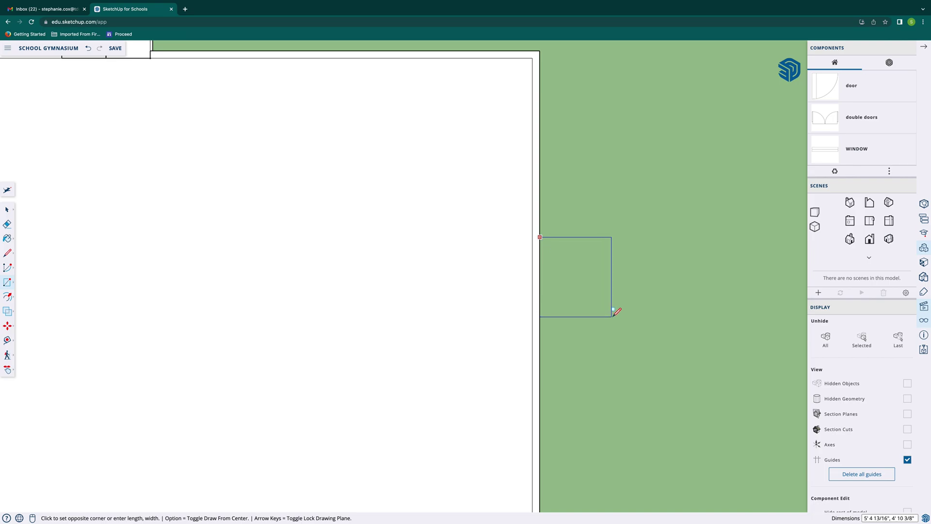
key("Escape")
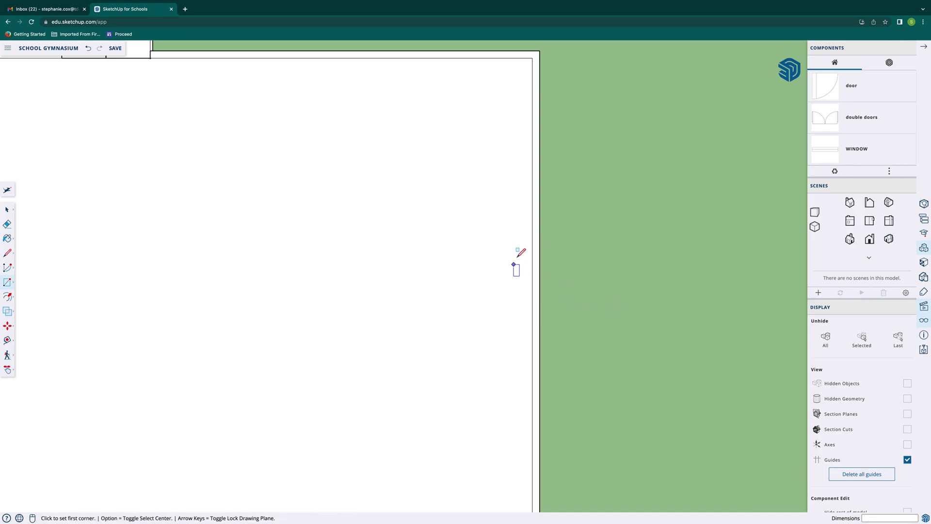
left_click(532, 246)
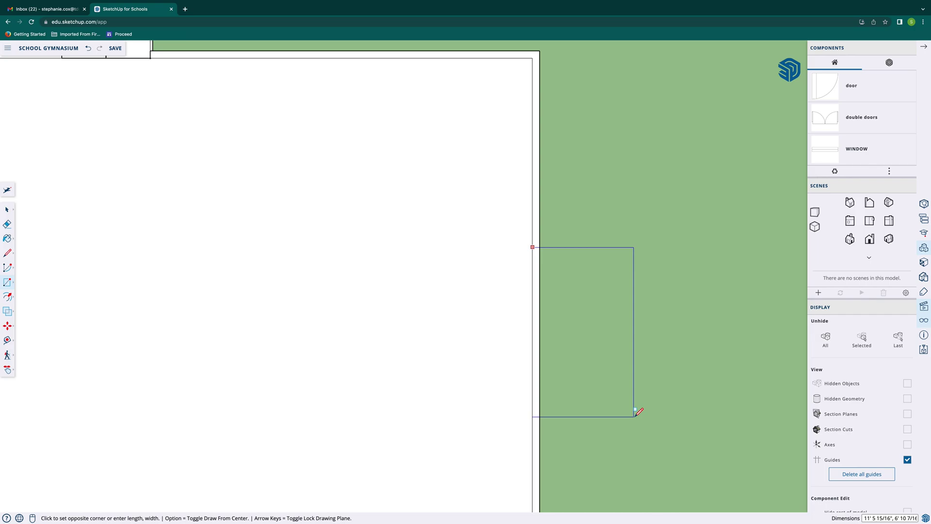
type("12',4.5")
key("Return")
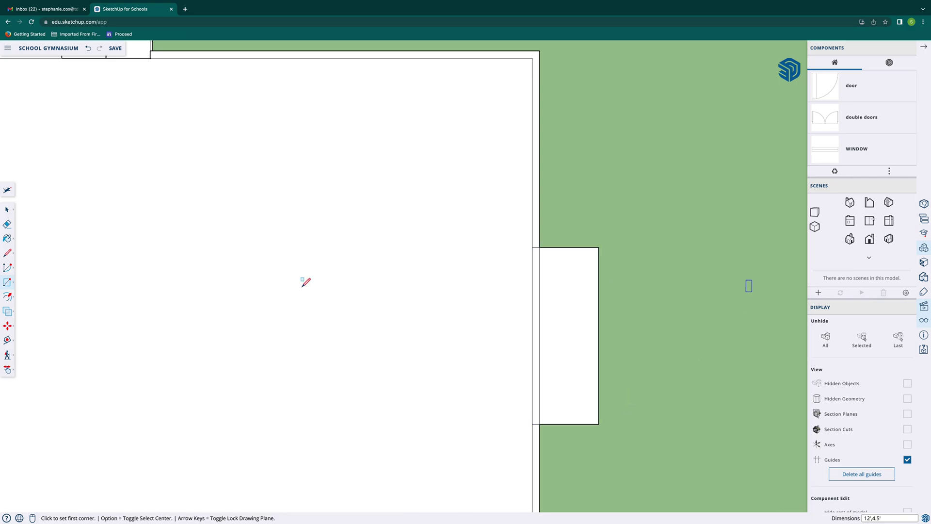
Offset the new storage rectangle outward about 6" to form its outer wall line
left_click(6, 295)
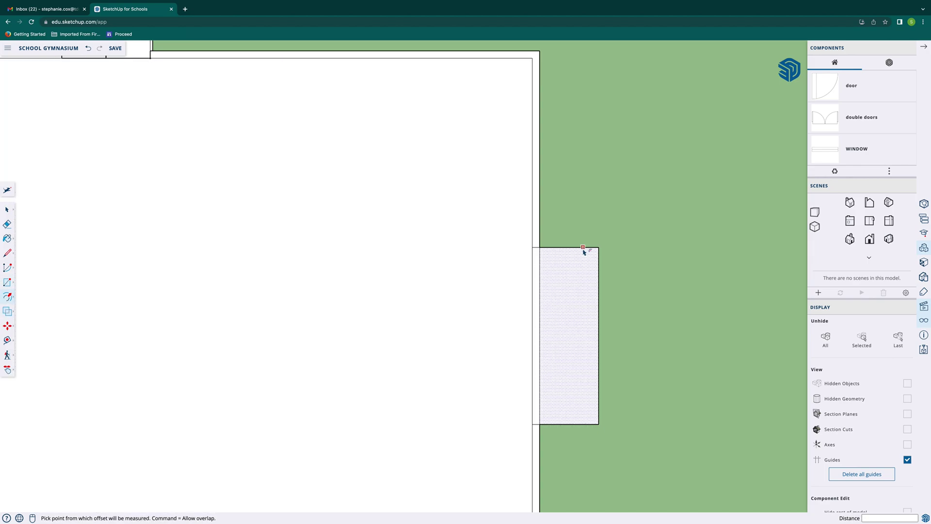
left_click(583, 248)
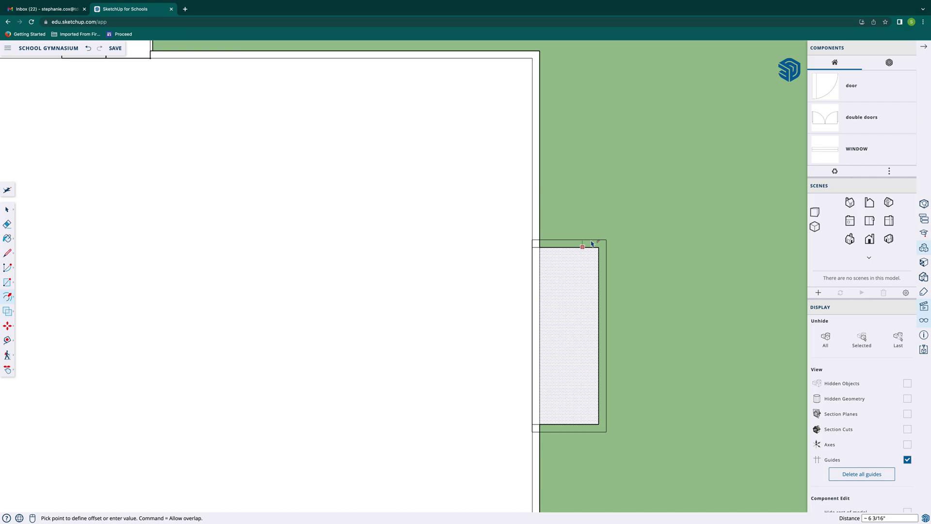
key("Return")
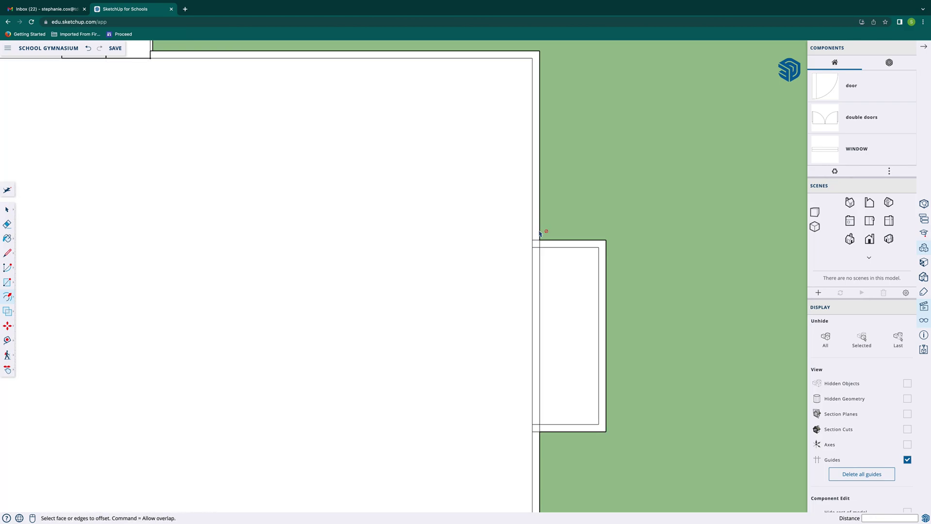
Erase the overlapping line segments where the storage room's upper wall meets the gymnasium wall
left_click(529, 259)
key("e")
scroll(543, 235, "down", 2)
scroll(539, 233, "up", 4)
mouse_move(536, 234)
left_mouse_down()
mouse_move(535, 260)
mouse_move(544, 249)
left_mouse_up()
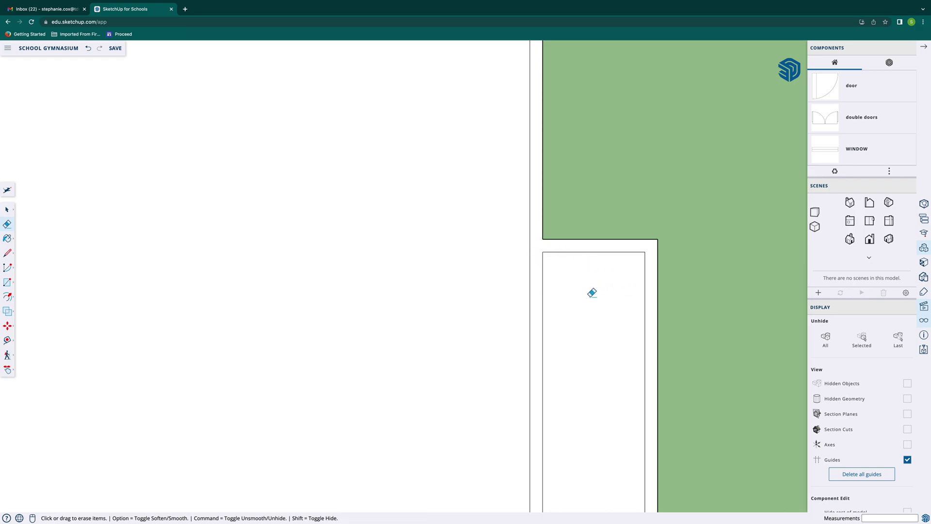
Erase the overlapping line segments where the storage room's lower wall meets the gymnasium wall
scroll(561, 312, "down", 3)
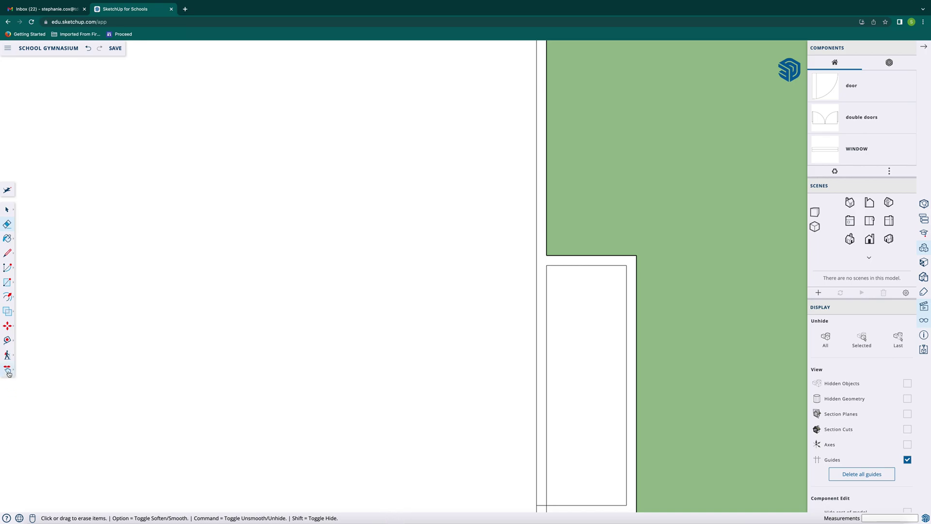
key("space")
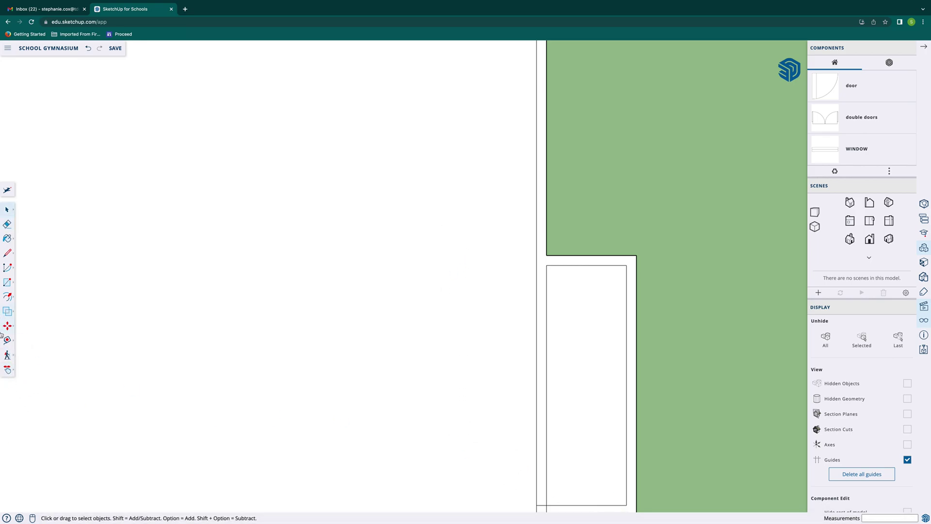
left_click(7, 369)
left_click_drag(529, 437, 500, 258)
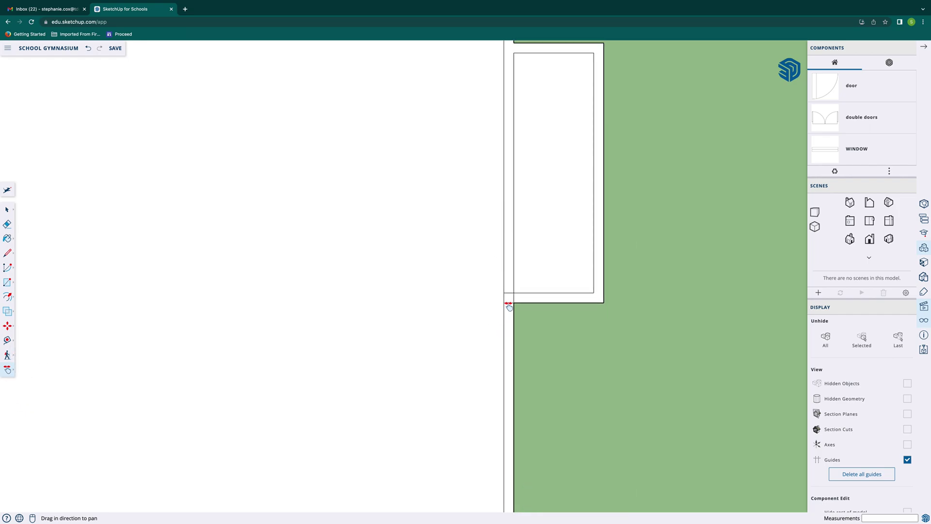
scroll(507, 305, "up", 4)
key("e")
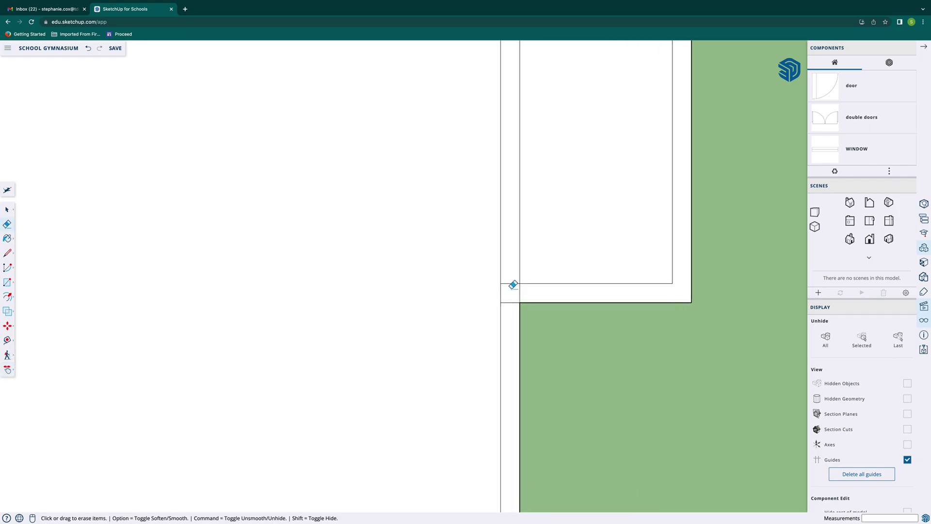
left_click(527, 291)
key("space")
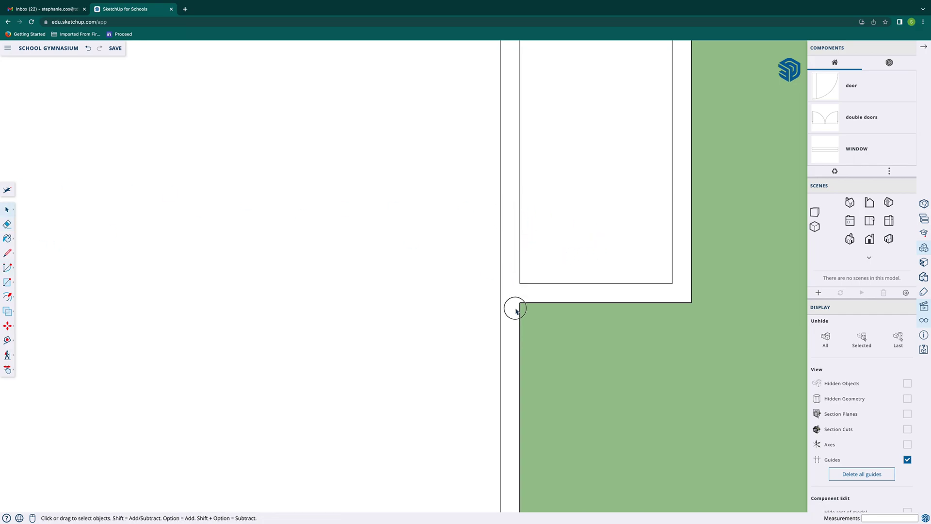
Compare the new storage room's shared wall with the sliding door opening in the existing plan's storage room
left_click(5, 370)
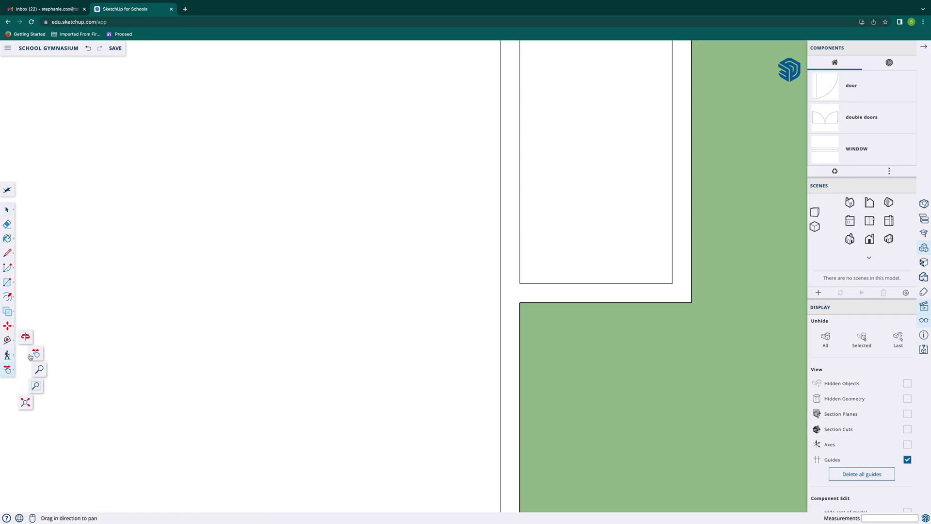
left_click(409, 390)
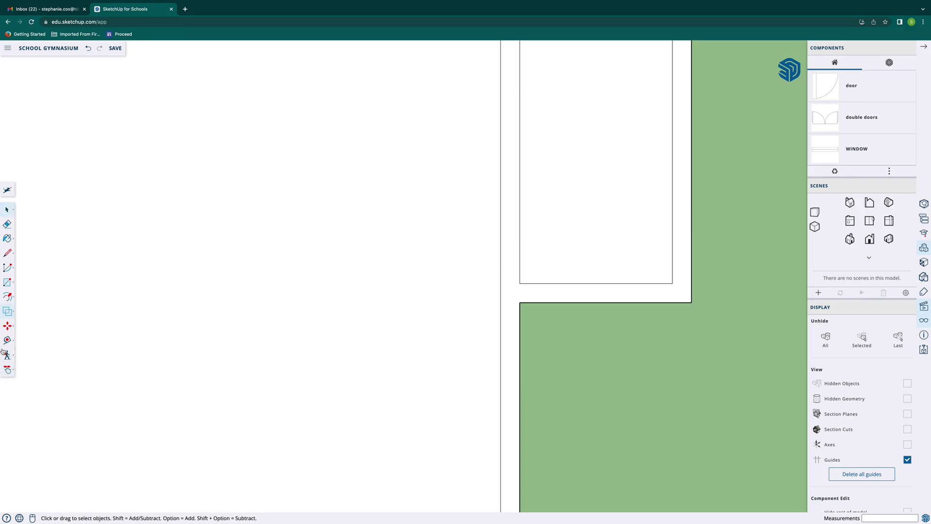
left_click(7, 369)
left_click(36, 353)
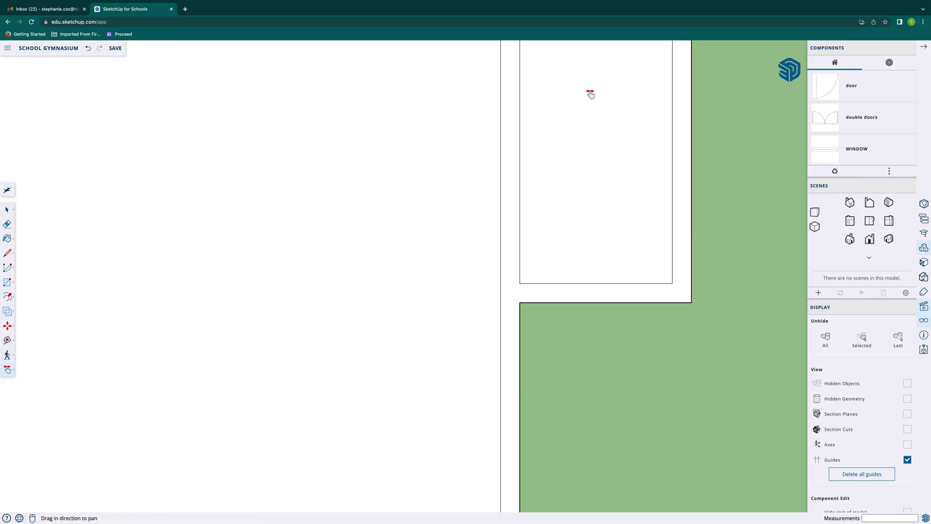
left_click_drag(508, 106, 512, 360)
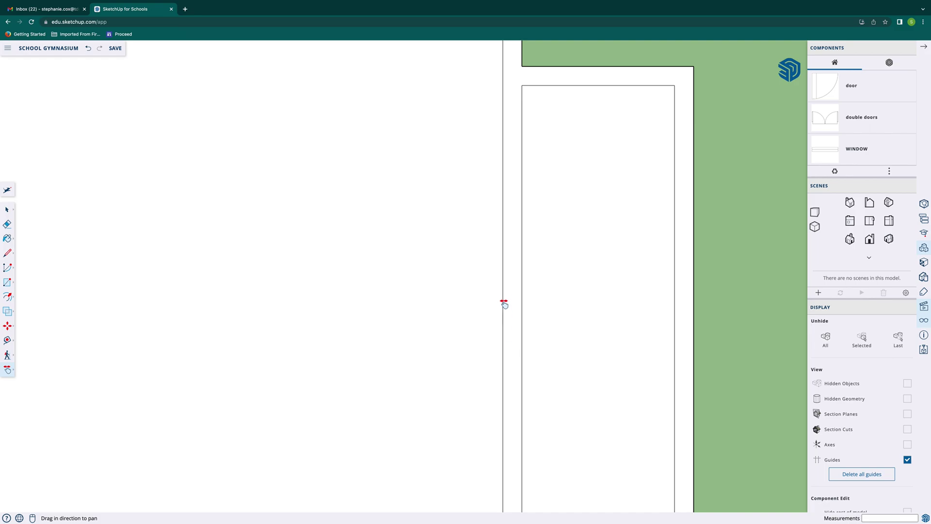
scroll(503, 304, "up", 2)
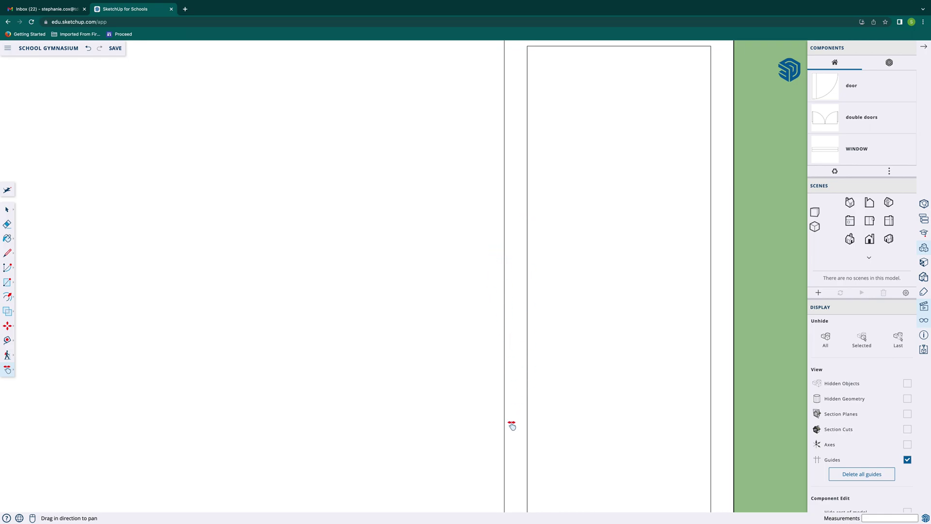
scroll(123, 281, "down", 5)
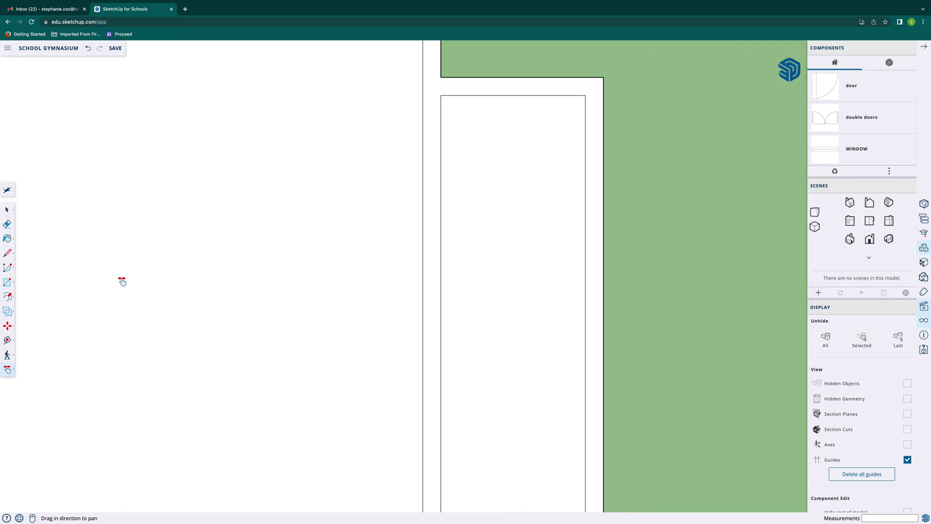
key("space")
left_click(11, 370)
left_click_drag(74, 305, 682, 210)
left_click_drag(374, 229, 387, 249)
mouse_move(58, 305)
left_mouse_down()
mouse_move(374, 235)
mouse_move(461, 228)
left_mouse_up()
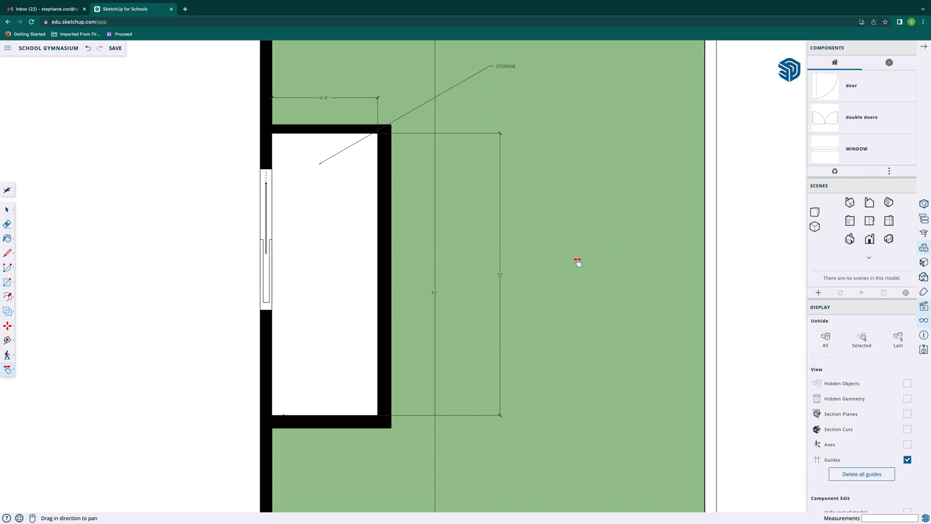
key("space")
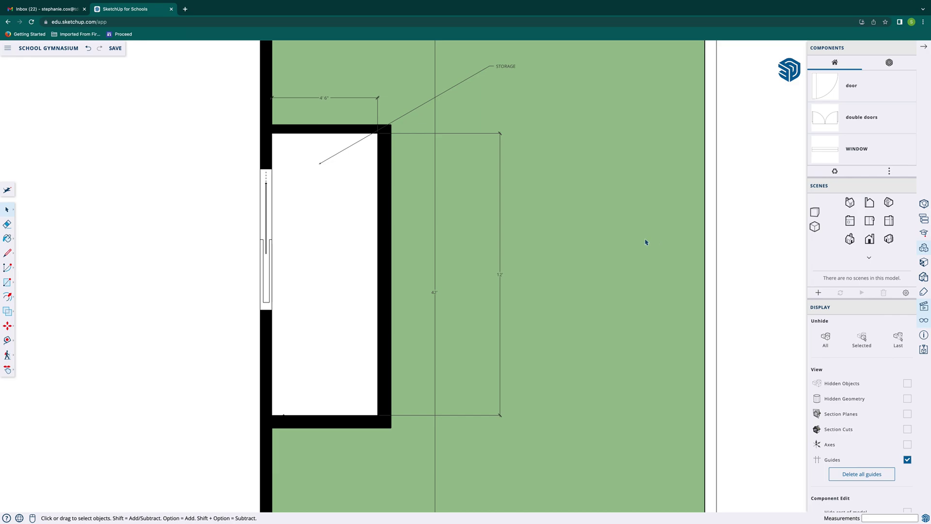
Try to measure out 6' along the inner line of the new storage room's shared wall with the Tape Measure
left_click_drag(4, 238, 2, 329)
left_click(7, 371)
left_click_drag(495, 249, 107, 255)
left_click_drag(519, 261, 106, 257)
left_click_drag(466, 263, 72, 249)
left_click_drag(355, 263, 321, 409)
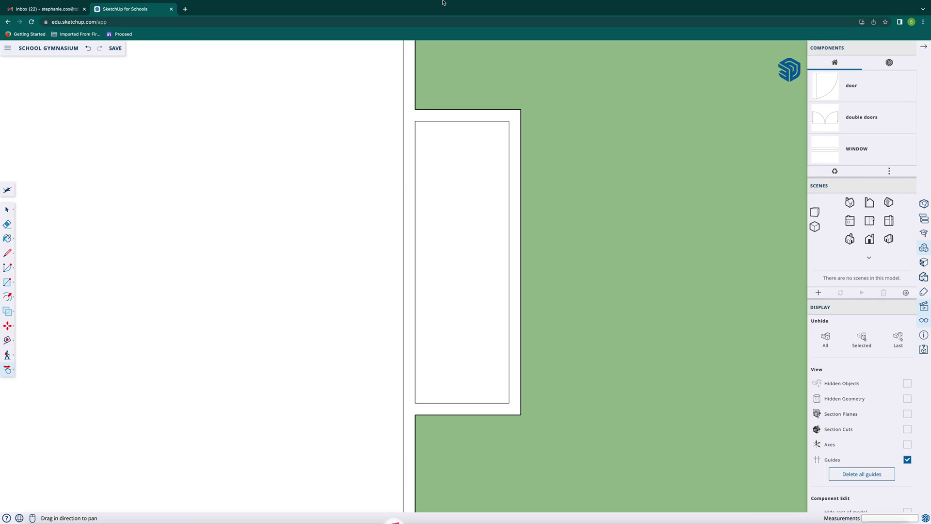
key("t")
left_click(403, 160)
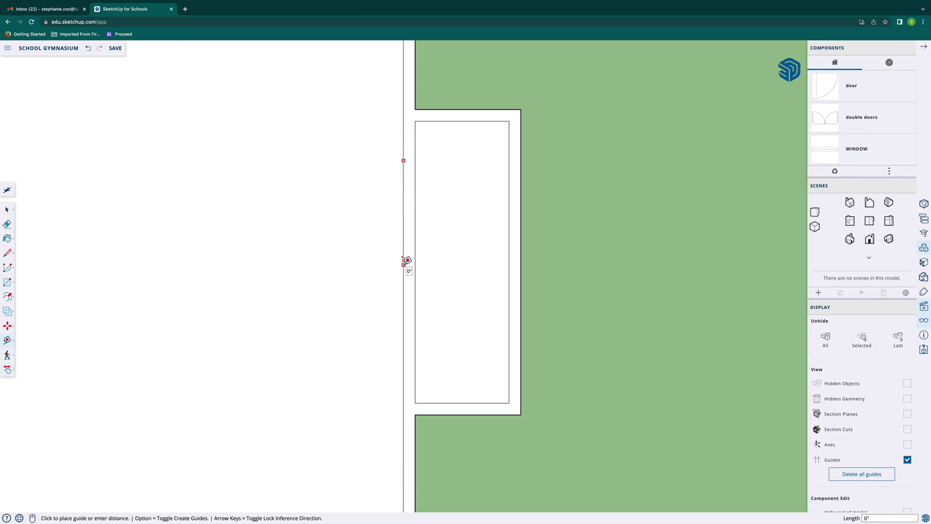
left_click(405, 262)
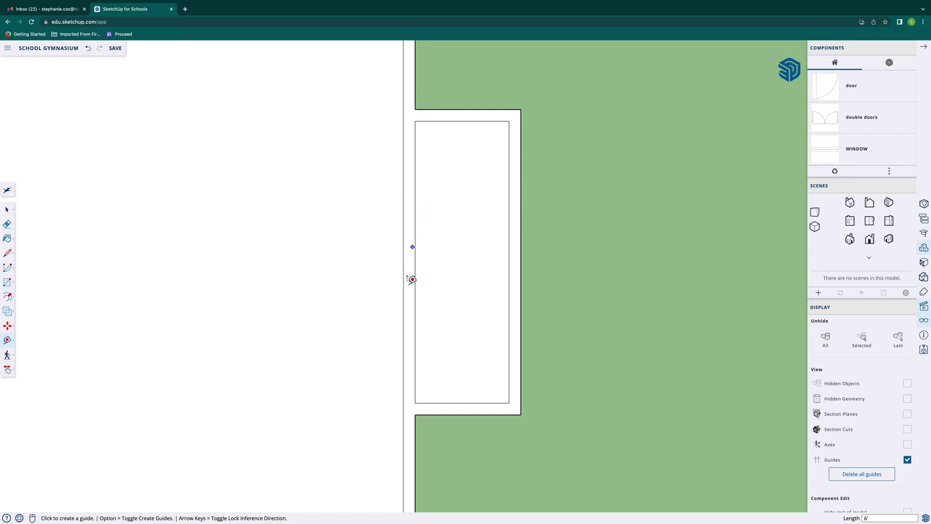
Draw a 6" line straight across the shared wall near the new storage room's upper end to start the door opening
left_click(7, 253)
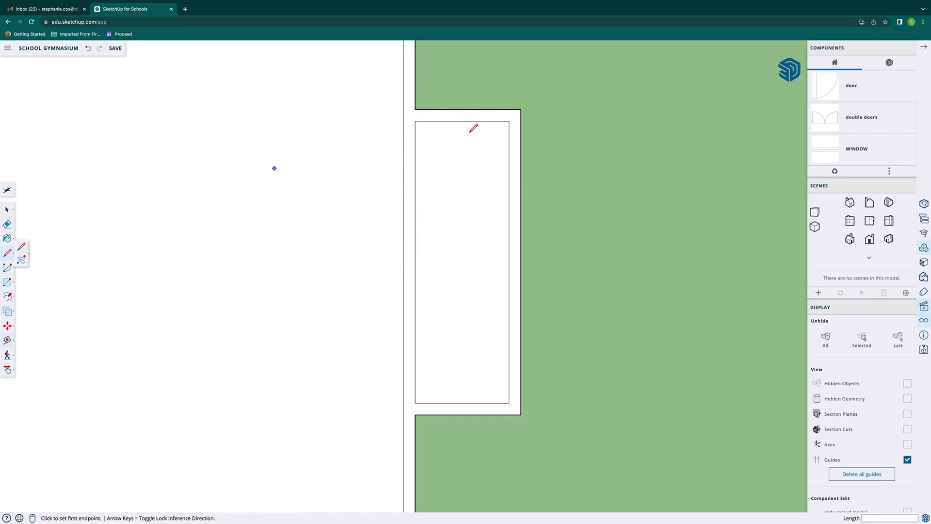
left_click(404, 147)
left_click(415, 148)
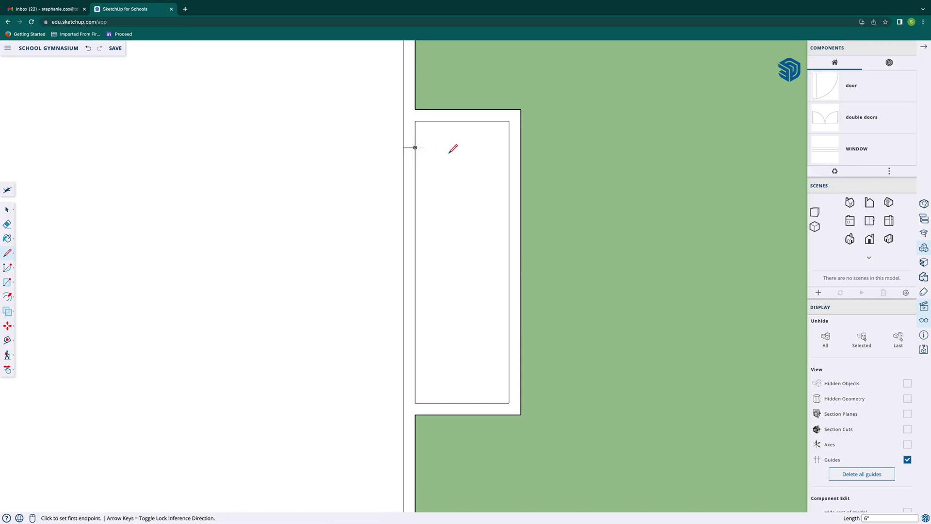
Place a parallel guide 6' below the short line across the shared wall to mark the opening's other end
key("t")
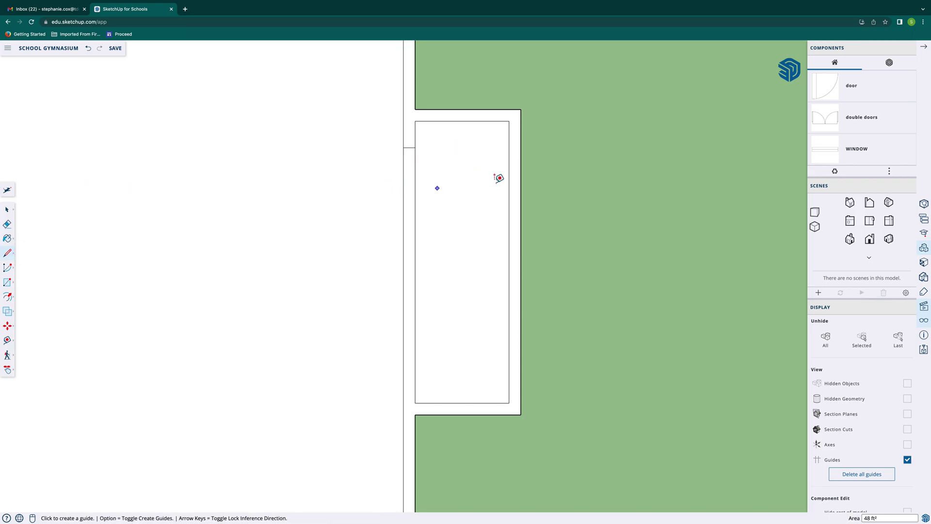
left_click(409, 148)
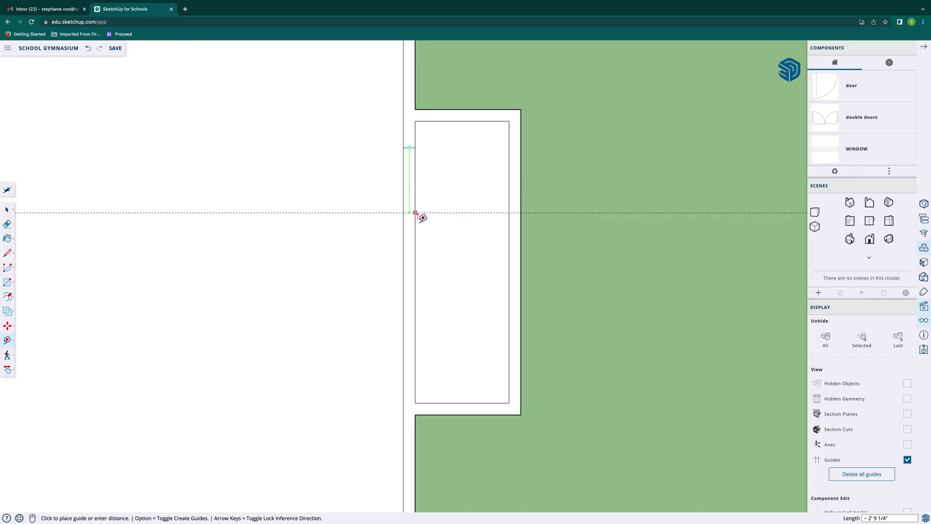
key("Return")
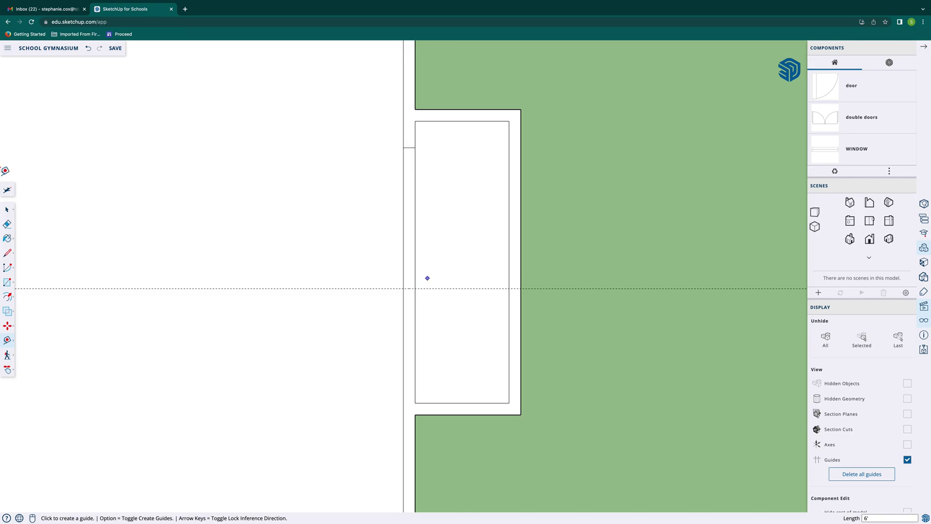
Draw a 6" line straight across the new storage room's shared wall along the guide to close the door opening's lower end
left_click(7, 252)
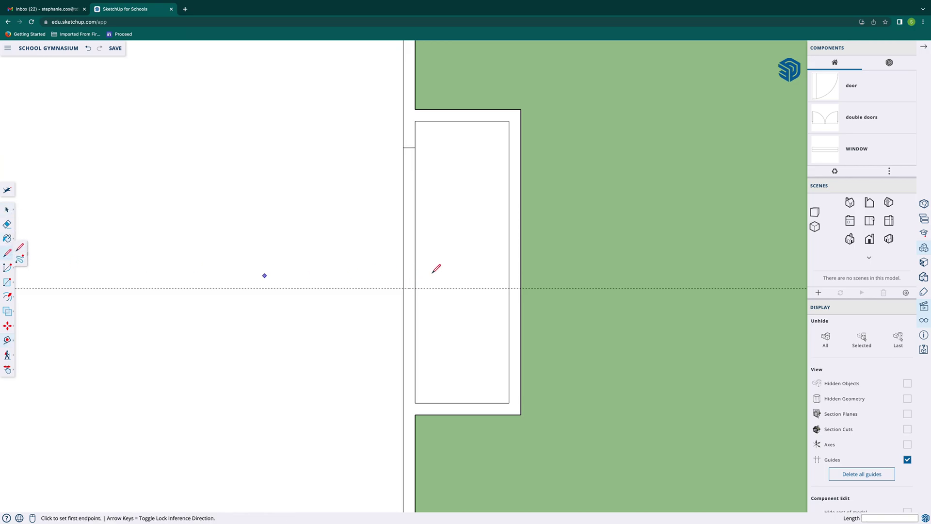
left_click(404, 288)
left_click(415, 288)
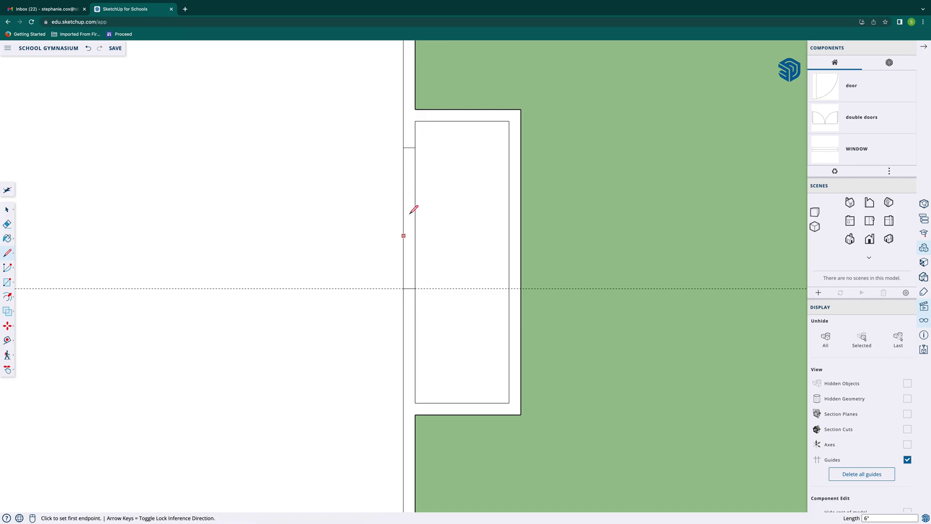
Place a parallel guide 3' above the opening's lower end line to mark the middle of the door opening
key("t")
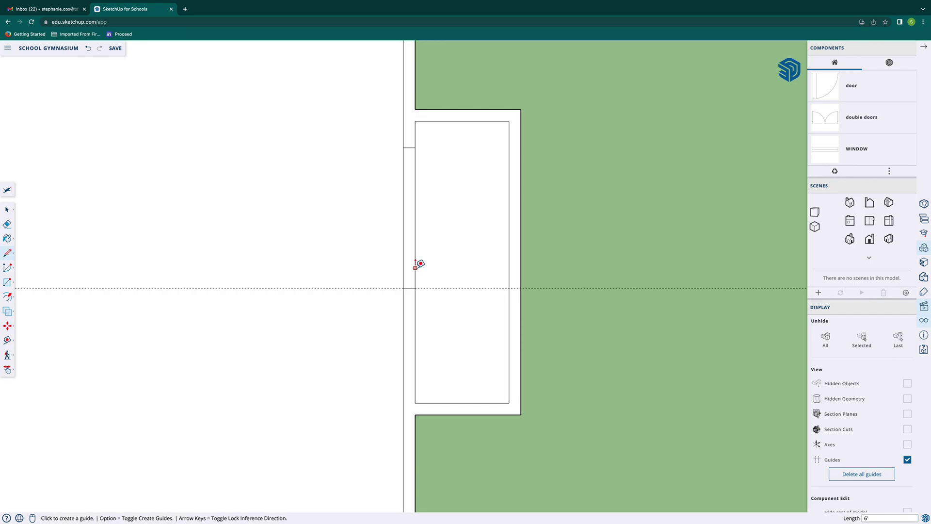
left_click(409, 288)
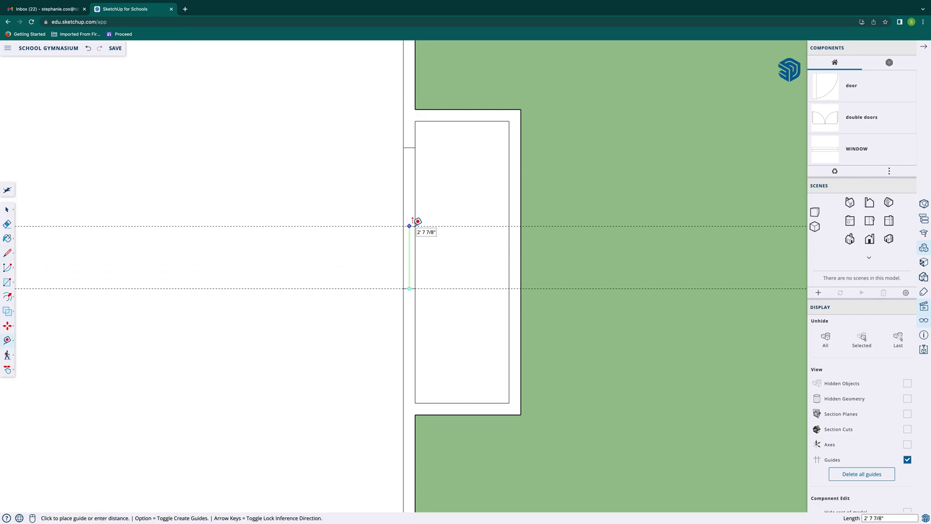
left_click(413, 219)
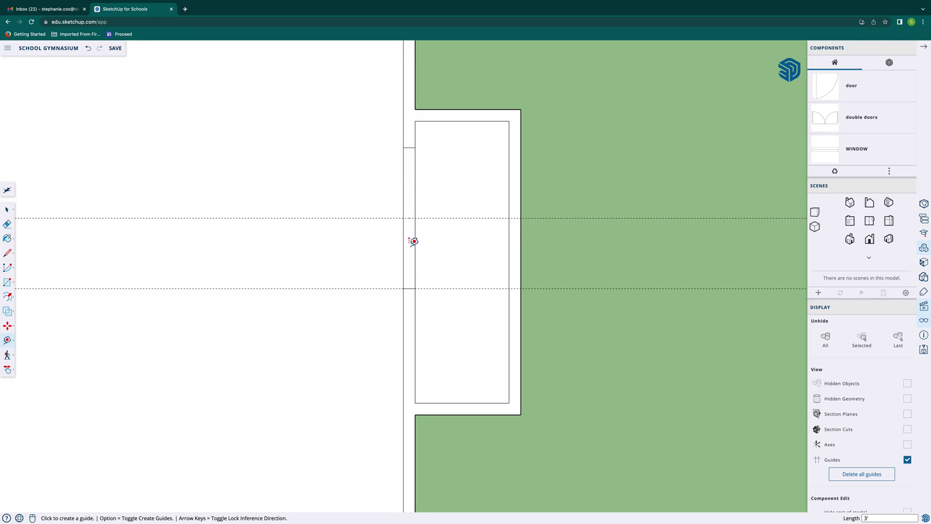
Draw a vertical line about 3' long along the middle of the shared wall, within the opening, as the sliding door panel
left_click(7, 253)
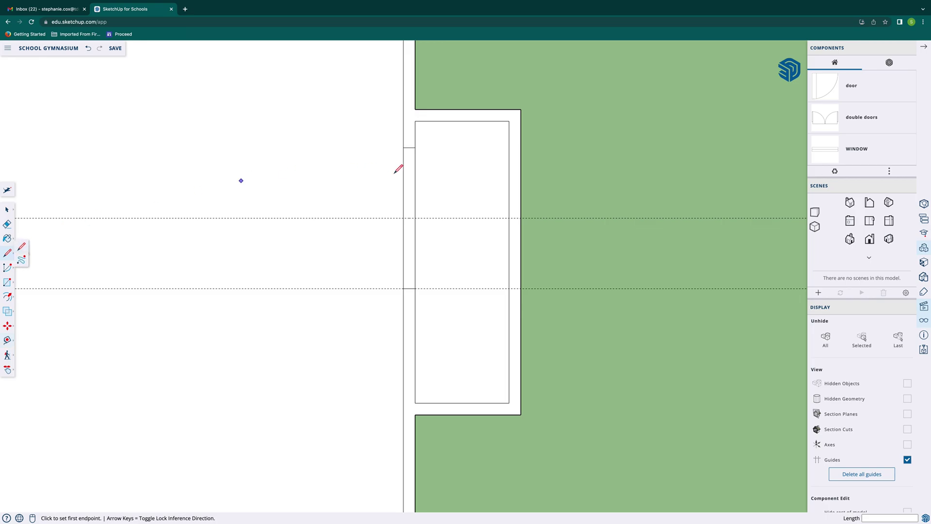
left_click(410, 169)
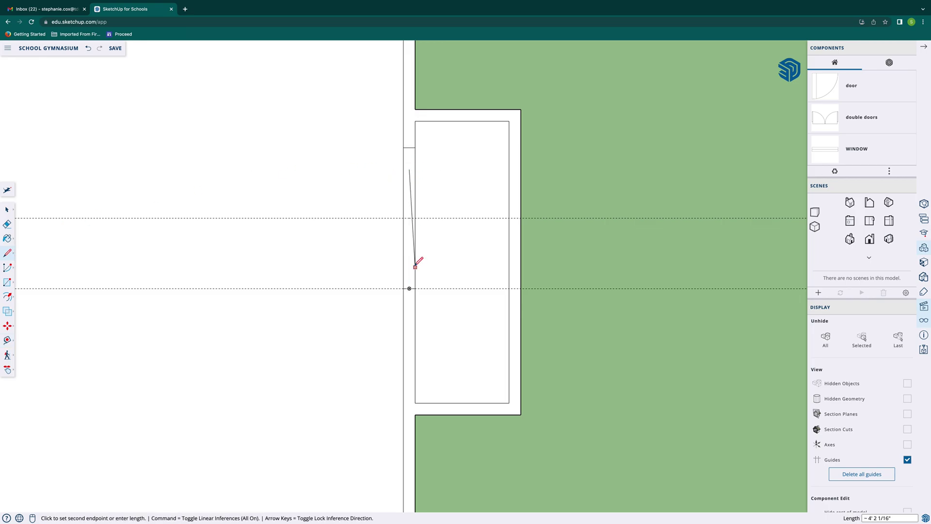
key("Return")
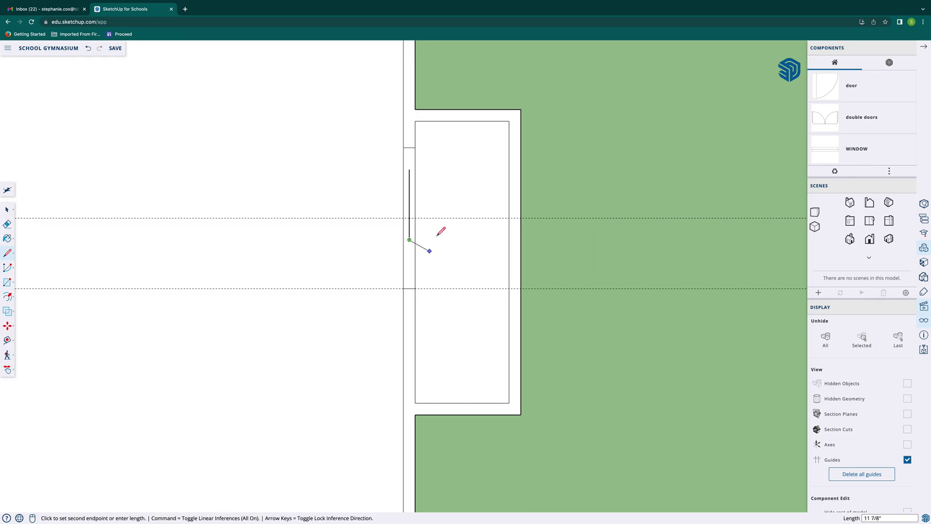
key("Escape")
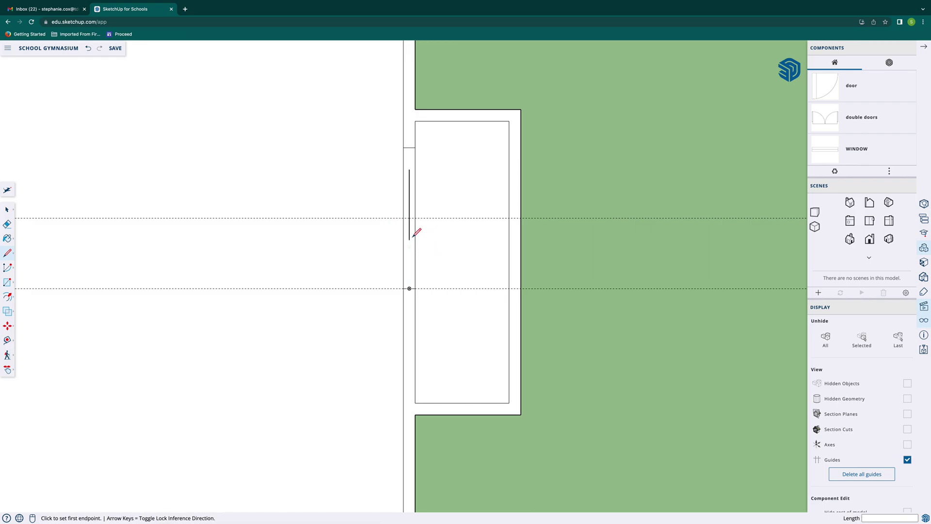
Draw a narrow U-shaped door pocket inside the shared wall, running from the middle guide to just above the opening's lower end
scroll(406, 218, "down", 2)
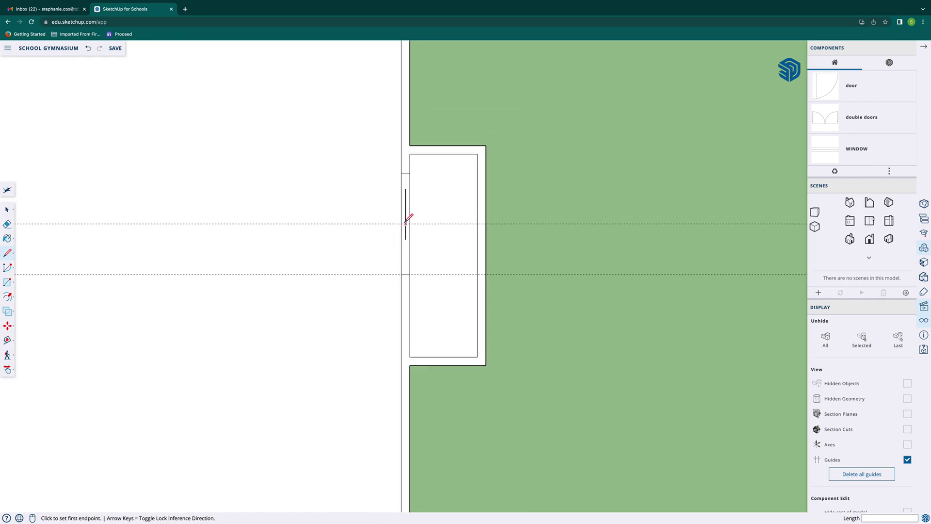
scroll(398, 224, "up", 4)
scroll(399, 223, "up", 4)
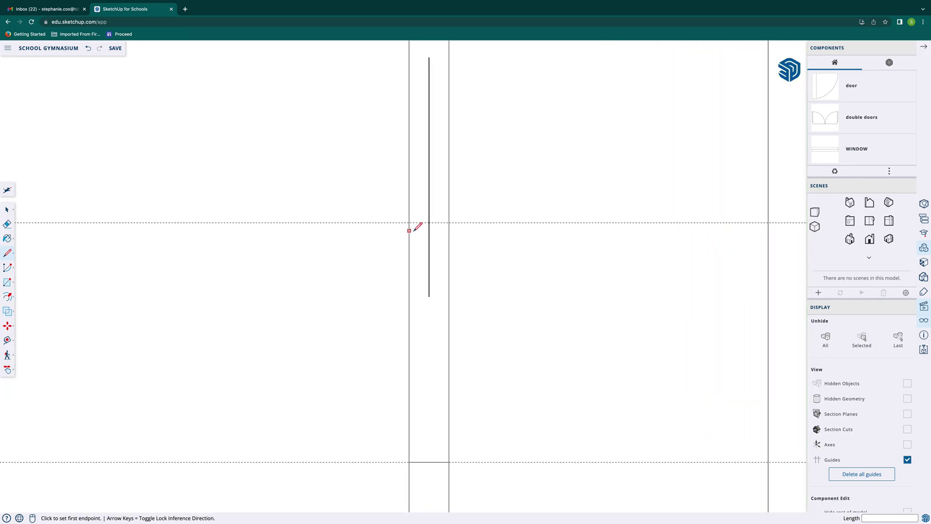
left_click(418, 222)
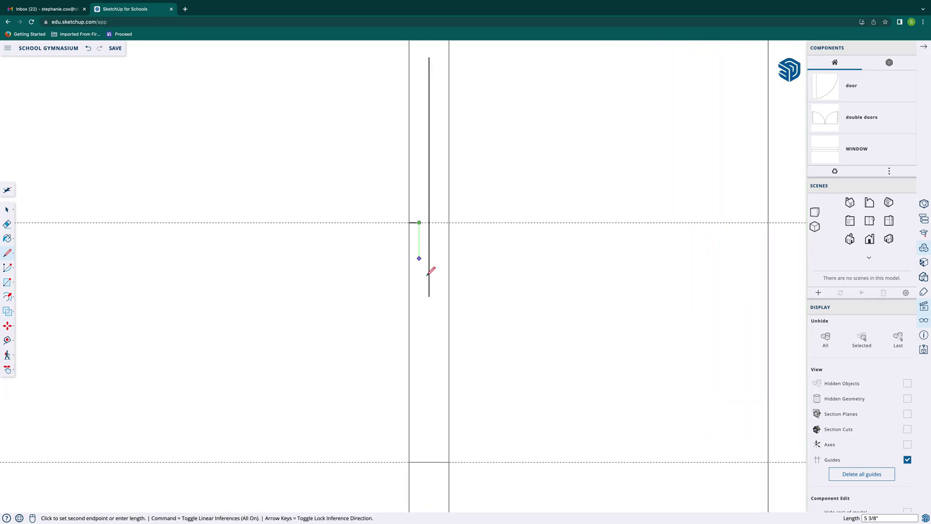
left_click(419, 449)
left_click(440, 449)
left_click(440, 222)
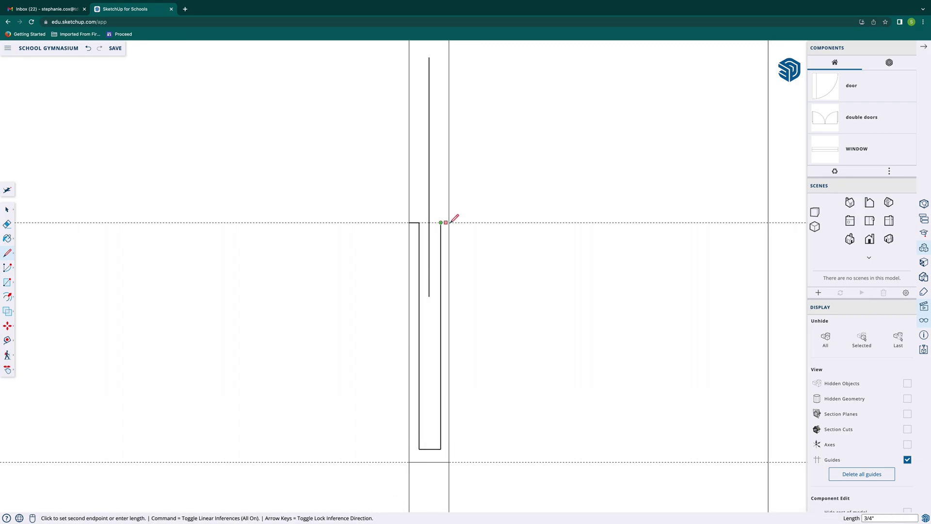
left_click(449, 222)
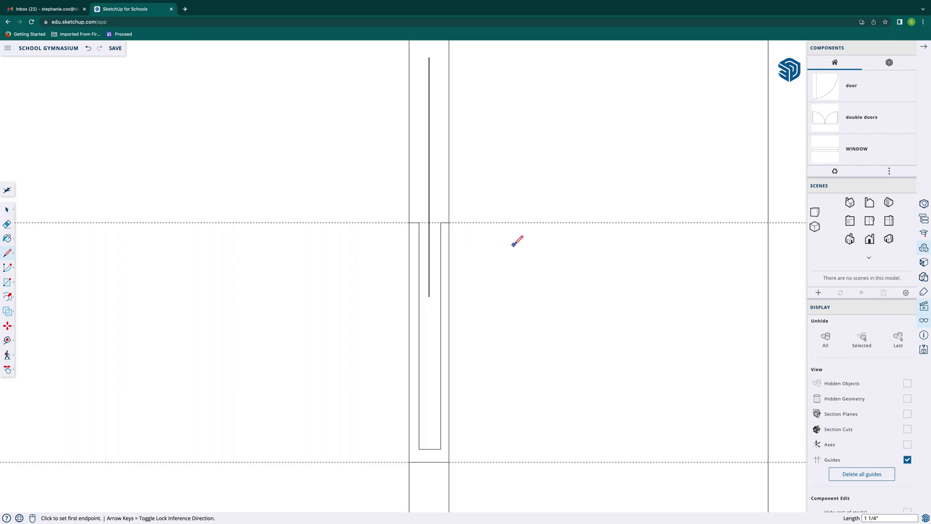
Hide the guides in the model
scroll(518, 241, "down", 3)
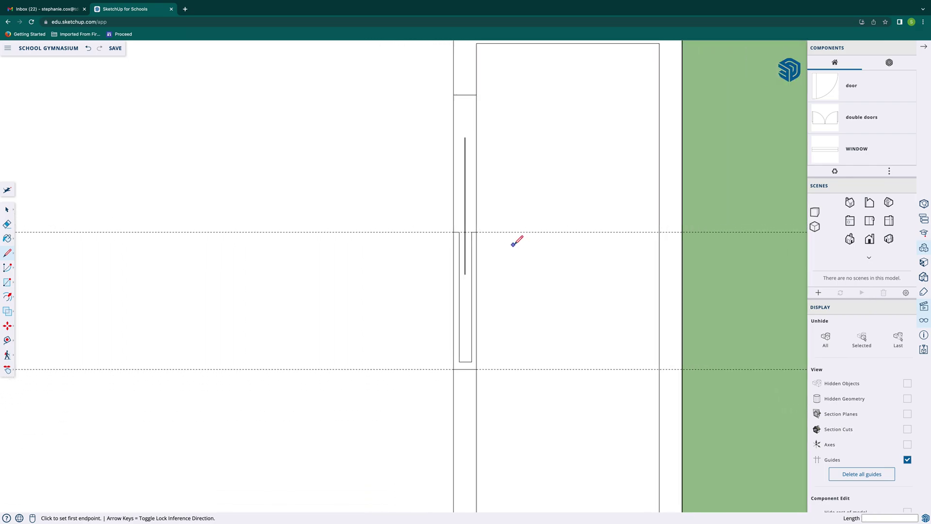
scroll(516, 242, "down", 2)
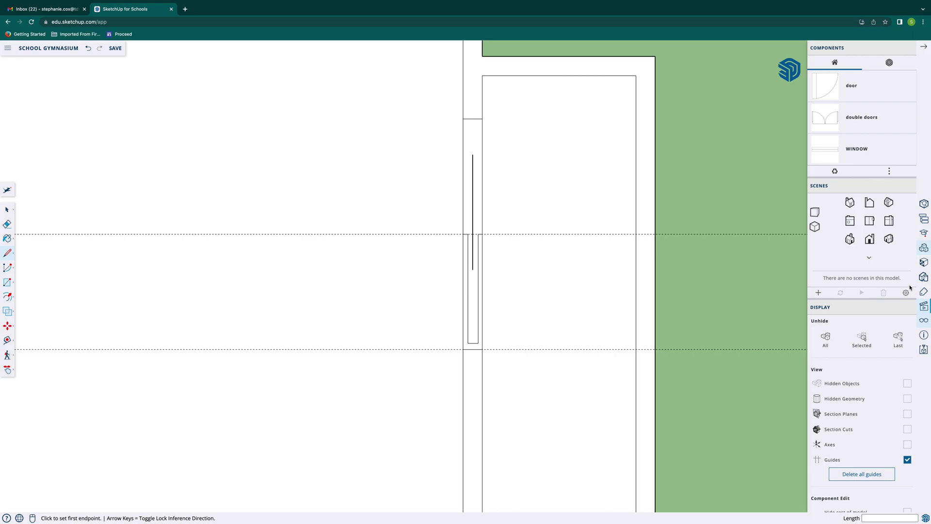
left_click(923, 323)
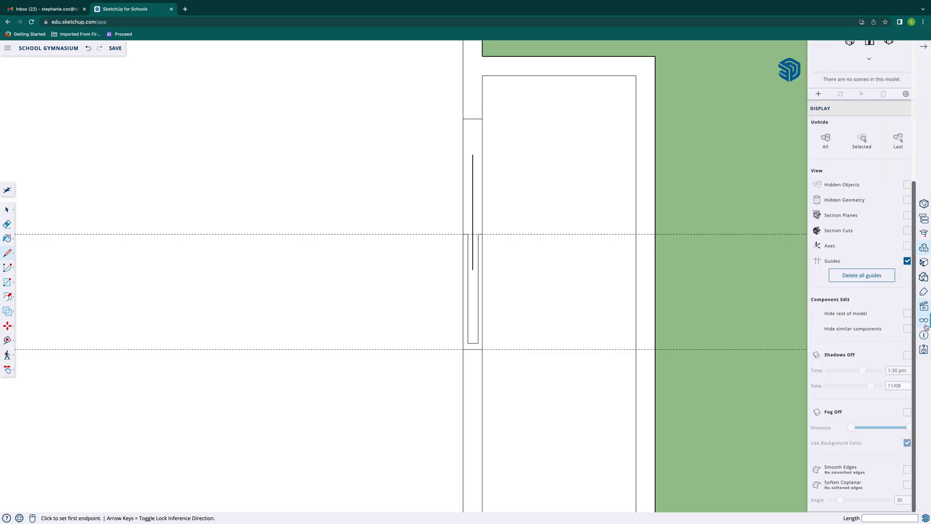
left_click(907, 261)
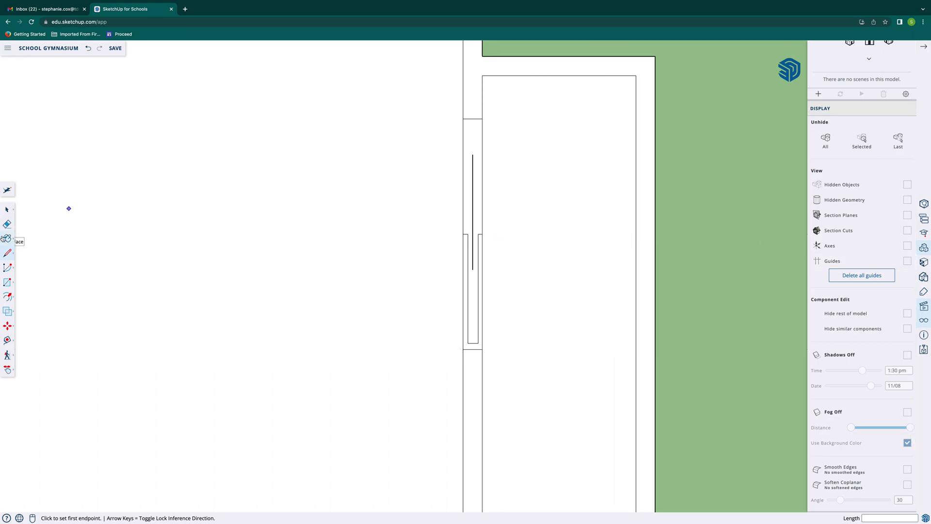
Try to offset the sliding door line inside the shared wall with the Offset tool
left_click(8, 254)
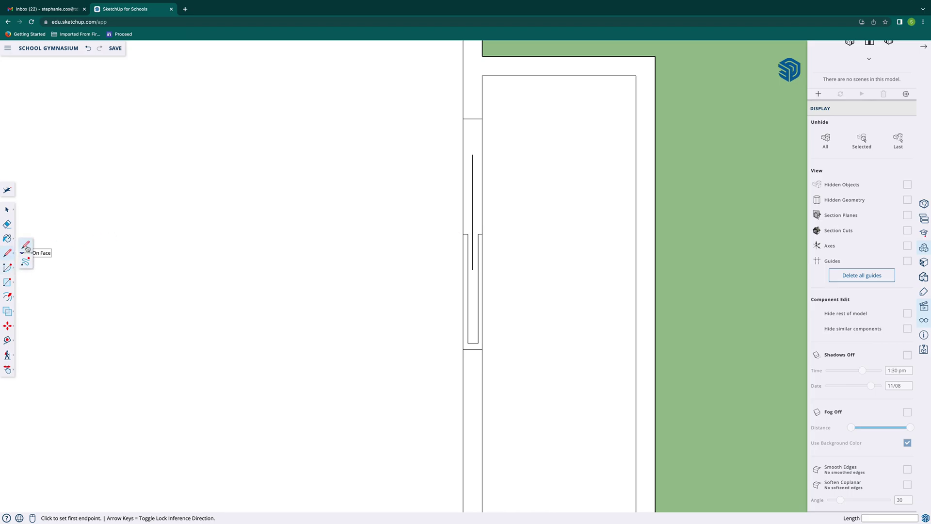
left_click(8, 297)
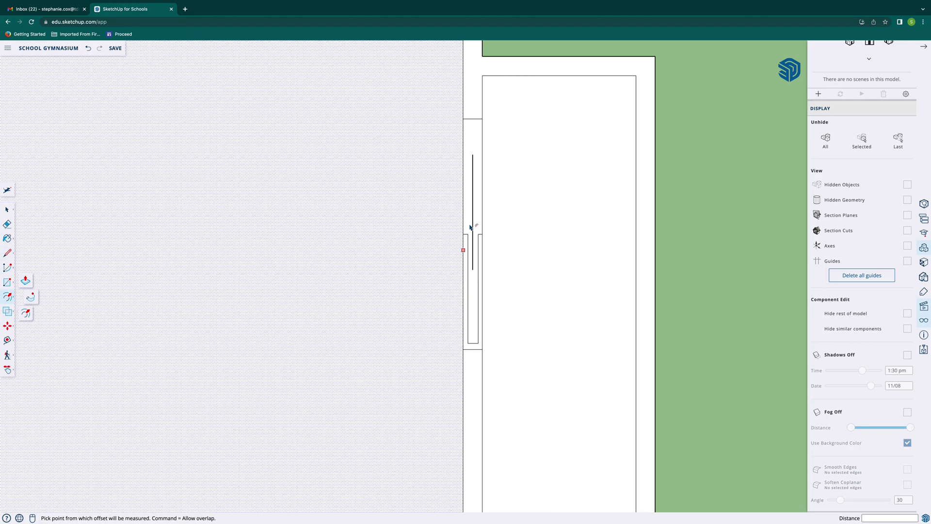
scroll(475, 218, "up", 3)
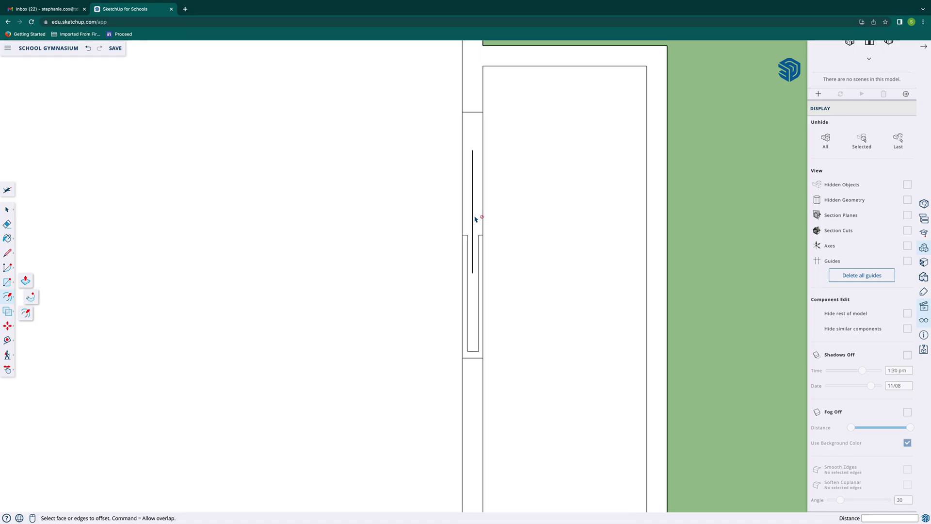
scroll(473, 219, "up", 5)
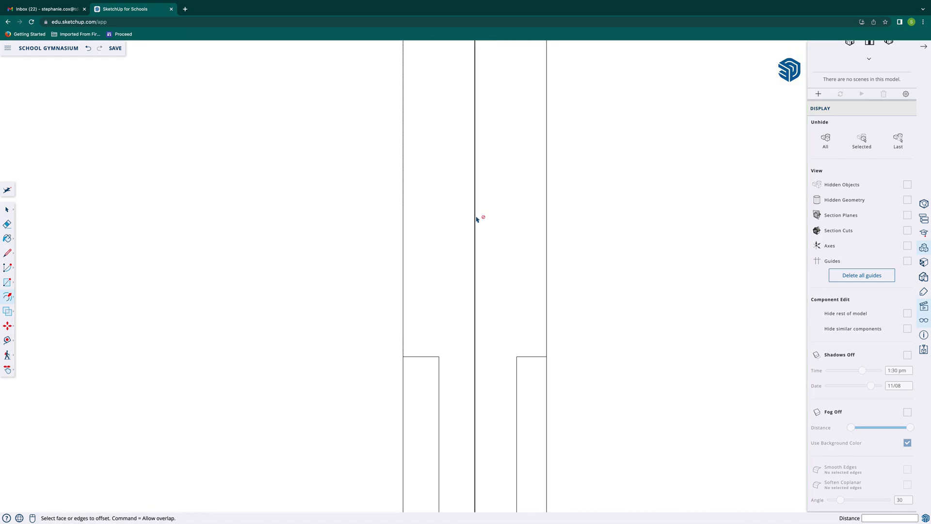
left_click(475, 219)
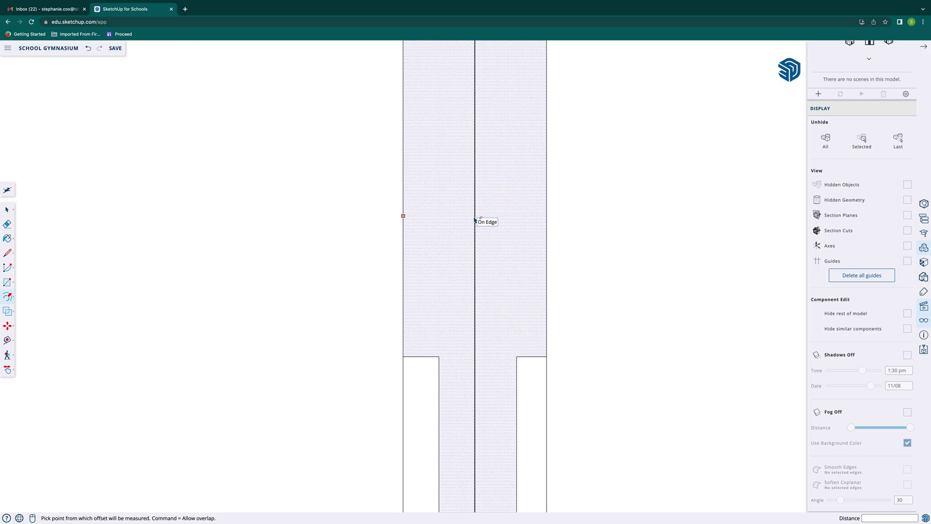
scroll(475, 221, "up", 2)
scroll(475, 220, "down", 6)
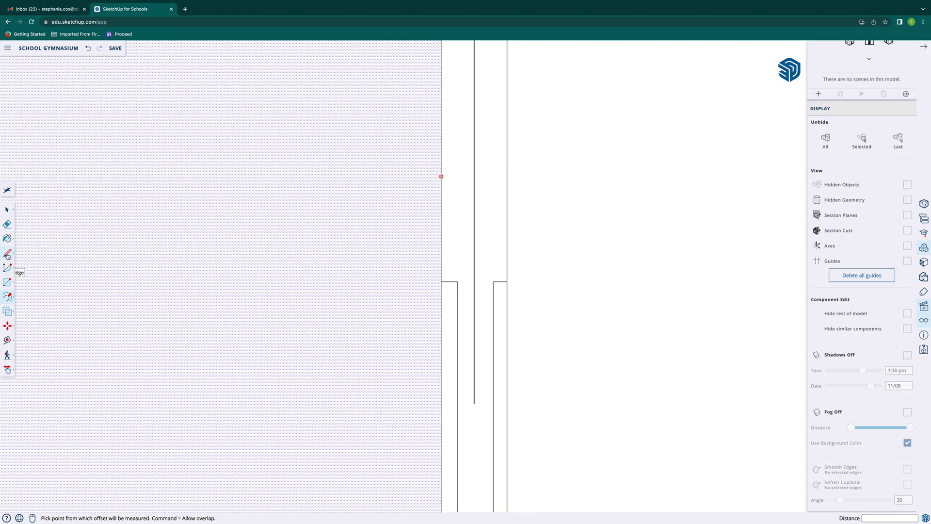
Try a short horizontal line from the sliding door line's lower end and undo it
left_click(7, 254)
left_click(474, 403)
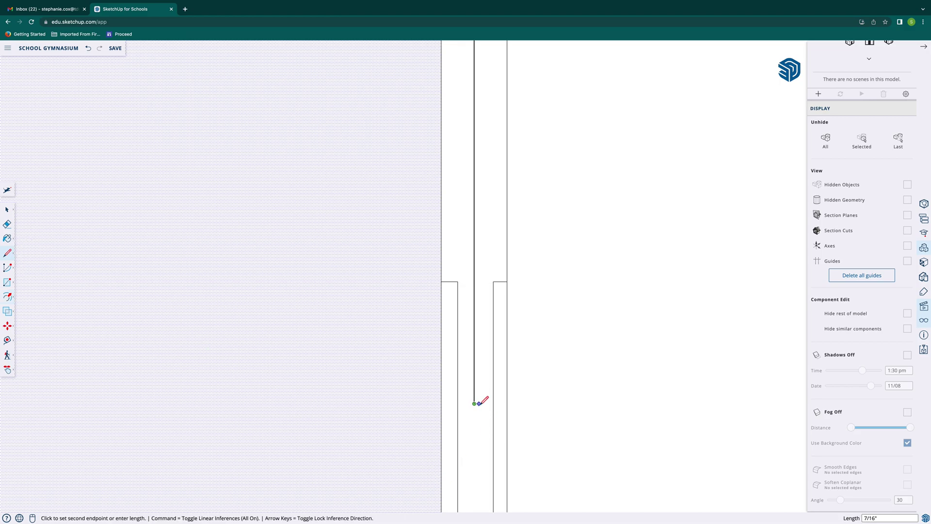
left_click(496, 403)
key("super+z")
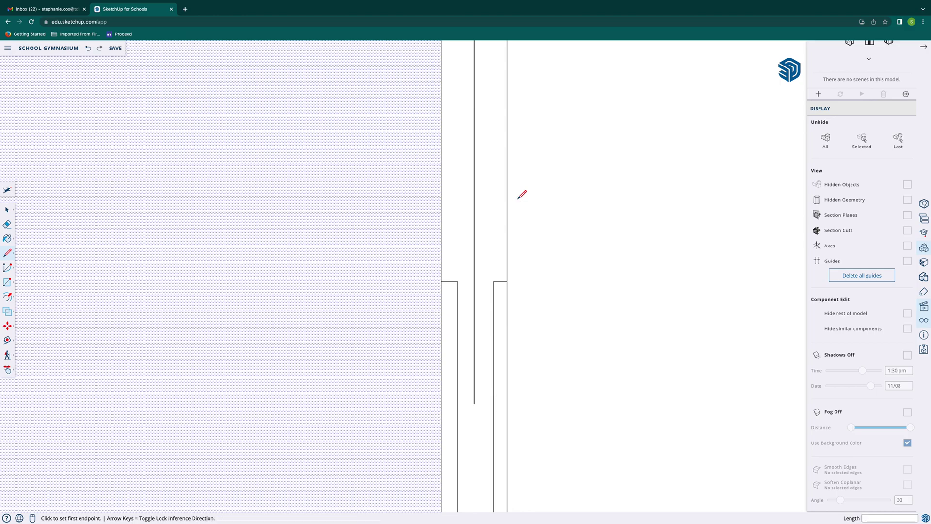
Draw a rectangle projecting outward from the inner line of the new gymnasium's left wall, near its upper end
scroll(521, 196, "down", 5)
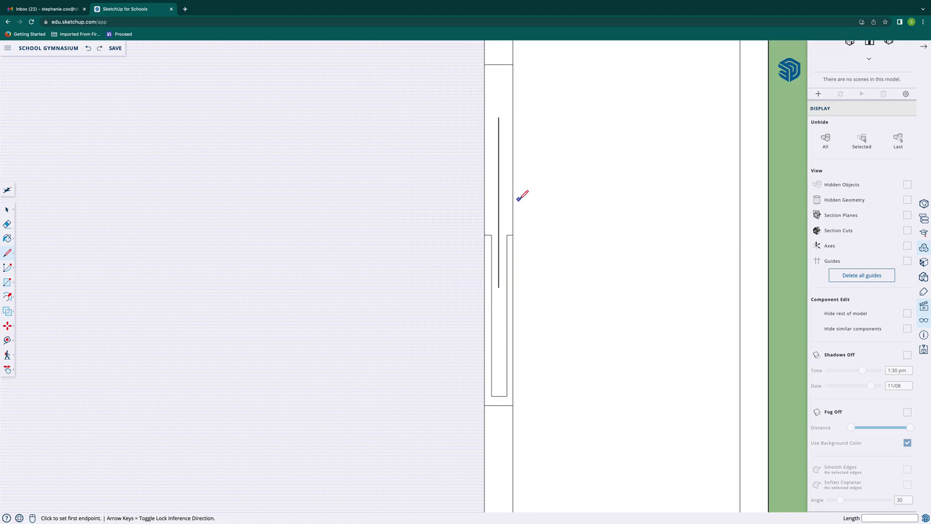
scroll(520, 196, "down", 5)
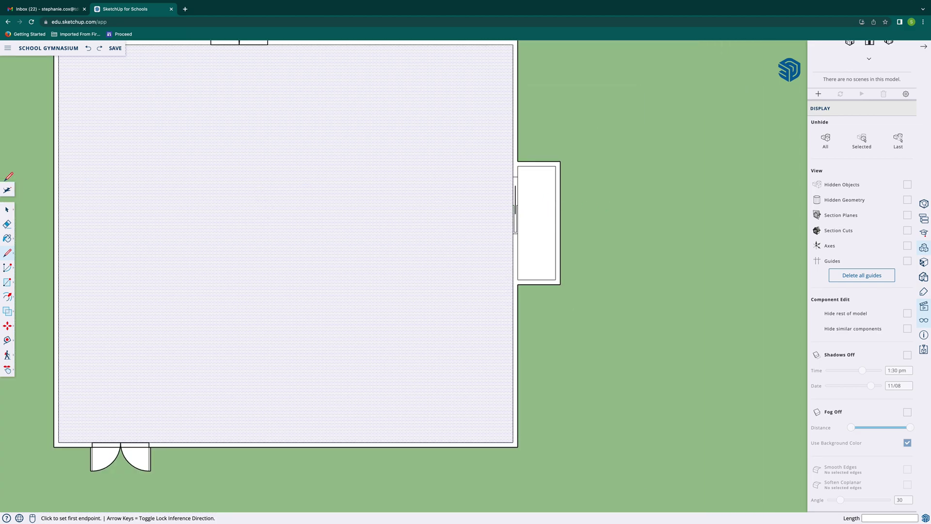
left_click(8, 375)
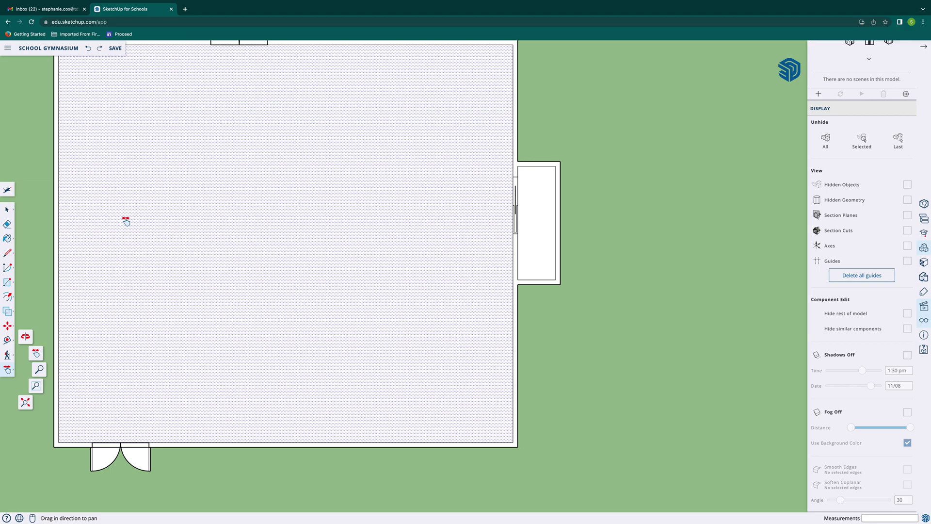
left_click_drag(125, 218, 476, 271)
left_click_drag(458, 216, 427, 228)
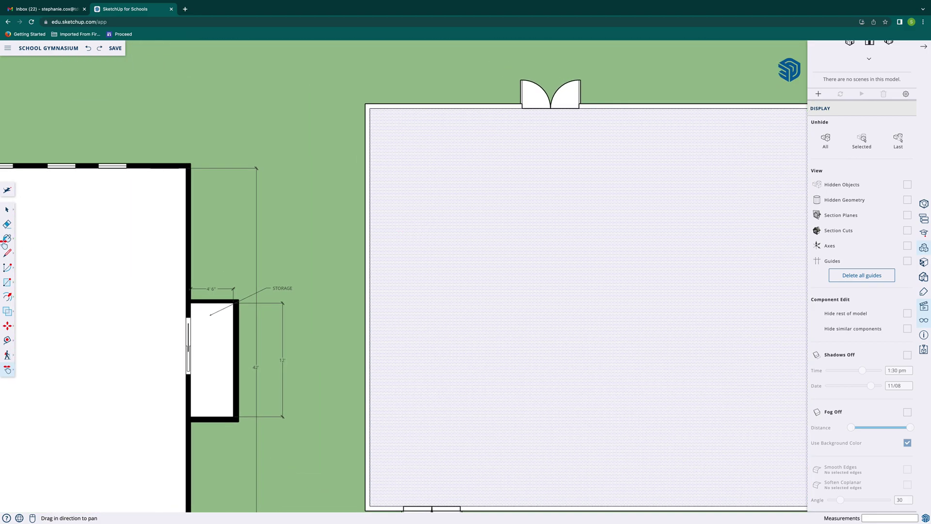
left_click(7, 282)
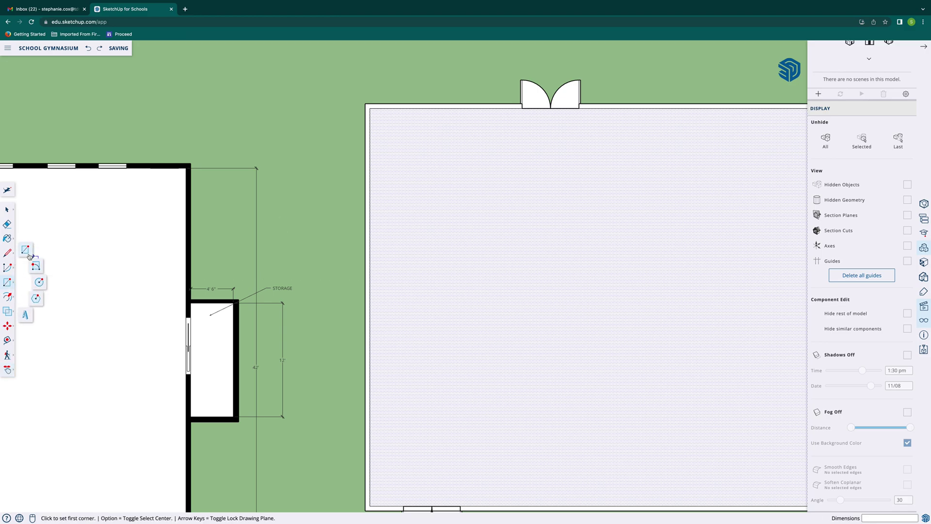
left_click(369, 155)
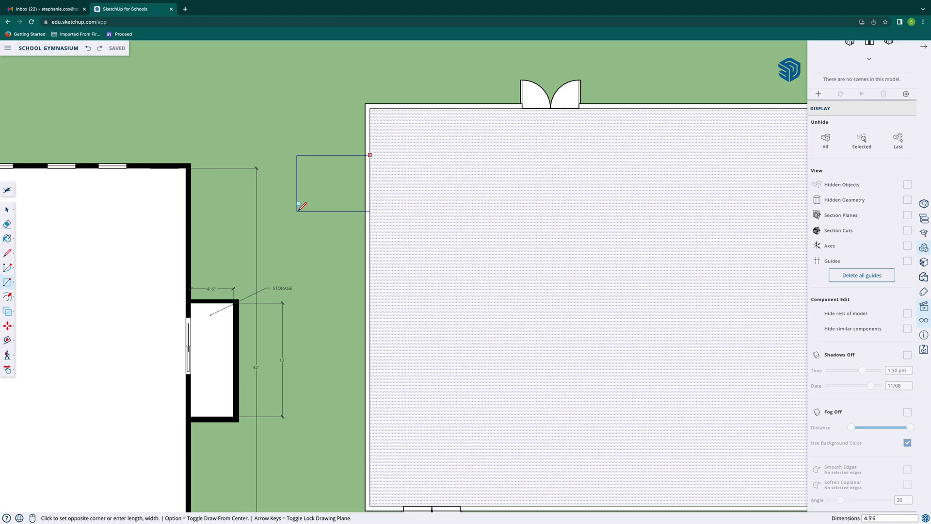
left_click(296, 203)
Try to offset the side room rectangle's outline inward with the Offset tool, then undo each attempt
scroll(303, 201, "down", 1)
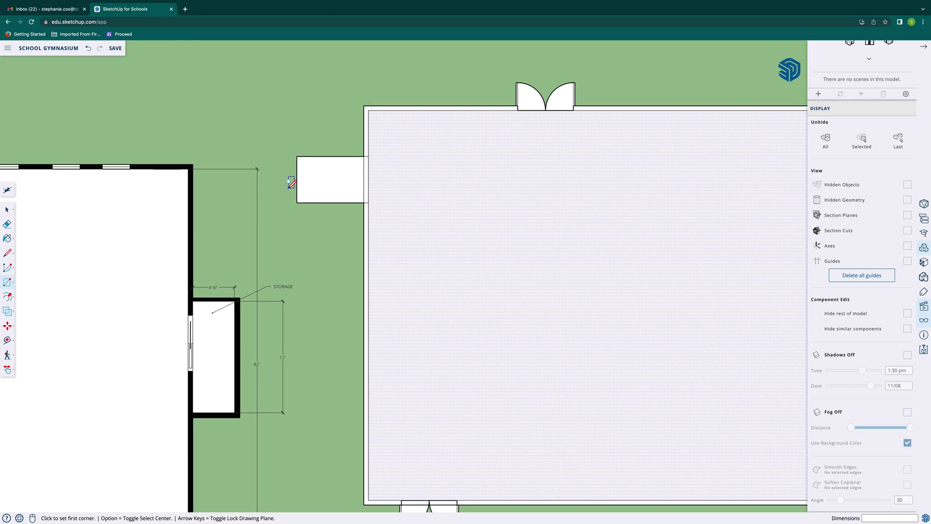
left_click(9, 282)
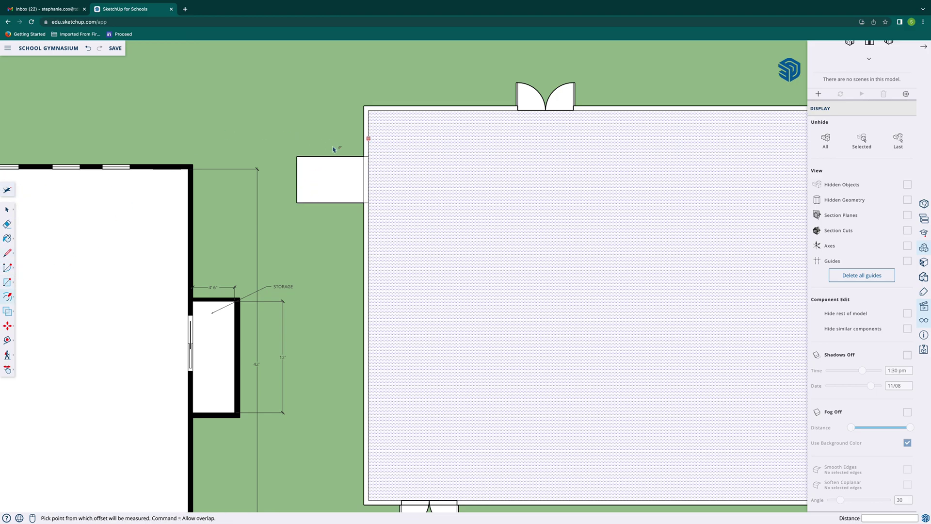
scroll(307, 172, "down", 2)
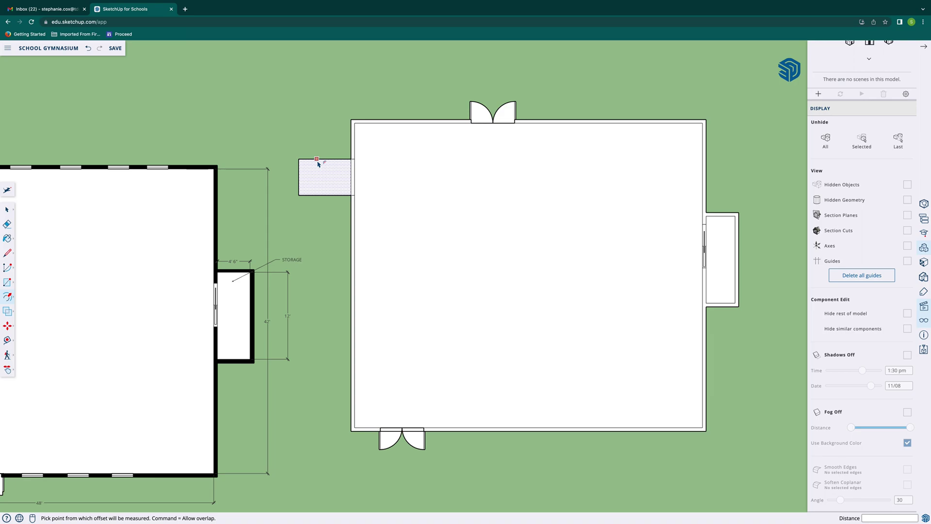
left_click(317, 169)
left_click(317, 151)
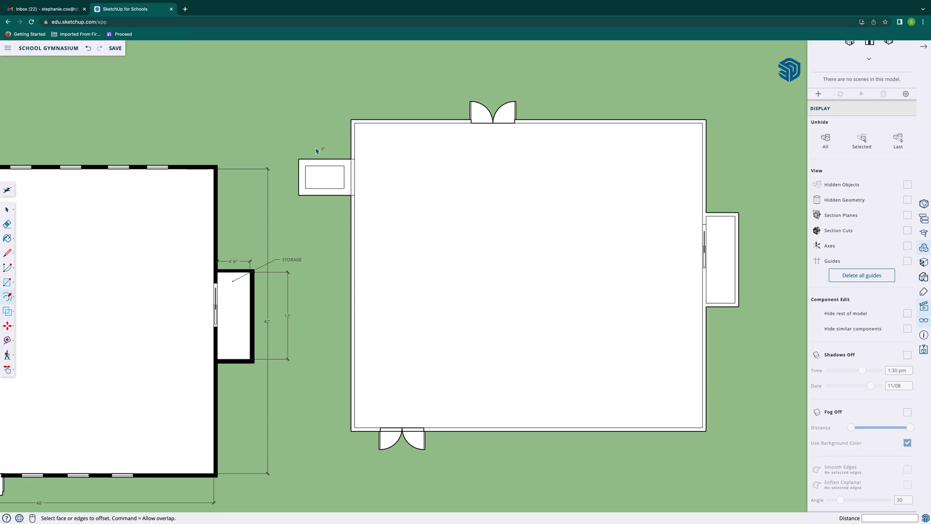
key("super+z")
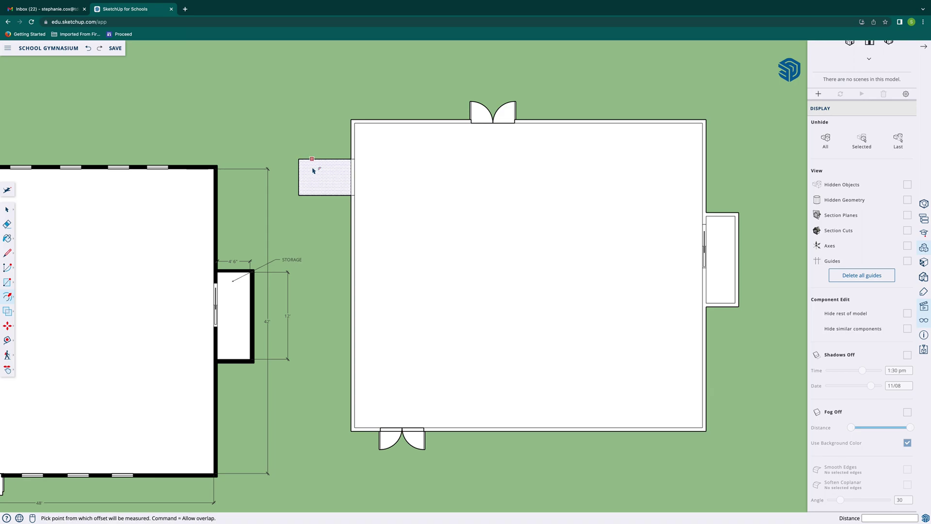
double_click(315, 166)
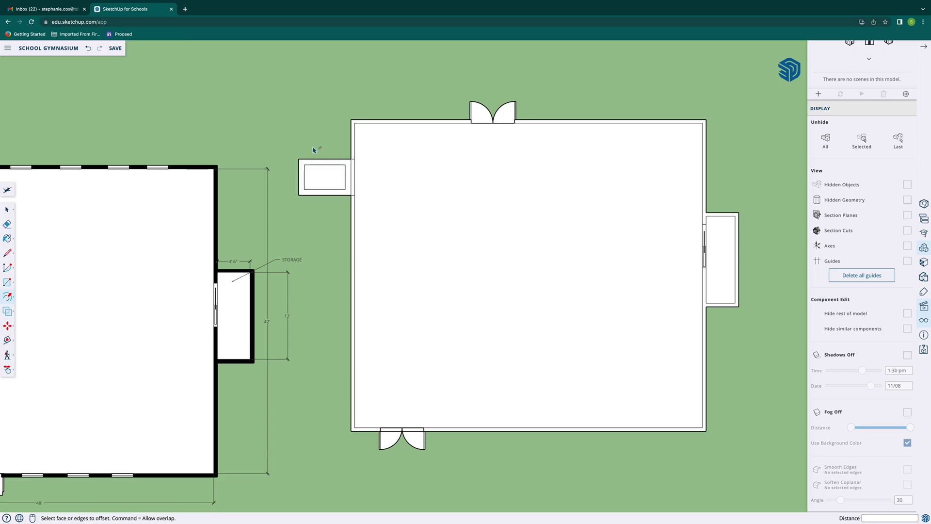
scroll(314, 149, "down", 2)
key("super+z")
Retry the side room's inward offset at several wall thicknesses and undo every result
scroll(315, 151, "down", 2)
scroll(315, 151, "up", 10)
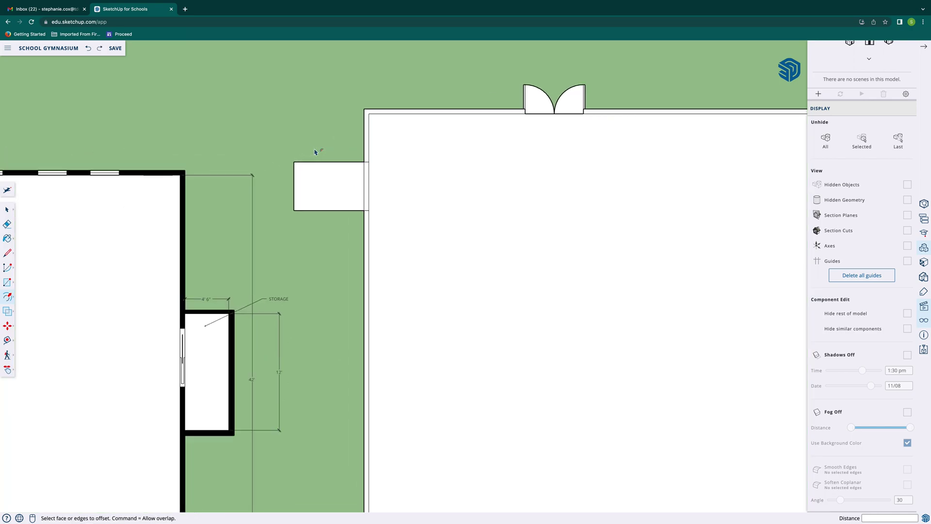
scroll(315, 151, "down", 3)
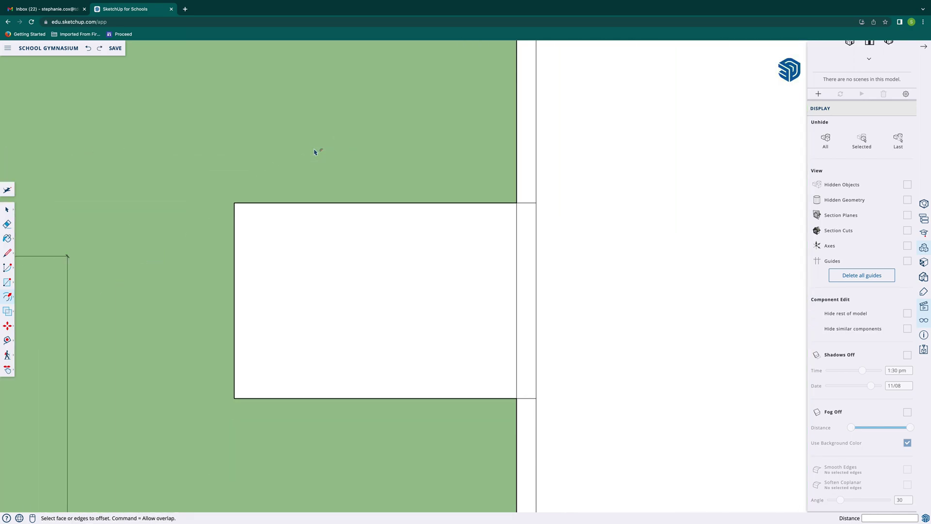
left_click(321, 248)
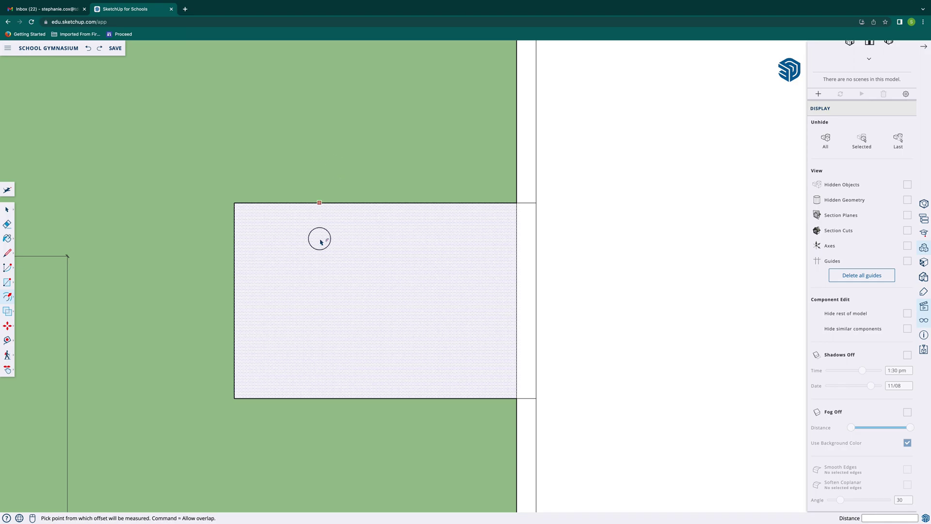
left_click(321, 239)
key("super+z")
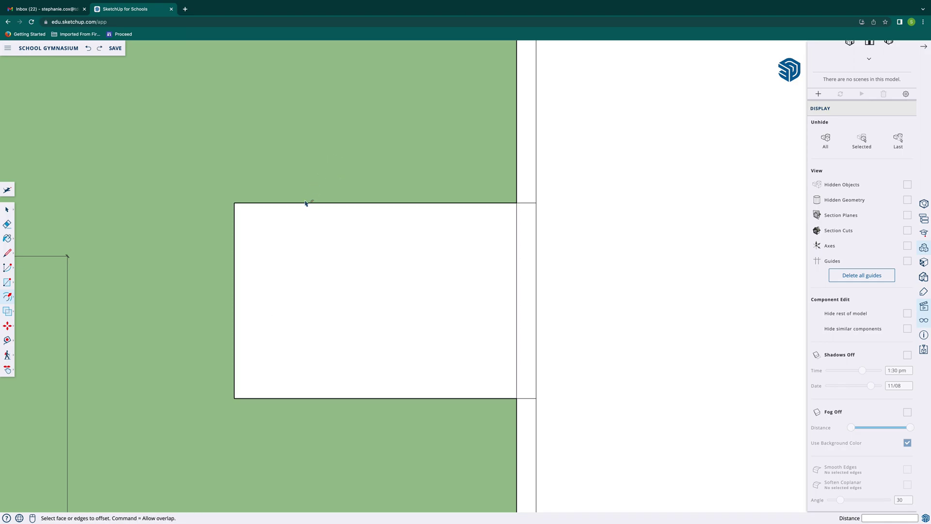
left_click(296, 258)
left_click(296, 258)
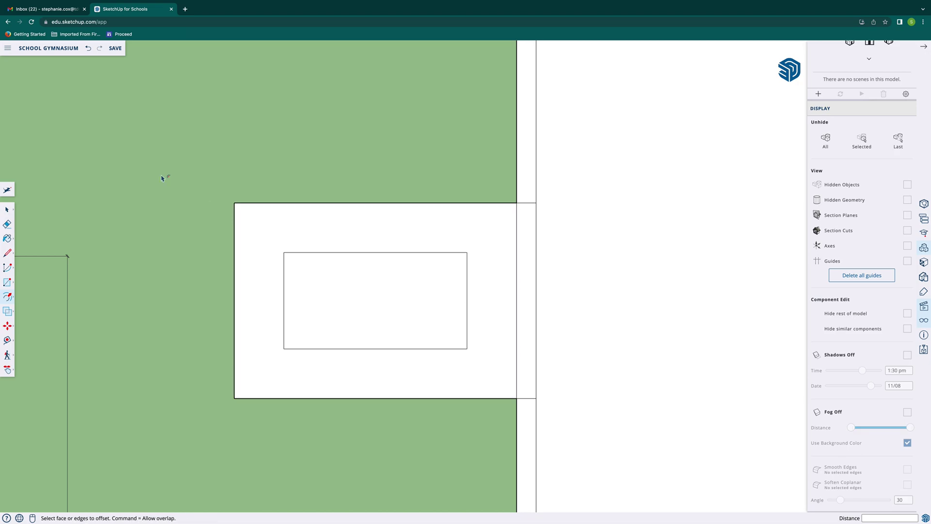
left_click(290, 345)
key("super+z")
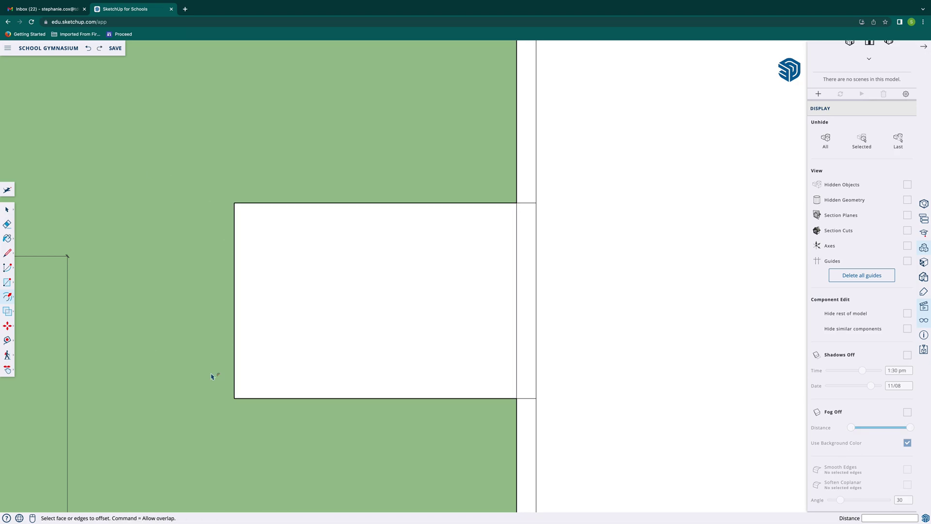
left_click(286, 396)
left_click(285, 395)
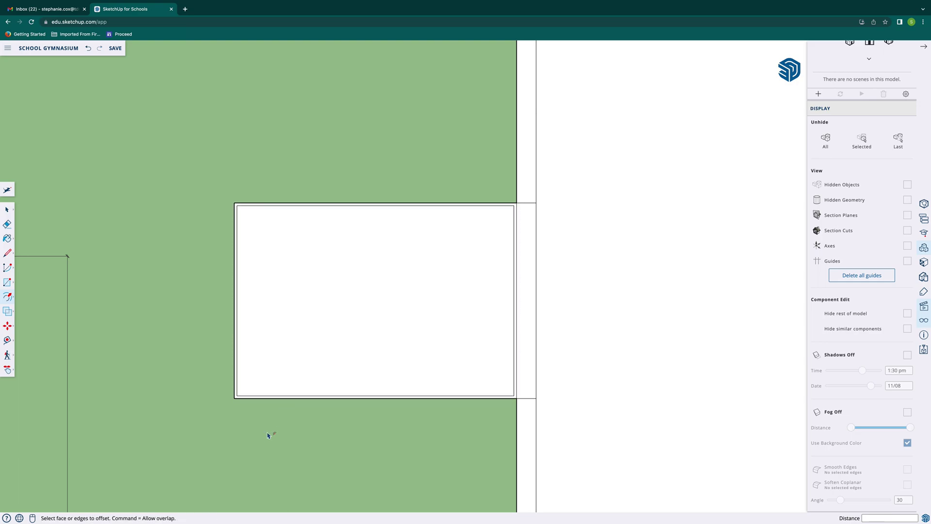
key("super+z")
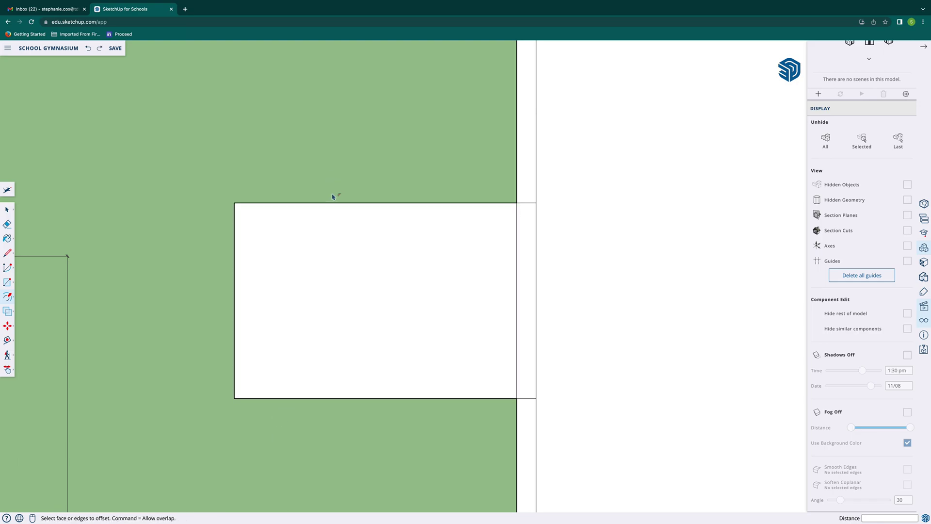
Place guide points along the gymnasium's outer left wall line, .5 above the side room's upper corner and .5' below its lower corner
scroll(388, 226, "down", 1)
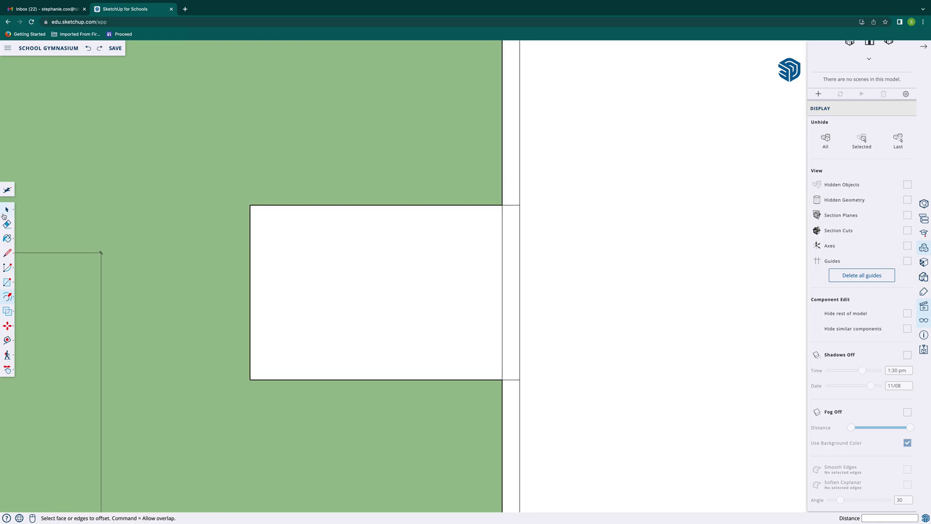
left_click(8, 342)
left_click(503, 204)
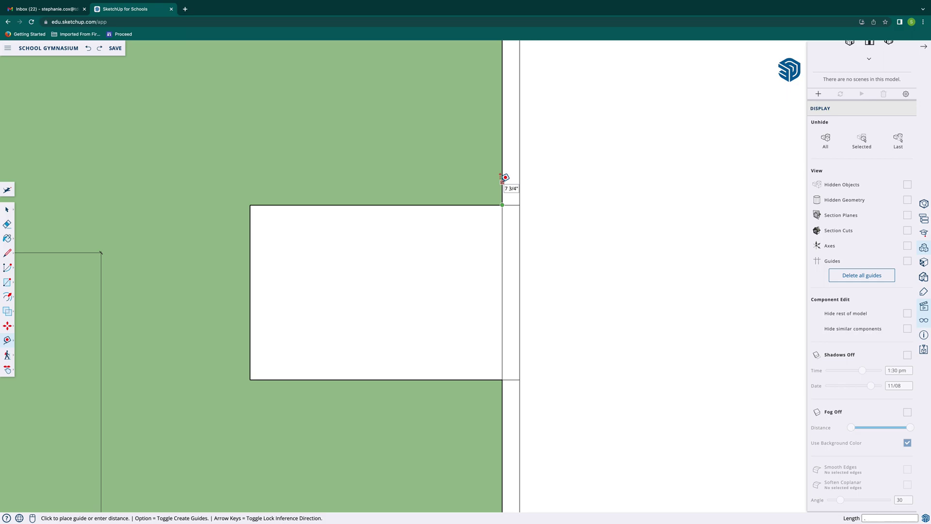
left_click(504, 178)
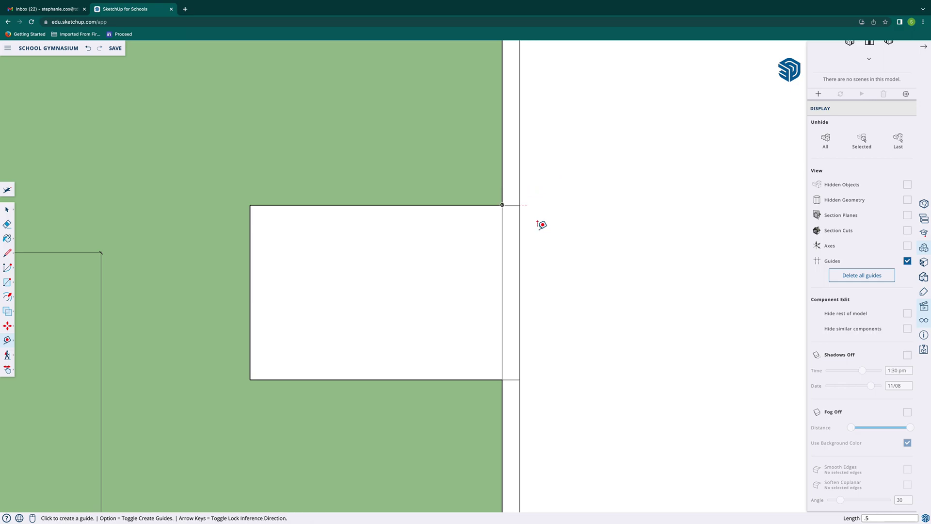
left_click(503, 378)
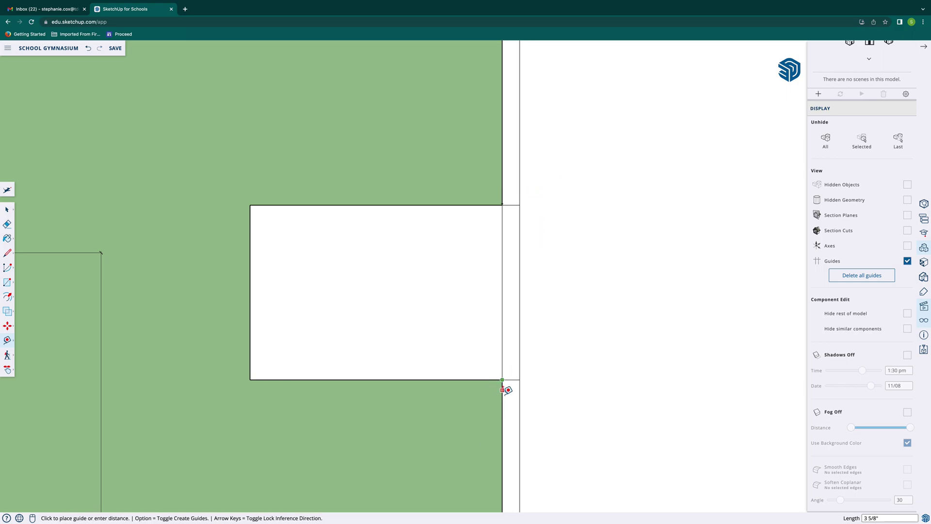
type(".5'")
key("Return")
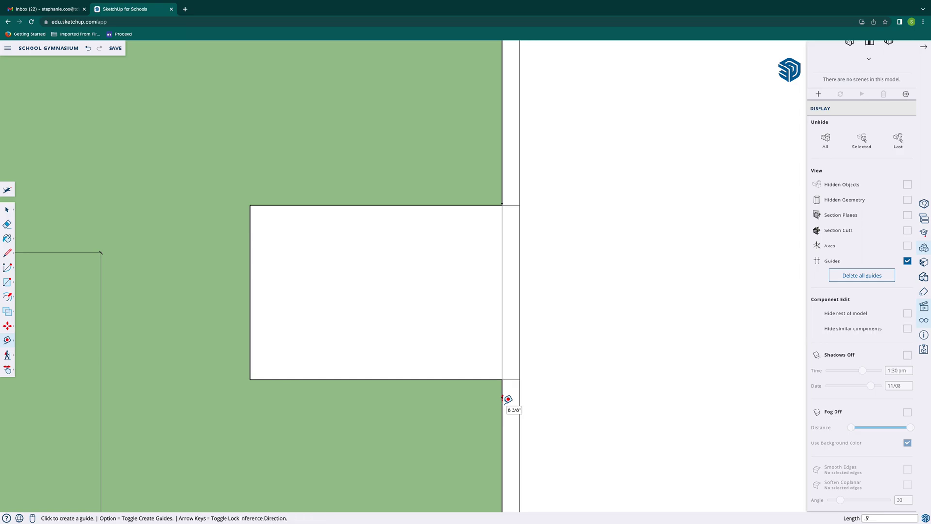
Place a guide point .5' above the side room's upper wall corner and a parallel guide line .5' outside its left edge
left_click(502, 203)
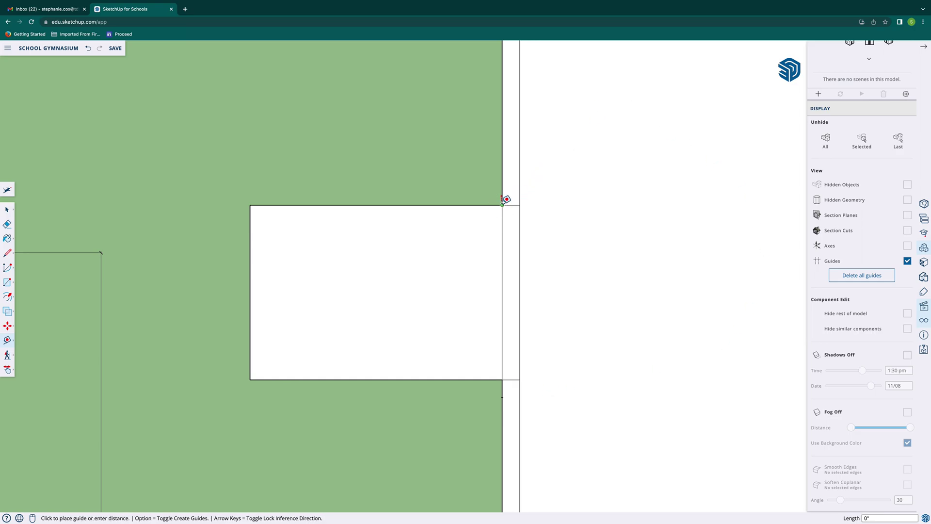
type(".5'")
key("Return")
left_click(250, 292)
left_click(235, 289)
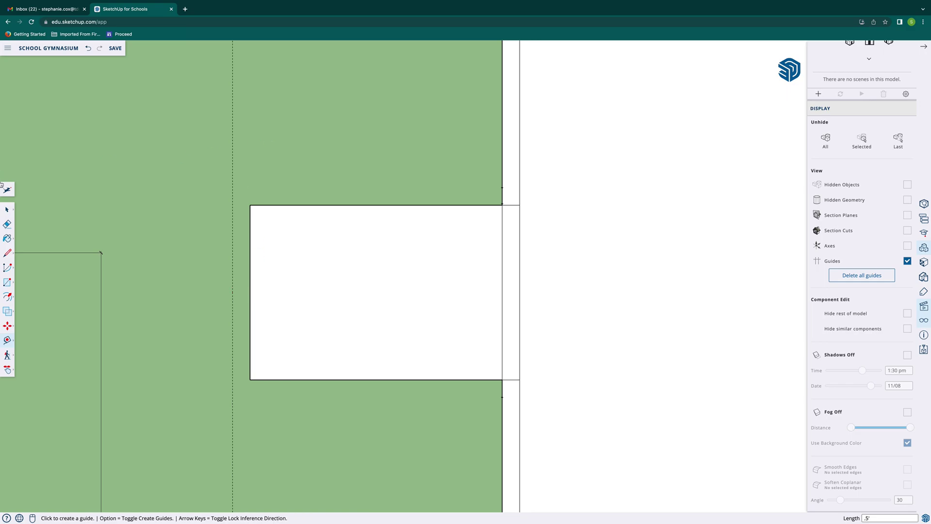
Draw the side room's outer wall outline with three connected lines through the guide points and the guide line
left_click(7, 252)
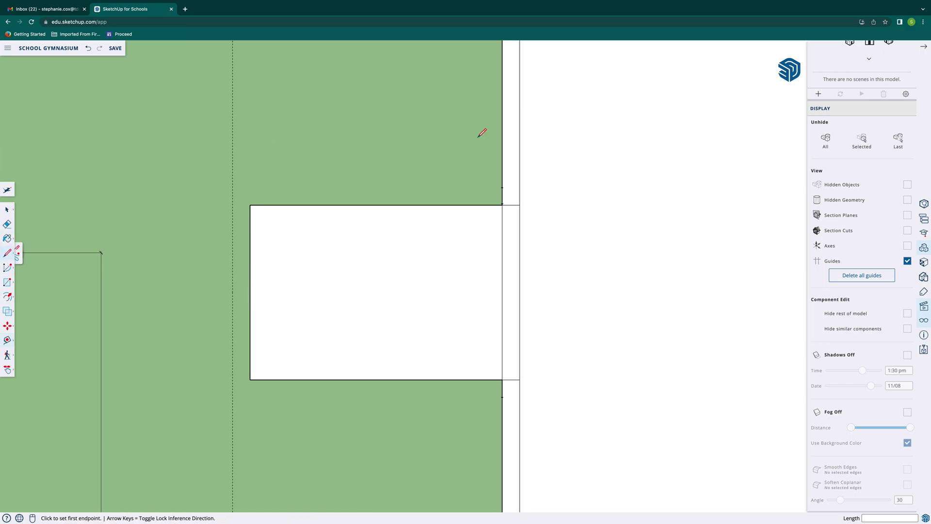
left_click(503, 187)
left_click(233, 187)
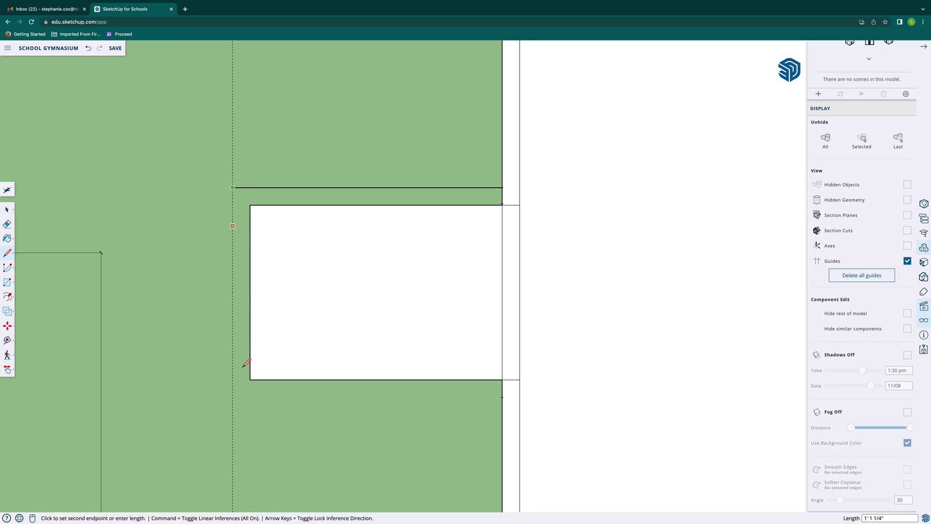
left_click(233, 398)
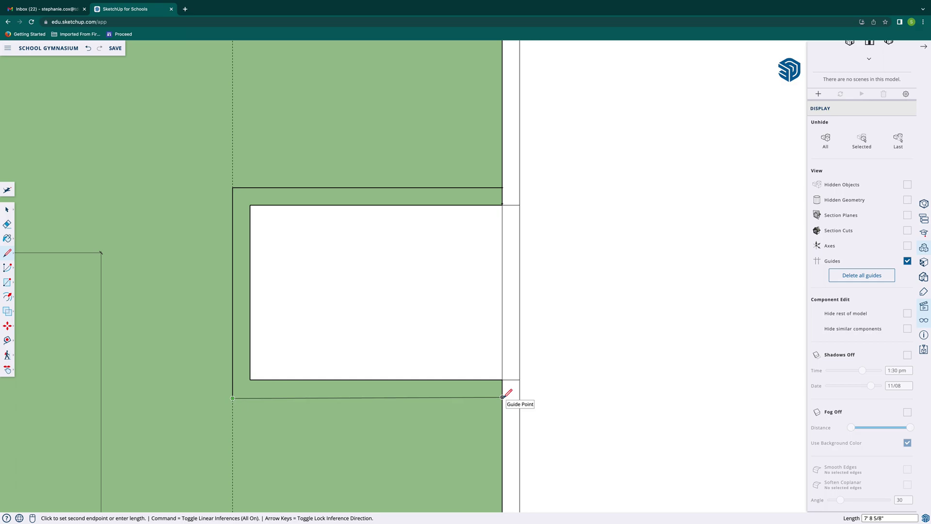
left_click(502, 396)
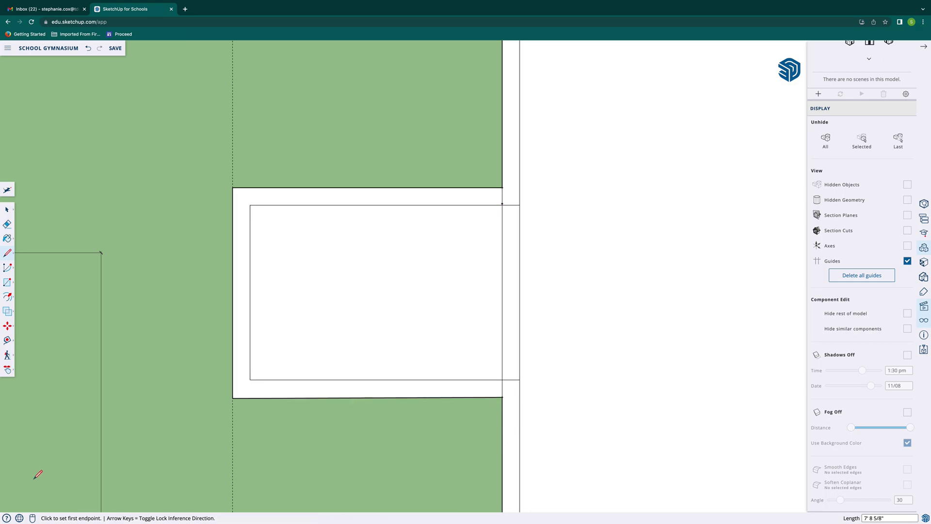
Draw a slanted 3' door line from the upper part of the side room's shared wall into the gymnasium
left_click(9, 257)
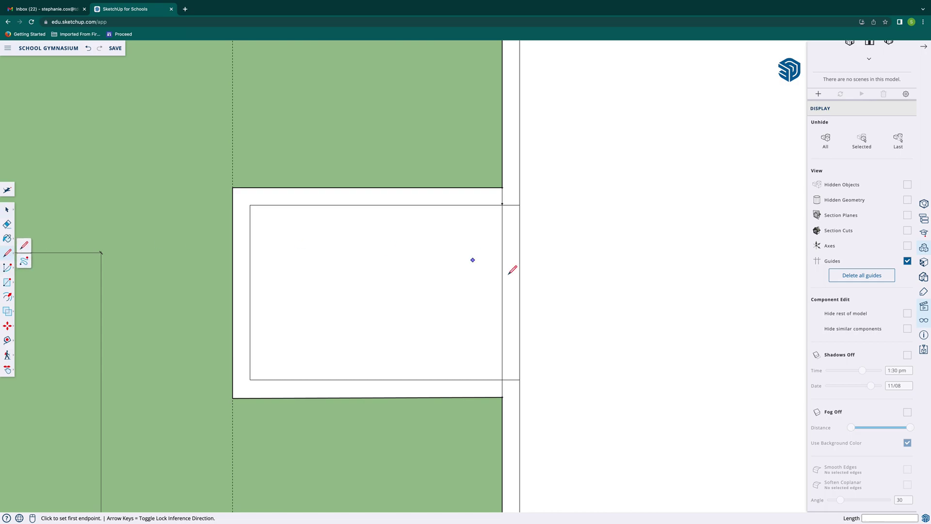
left_click(503, 248)
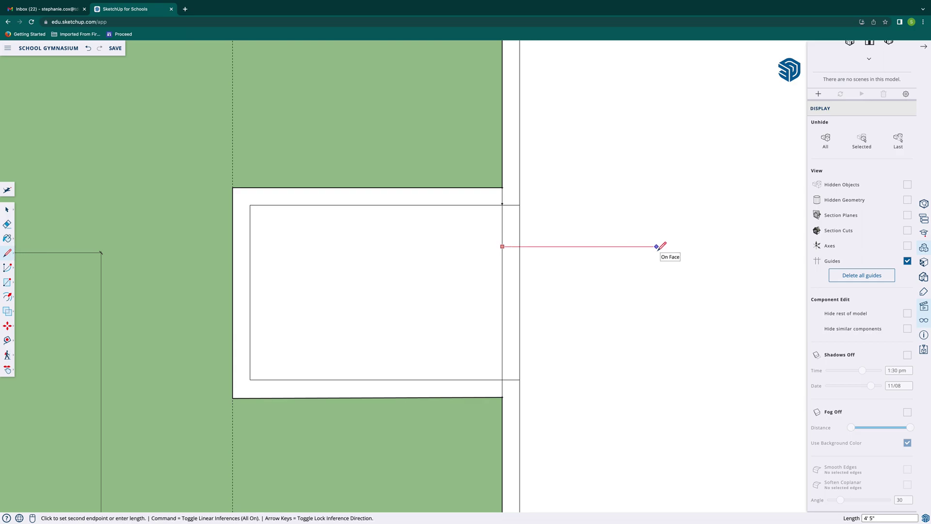
key("Return")
key("Escape")
left_click(502, 230)
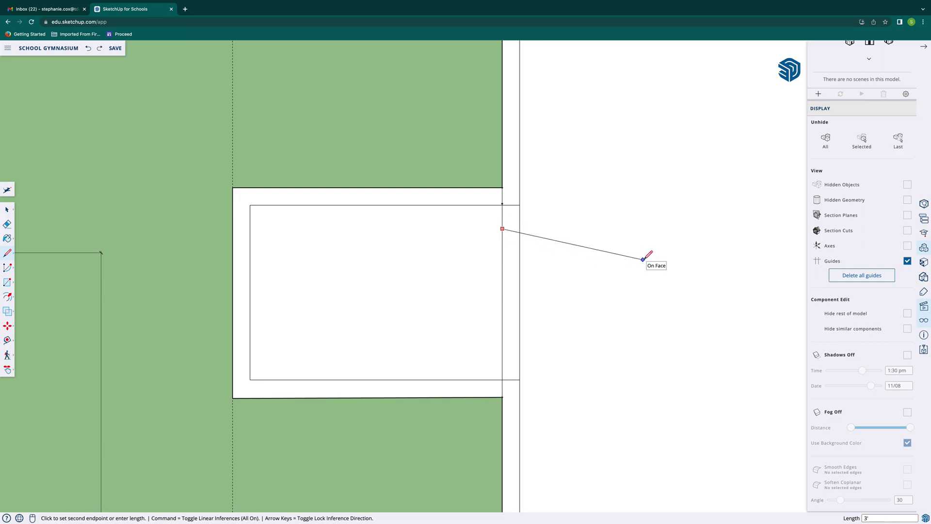
left_click(604, 252)
Try a door swing arc centred on the hinge end of the slanted door line, then undo it
left_click(7, 268)
left_click(503, 229)
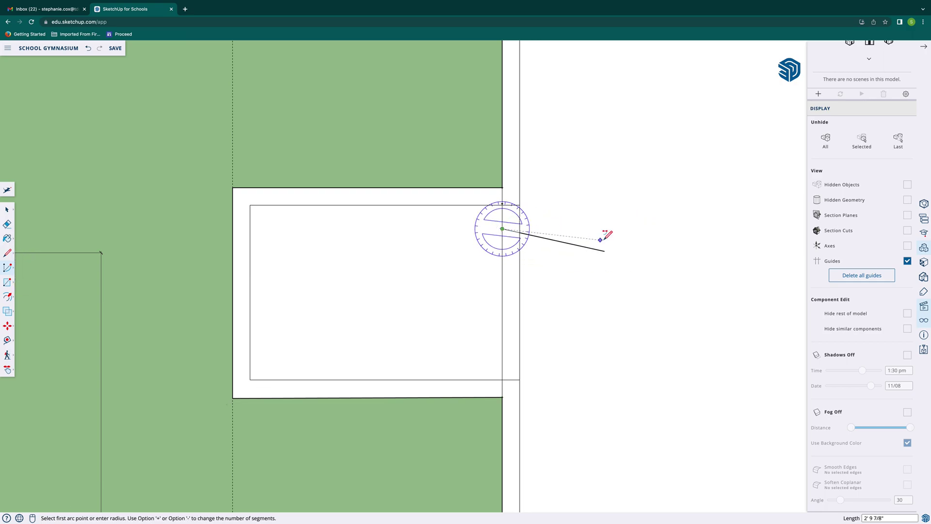
left_click(605, 252)
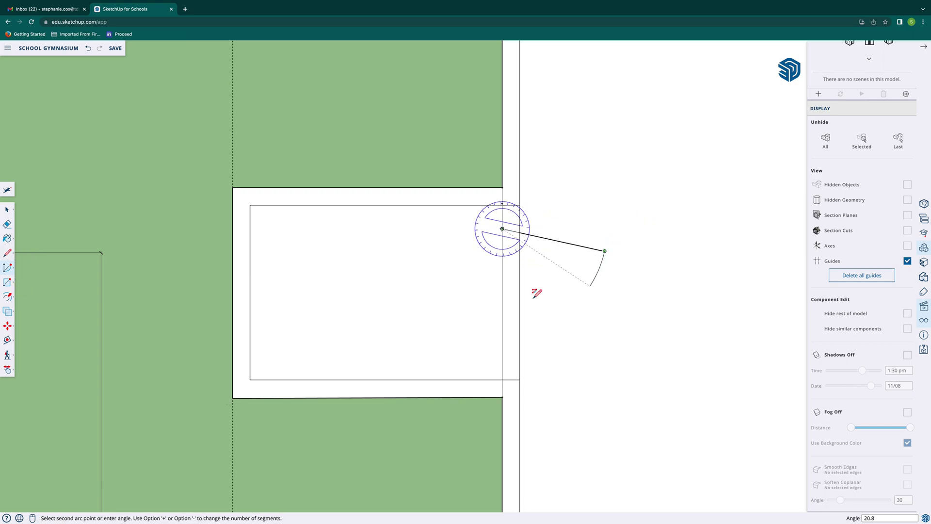
left_click(503, 313)
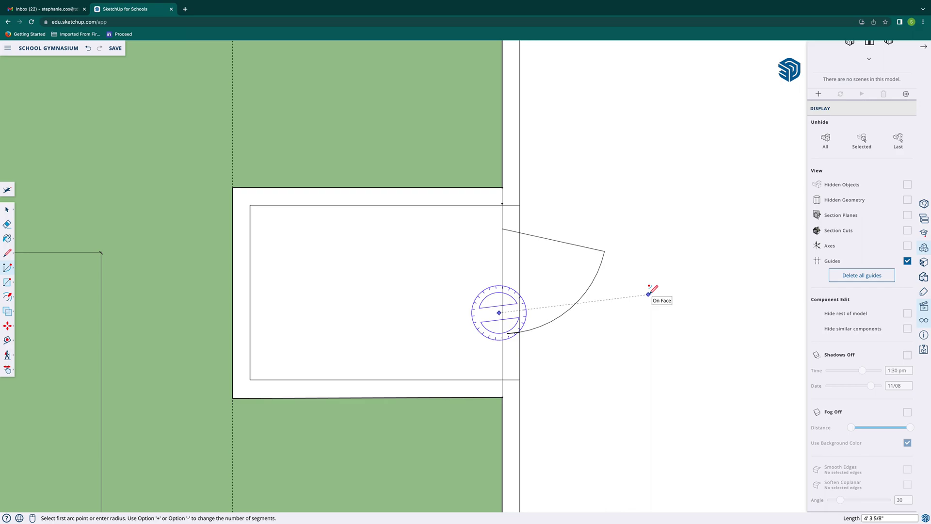
key("super+z")
Draw the door swing arc around the hinge end, from the door line's tip to the shared wall's outer line
left_click(502, 229)
left_click(604, 250)
left_click(504, 334)
left_click(503, 335)
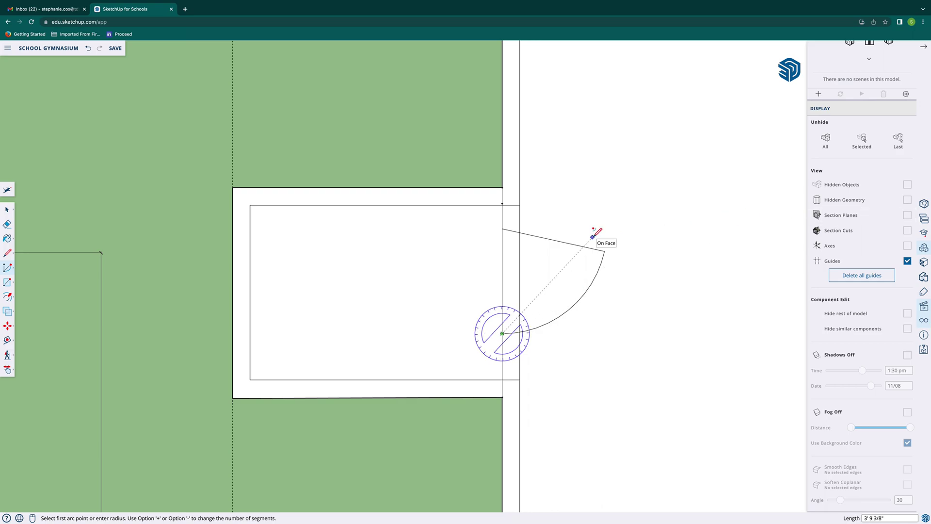
key("Escape")
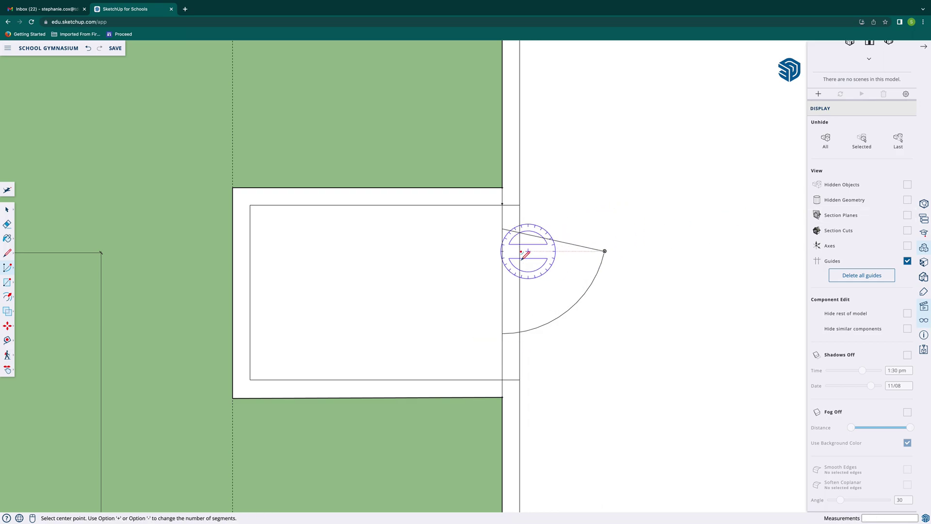
Try to draw a second door line from the shared wall parallel to the slanted door line, then undo it
key("l")
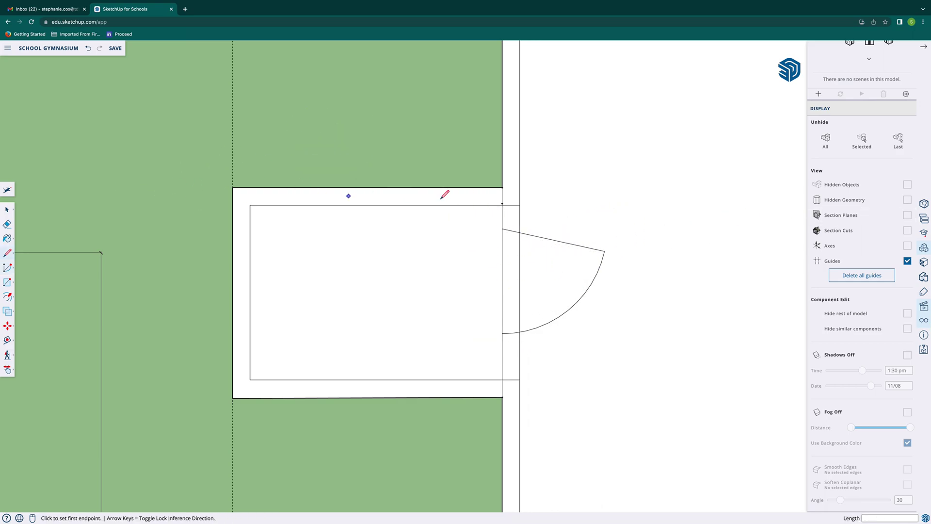
left_click(503, 229)
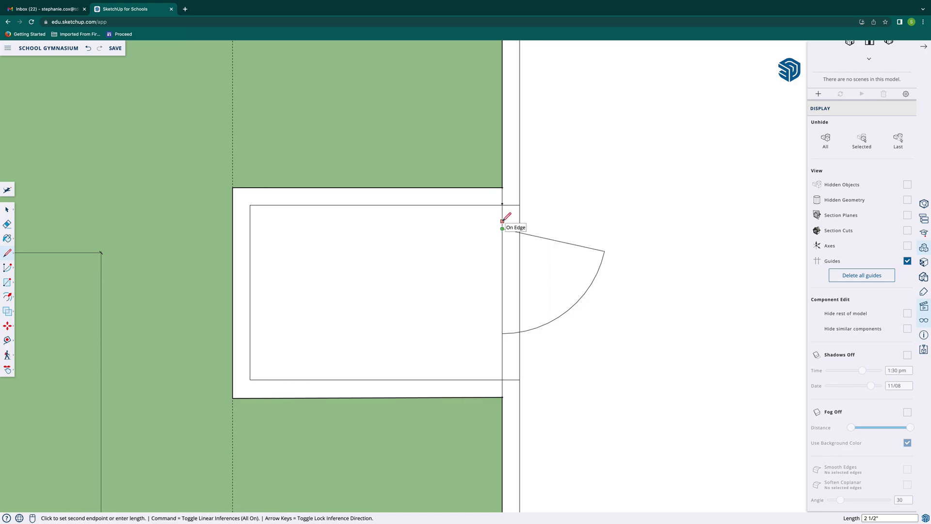
key("Escape")
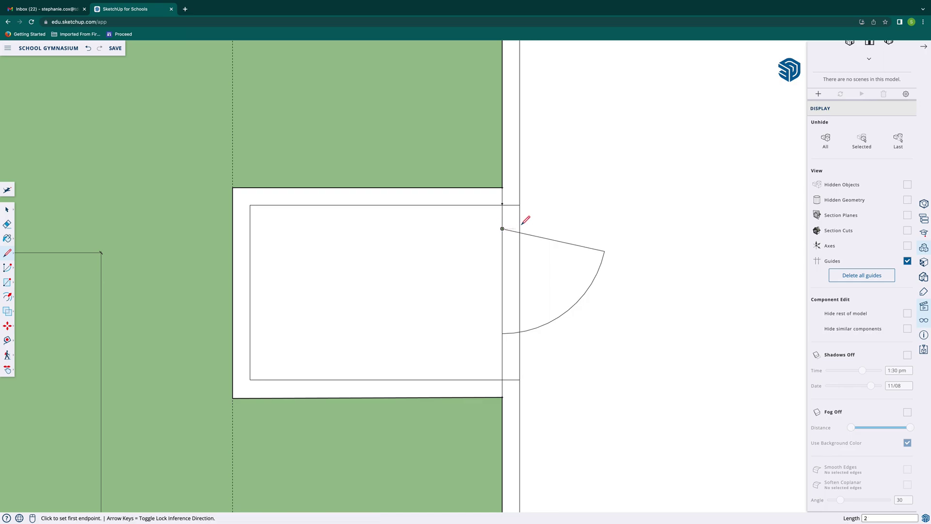
scroll(507, 226, "down", 2)
scroll(502, 224, "up", 6)
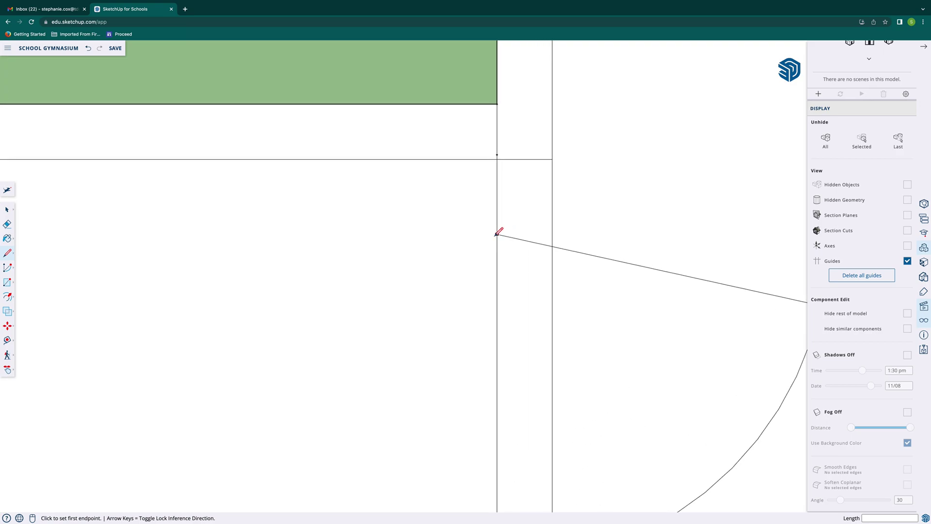
left_click(497, 226)
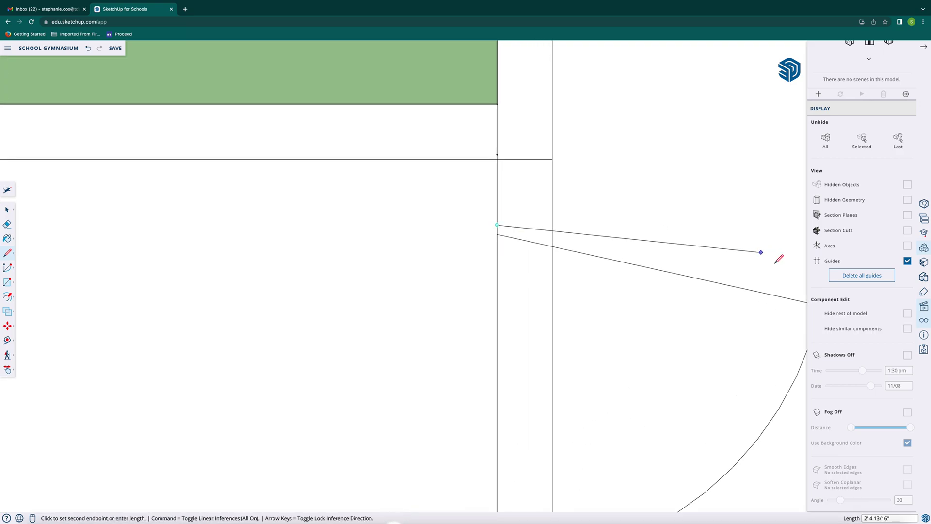
scroll(805, 292, "down", 3)
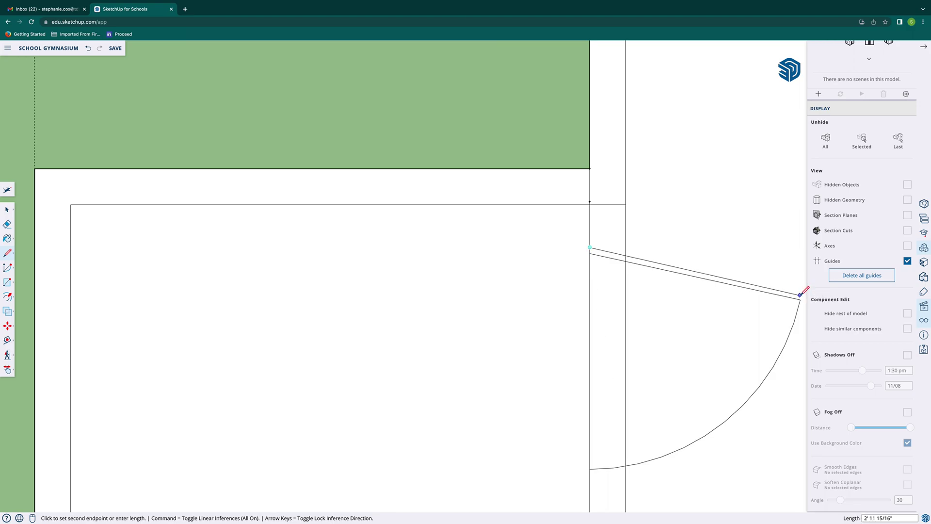
scroll(803, 295, "down", 3)
scroll(805, 290, "up", 5)
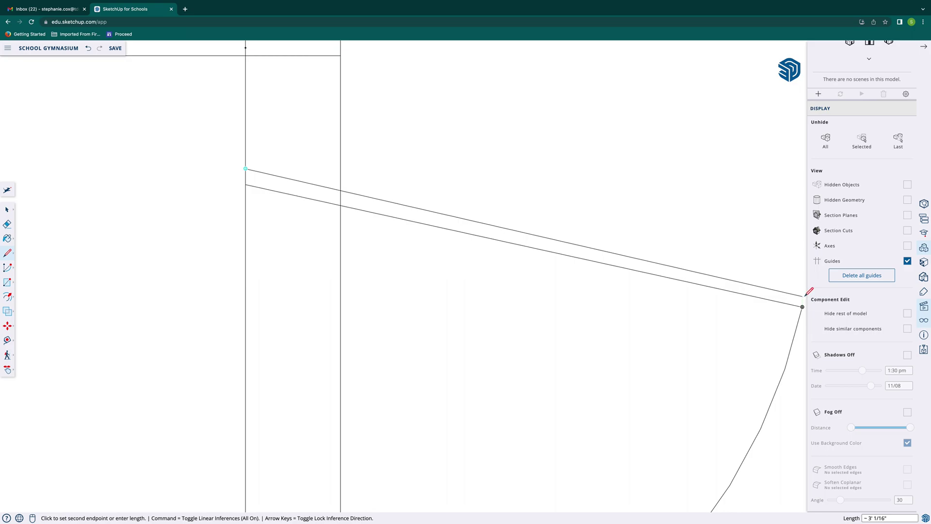
left_click(803, 295)
left_click(803, 306)
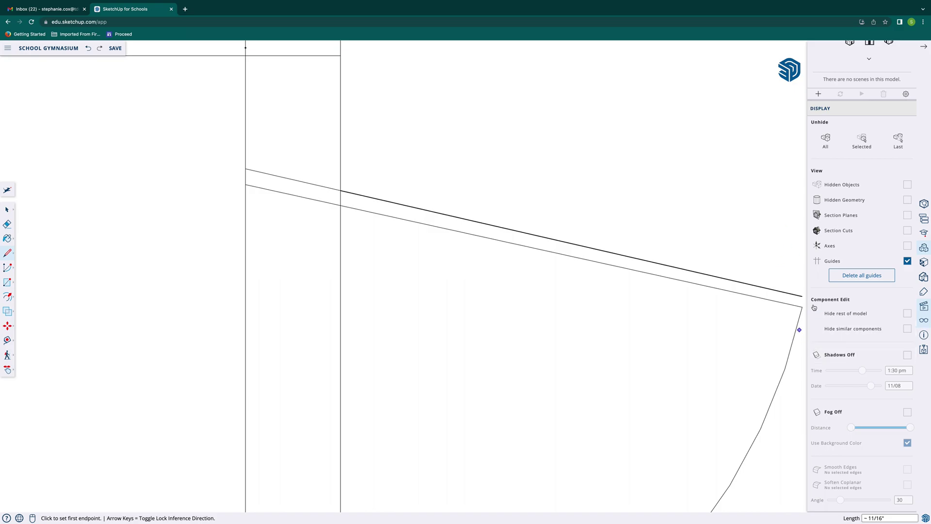
key("ctrl+z")
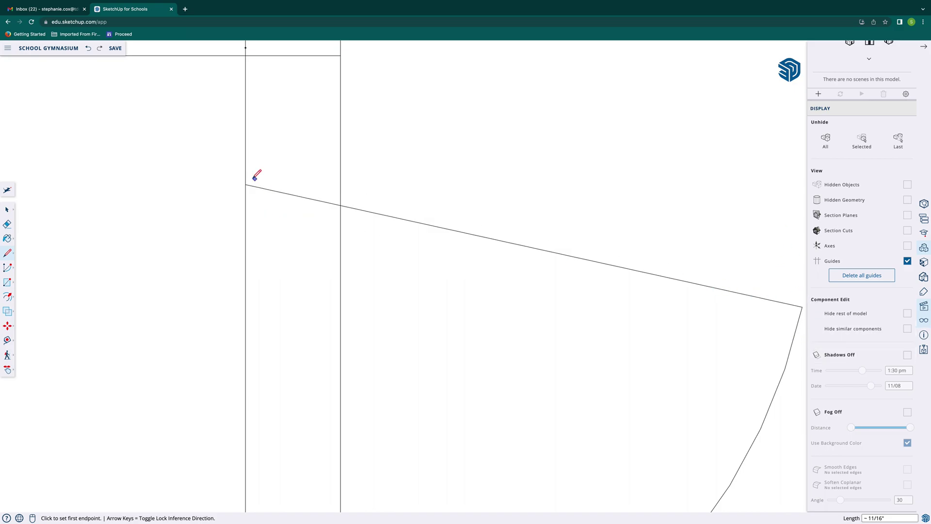
Give the side room's door thickness with an end line about 1" long at its tip and a parallel line back to the shared wall
left_click(245, 184)
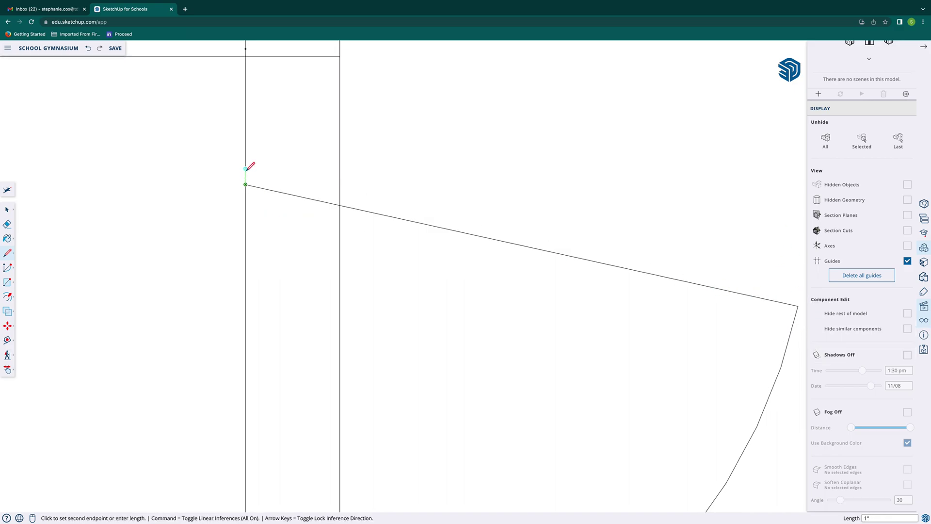
key("Escape")
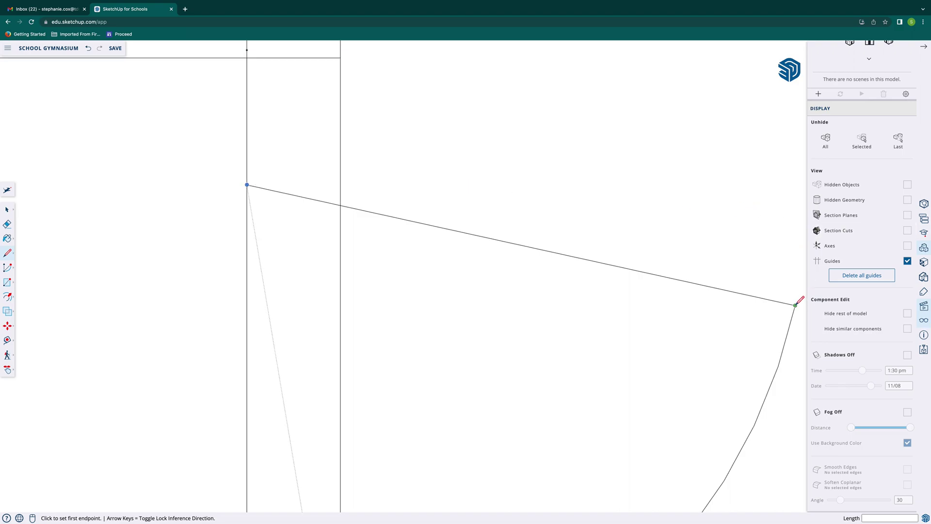
left_click(795, 305)
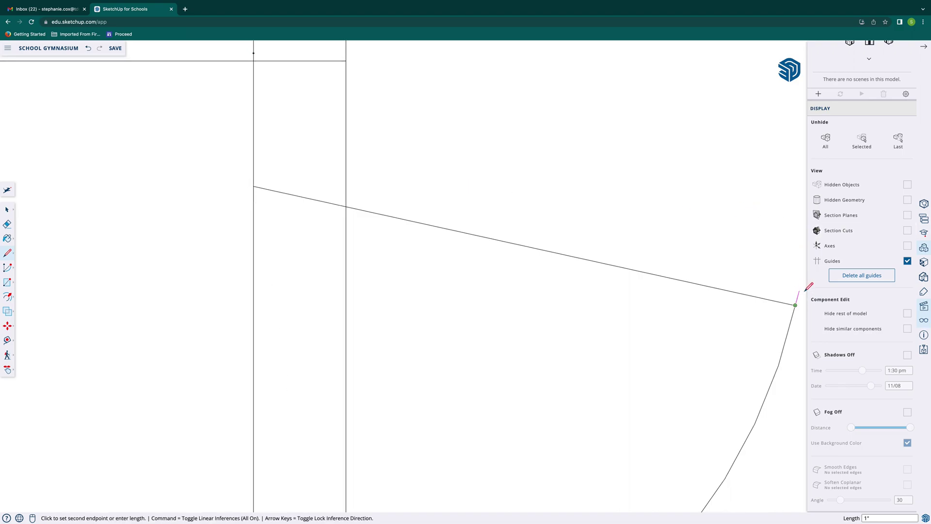
left_click(799, 291)
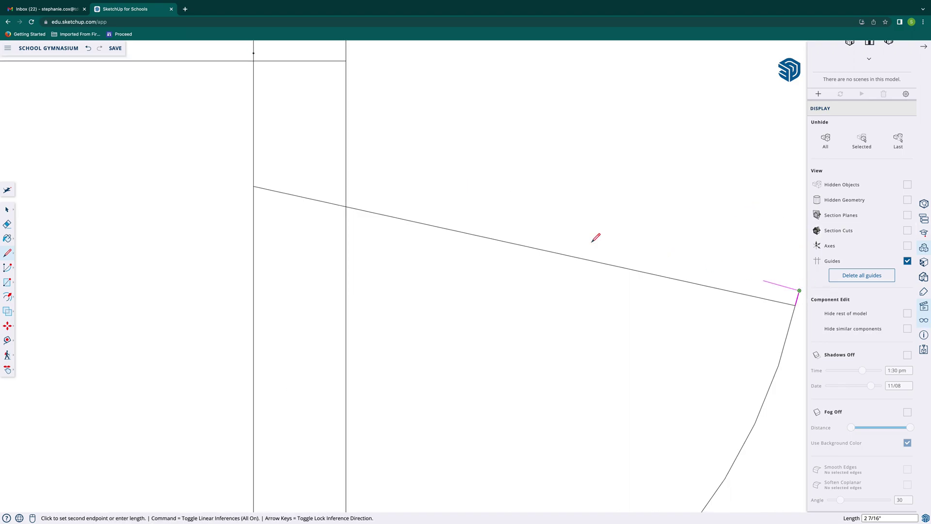
left_click(253, 171)
scroll(428, 187, "down", 10)
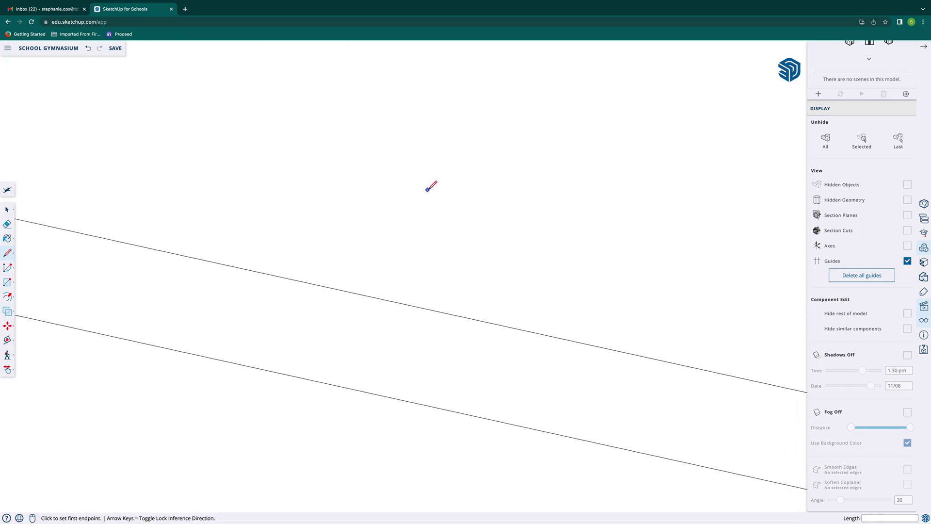
scroll(428, 187, "down", 3)
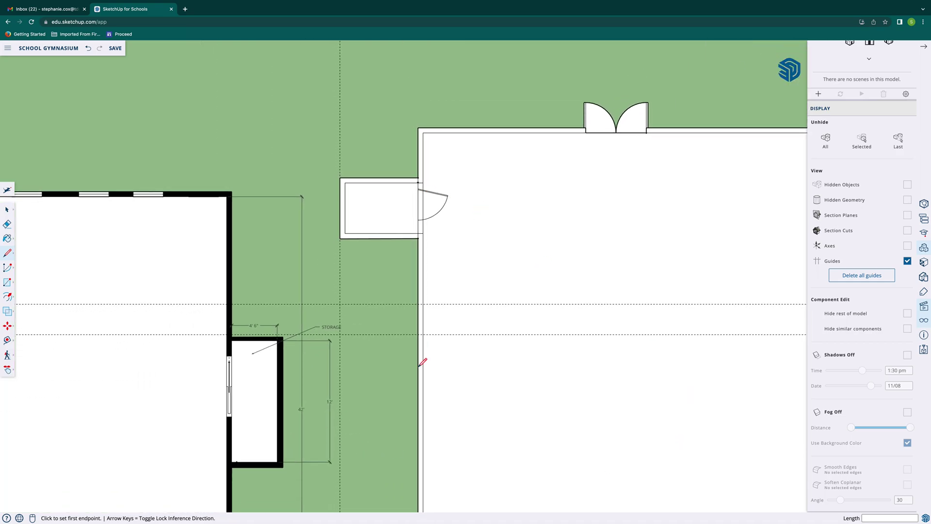
Try to erase the extra wall lines where the side room meets the gymnasium, then undo the erasure
key("e")
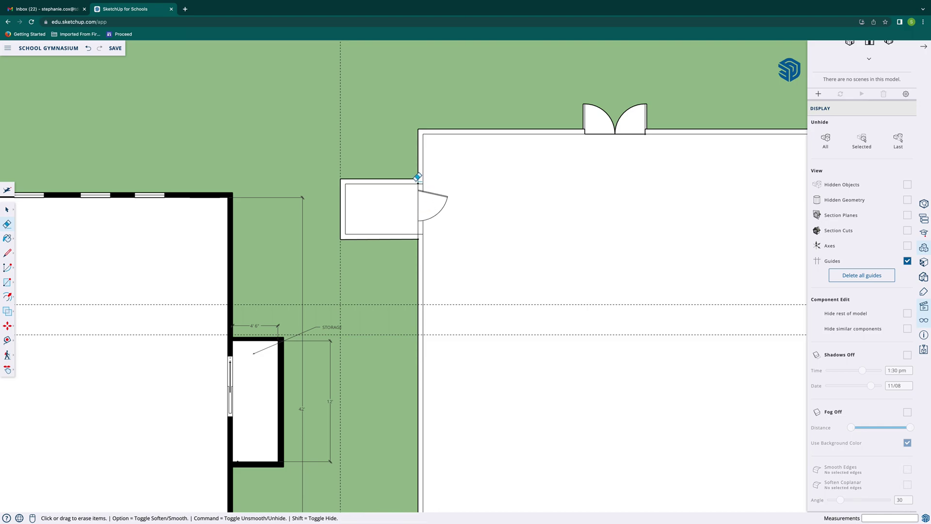
left_click_drag(419, 232, 423, 233)
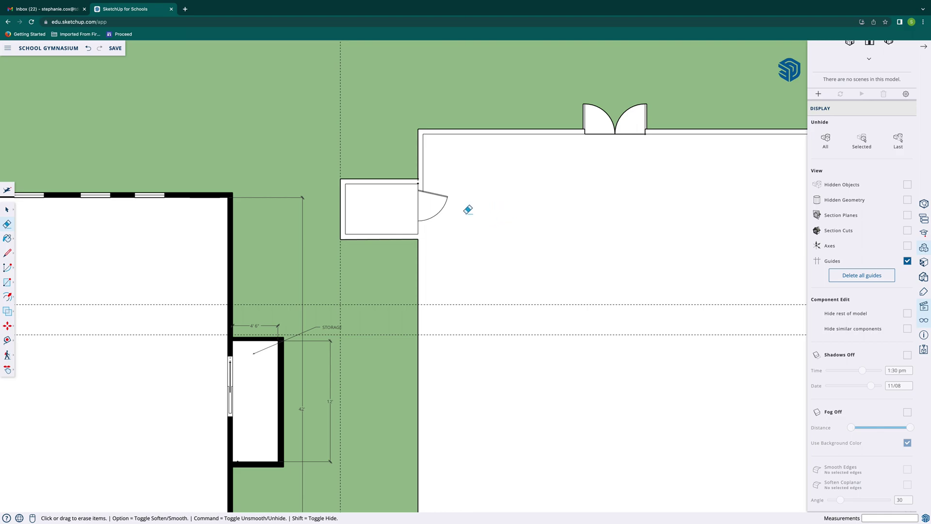
key("super+z")
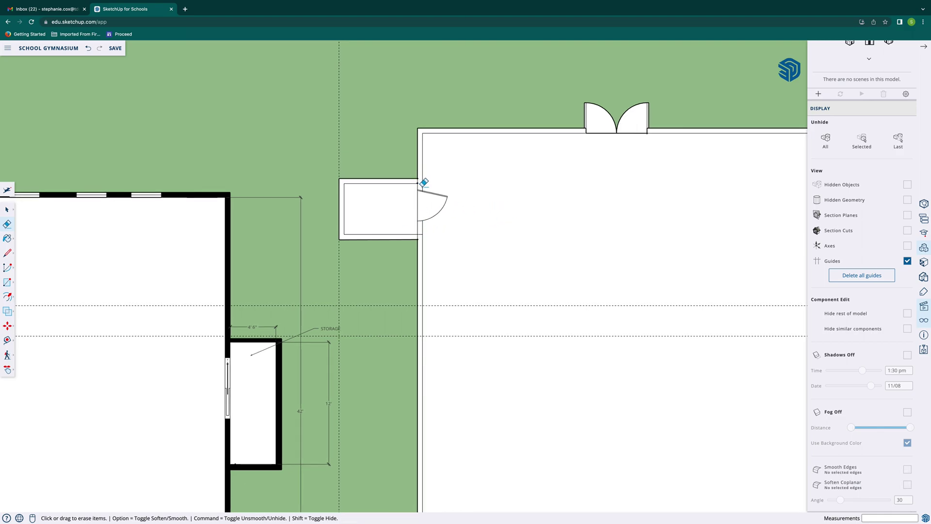
Erase the leftover short wall segments above and below the door where the side room's walls join the gymnasium wall
scroll(422, 188, "down", 2)
scroll(421, 187, "up", 3)
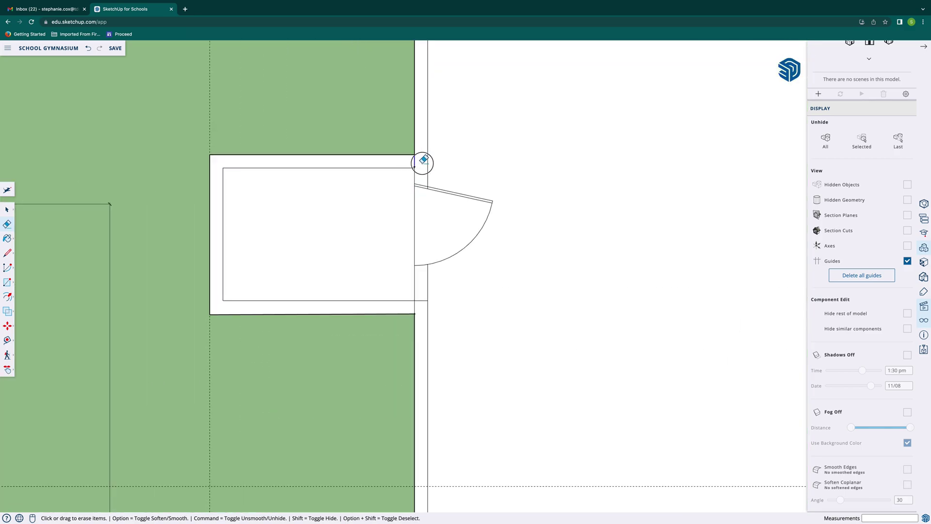
left_click(415, 306)
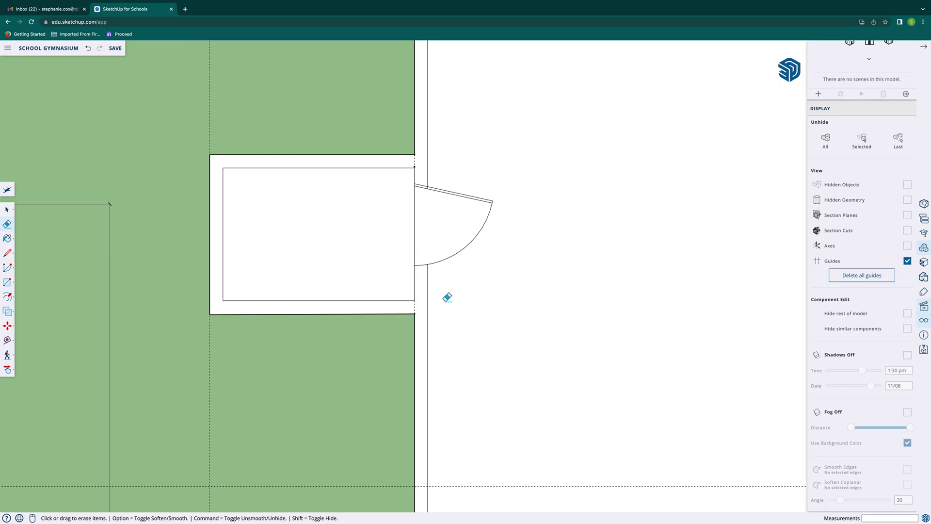
scroll(447, 297, "down", 4)
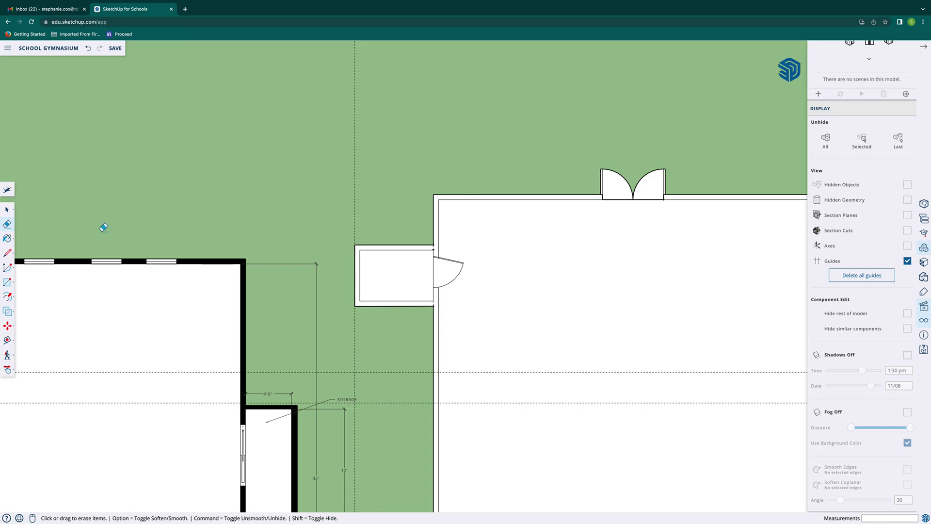
Draw a 3' by .75' window rectangle on the gymnasium's upper wall near its left corner, starting from the inner wall line
left_click(7, 286)
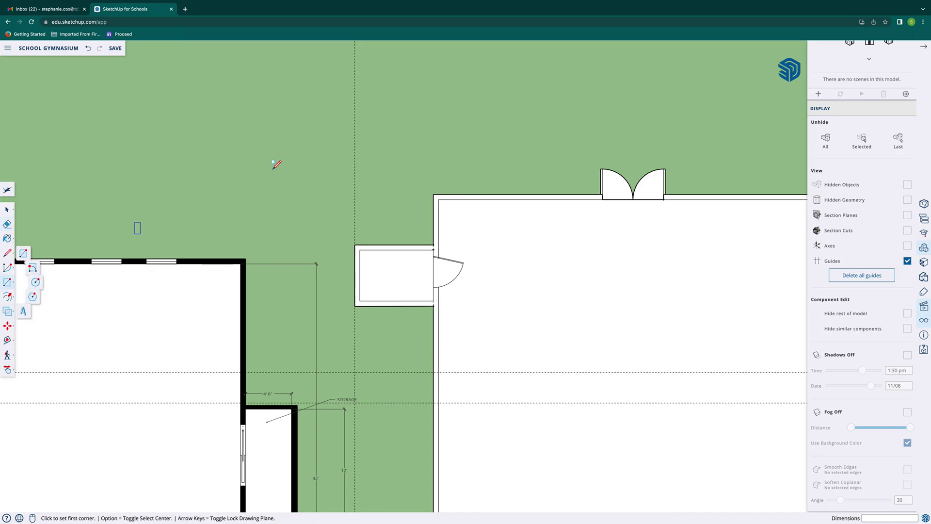
left_click(457, 199)
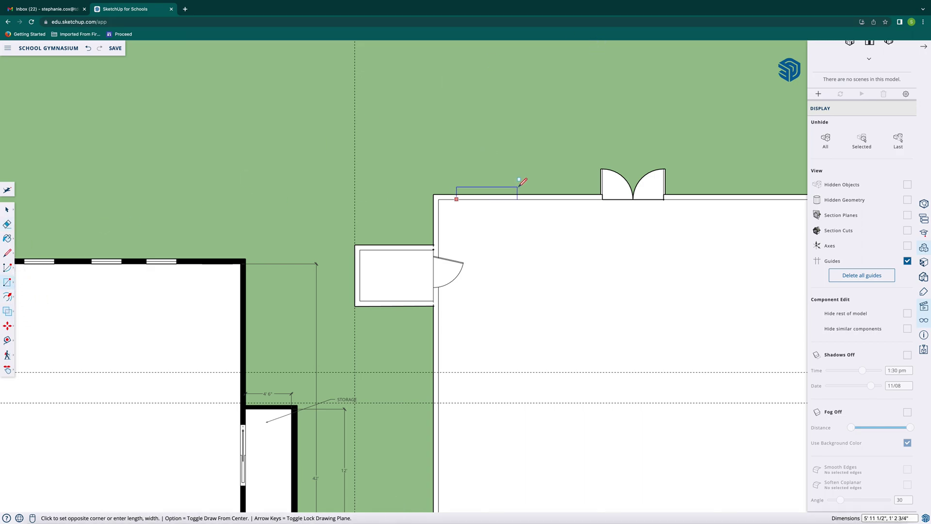
type("3',.75")
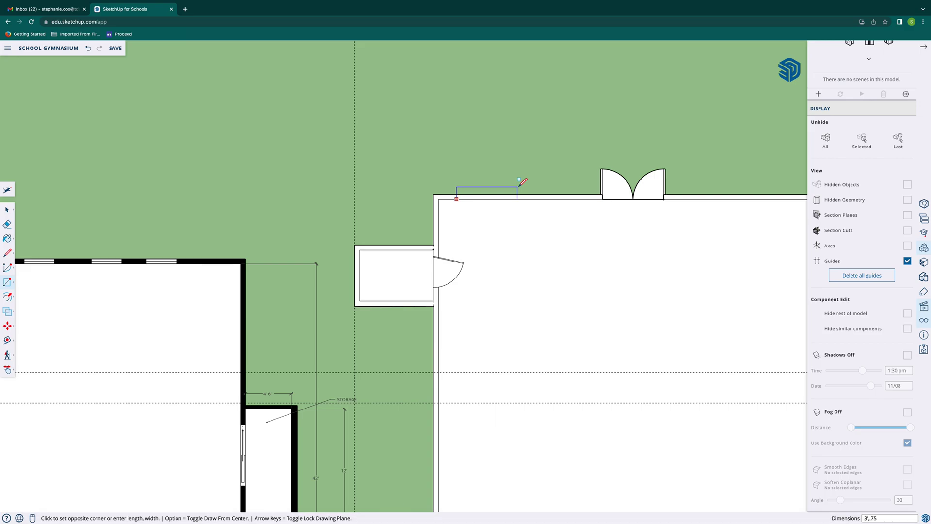
type("'")
key("Return")
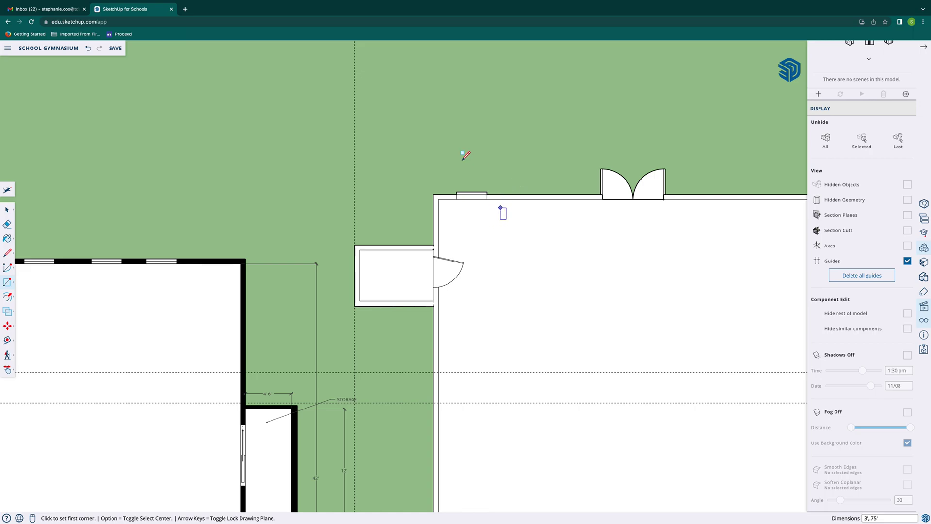
Draw a 3' horizontal line across the window rectangle, midway between the inner and outer wall lines
left_click(8, 253)
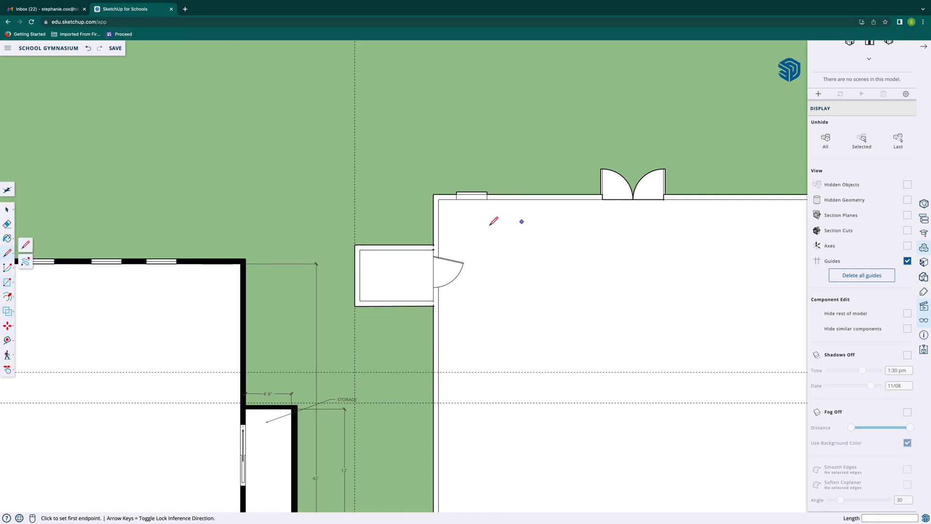
scroll(461, 194, "down", 3)
scroll(461, 194, "up", 6)
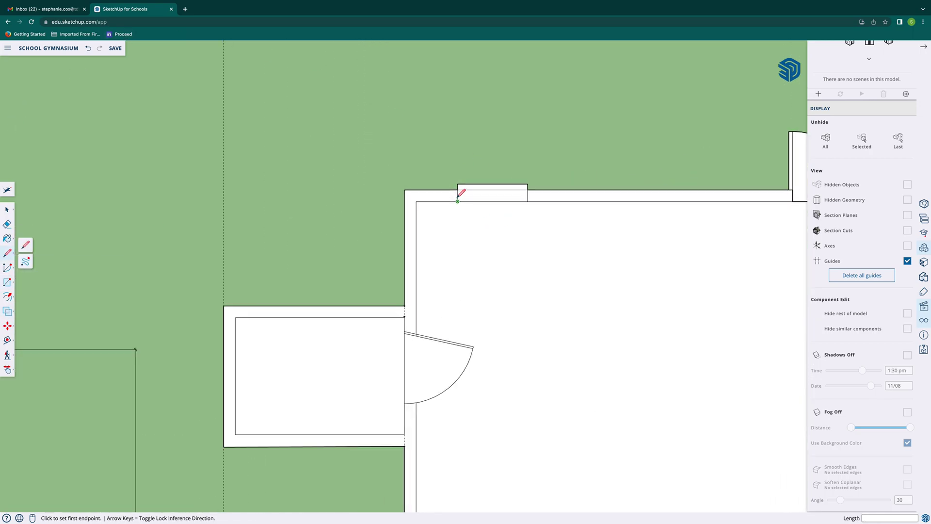
left_click(458, 195)
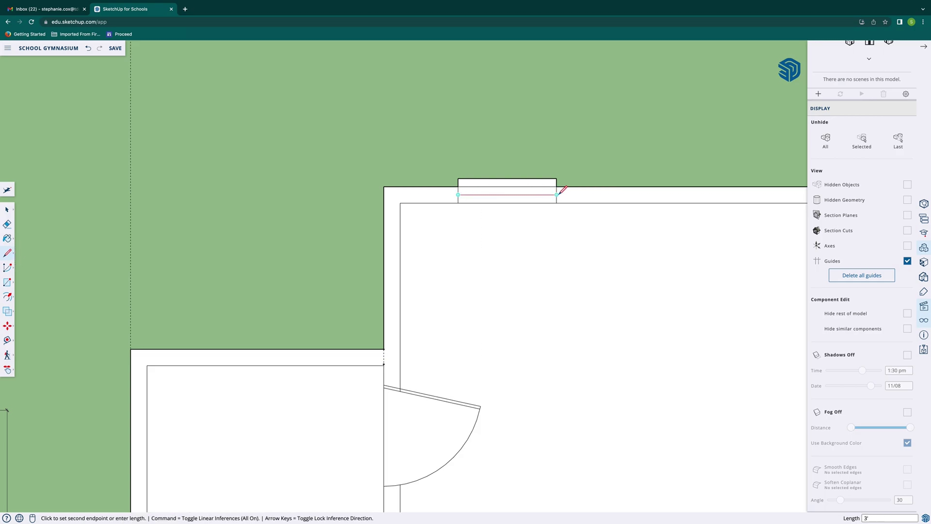
left_click(557, 194)
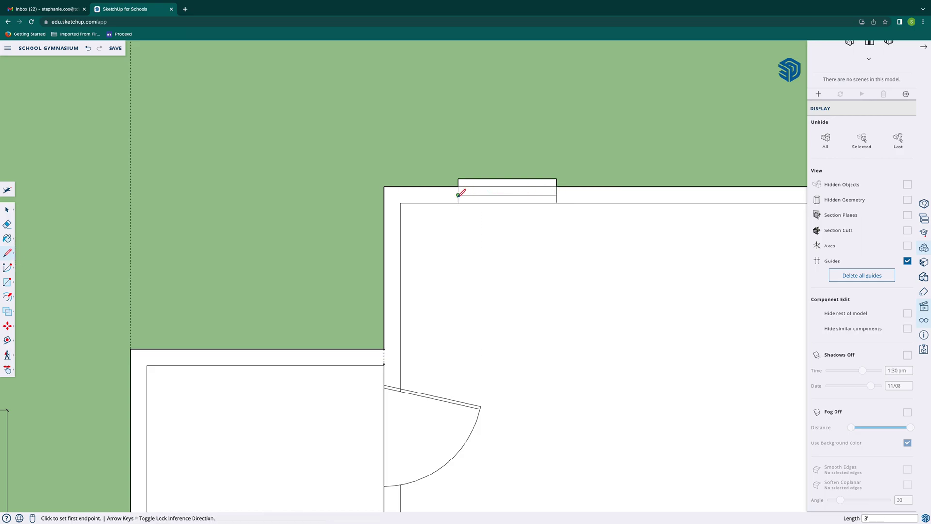
key("super+z")
left_click(458, 195)
left_click(556, 195)
Make the whole window rectangle with its inner lines into a component named "double hung window"
left_click(15, 209)
left_click_drag(451, 162, 585, 226)
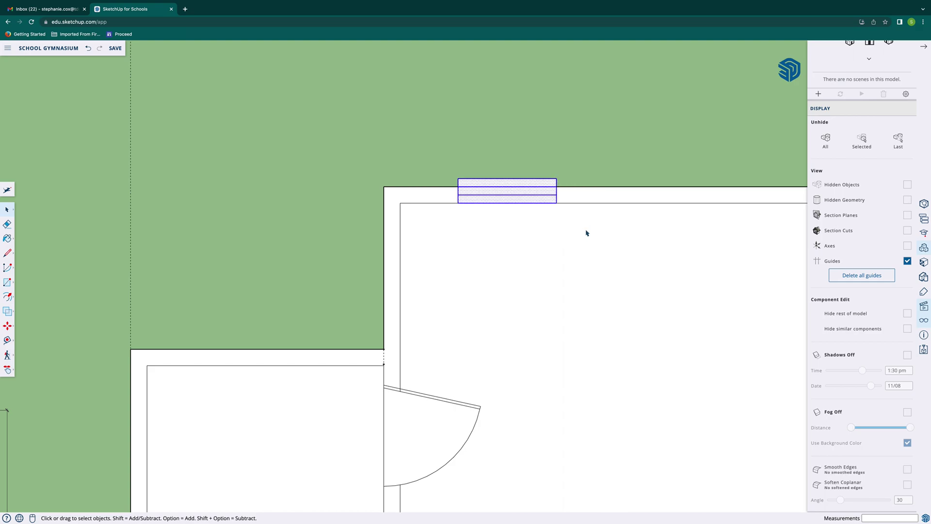
right_click(520, 195)
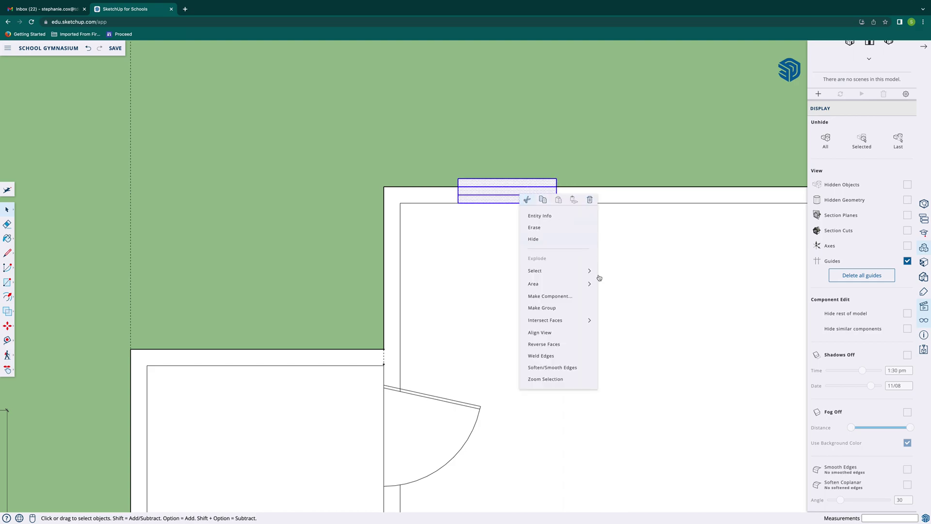
left_click(553, 297)
type("double hung window")
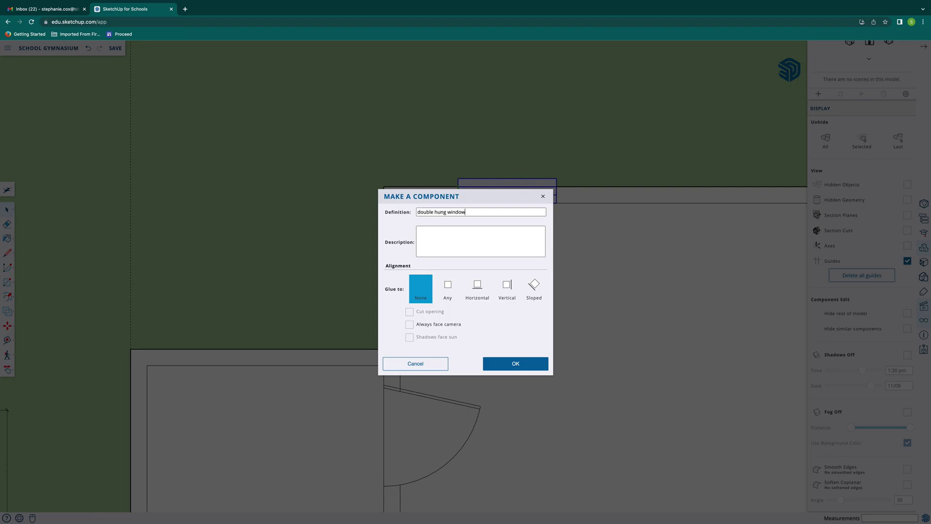
key("Return")
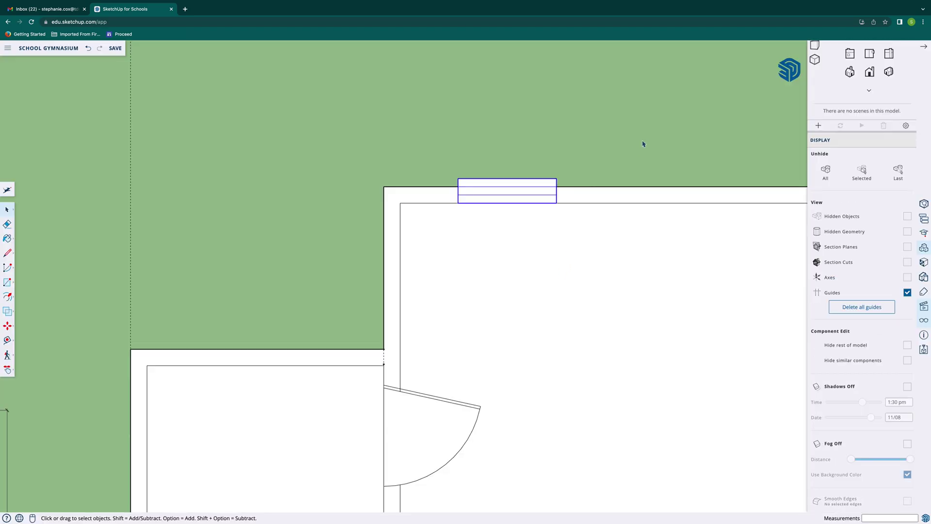
Insert a second double hung window component on the gymnasium's upper wall, then copy it about 3' 5 5/8" along the wall toward the double doors
left_click(925, 249)
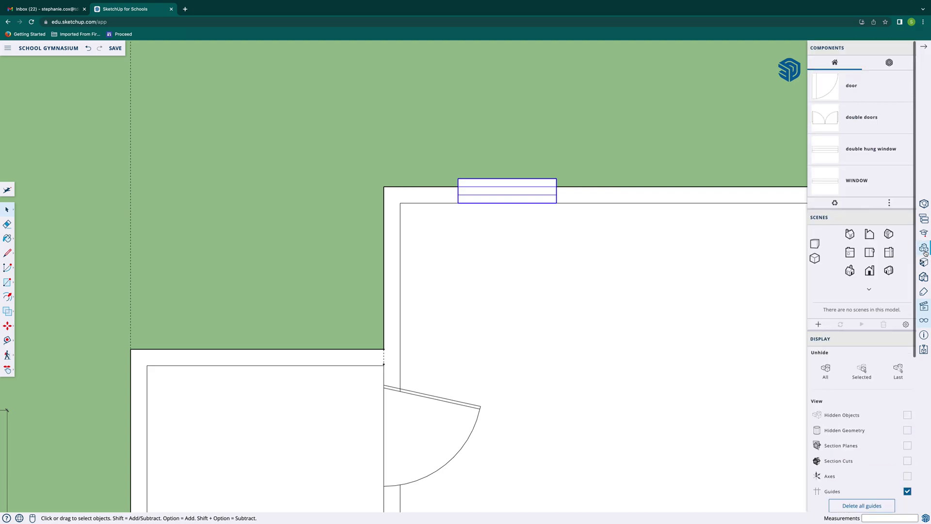
left_click(858, 149)
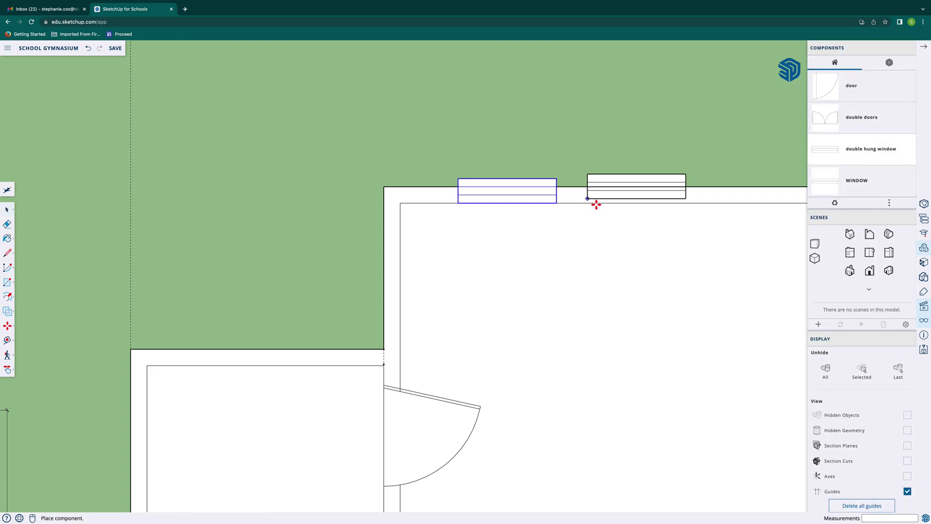
left_click(594, 203)
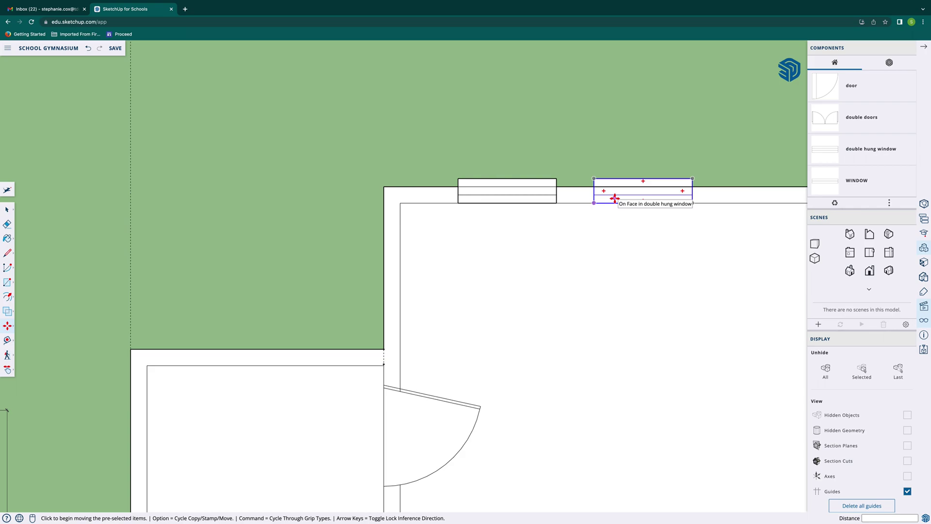
left_click(616, 194)
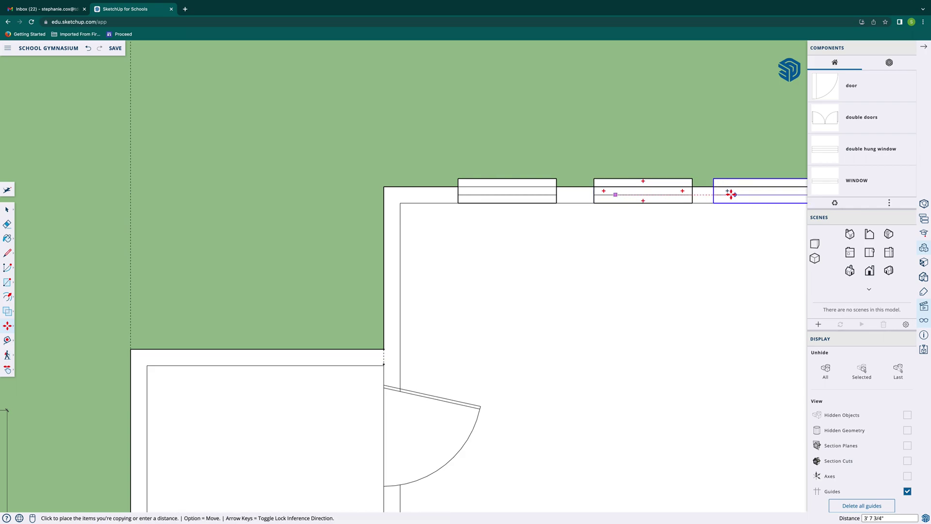
left_click(730, 195)
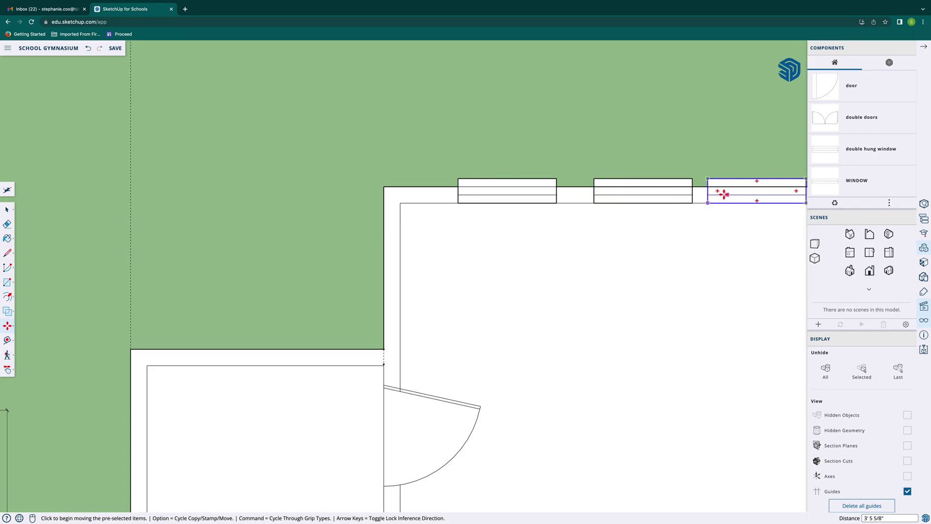
Copy the third double hung window about 14' 2 1/2" along the upper wall to the far side of the double doors
scroll(723, 192, "up", 2)
scroll(723, 193, "down", 4)
scroll(723, 193, "down", 1)
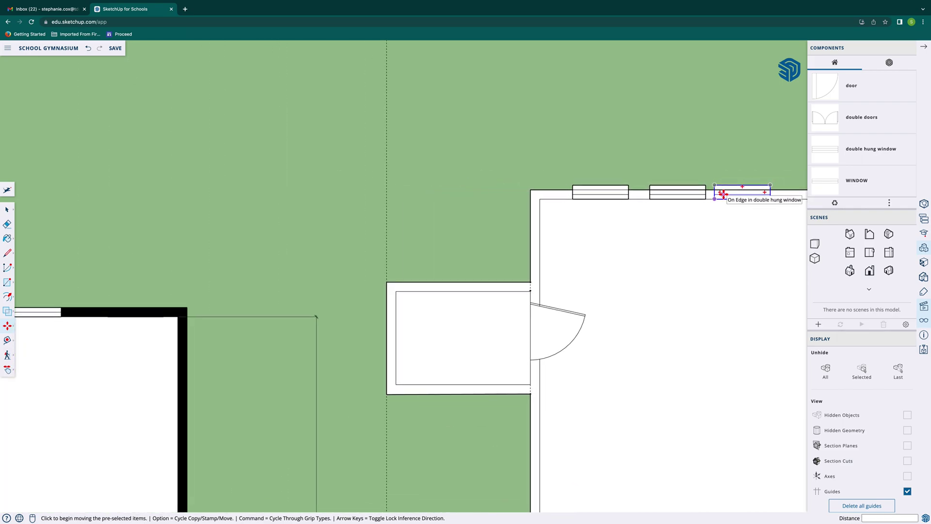
left_click(8, 370)
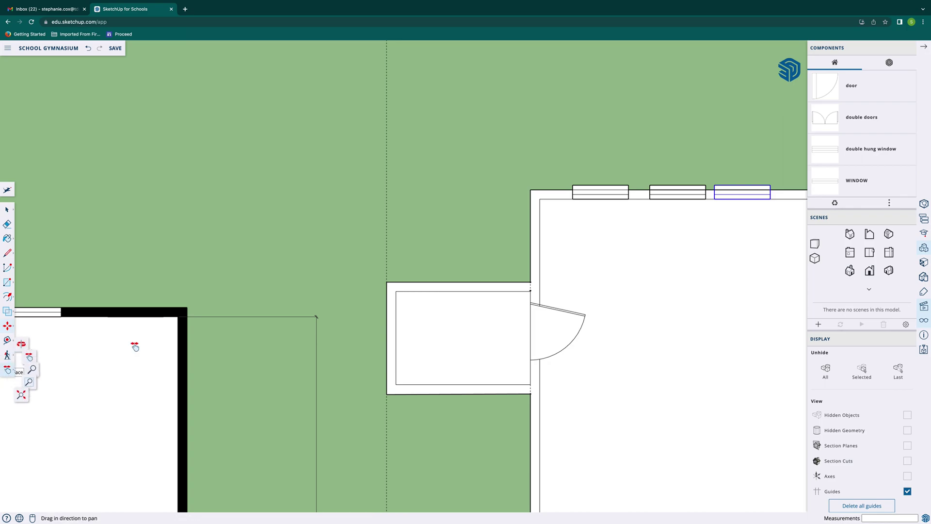
left_click_drag(599, 260, 235, 270)
scroll(363, 223, "up", 3)
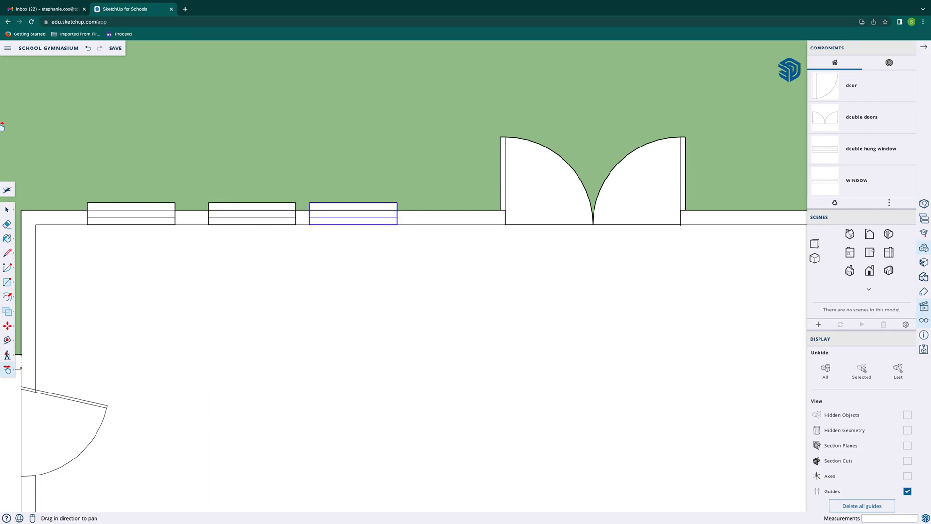
left_click(6, 209)
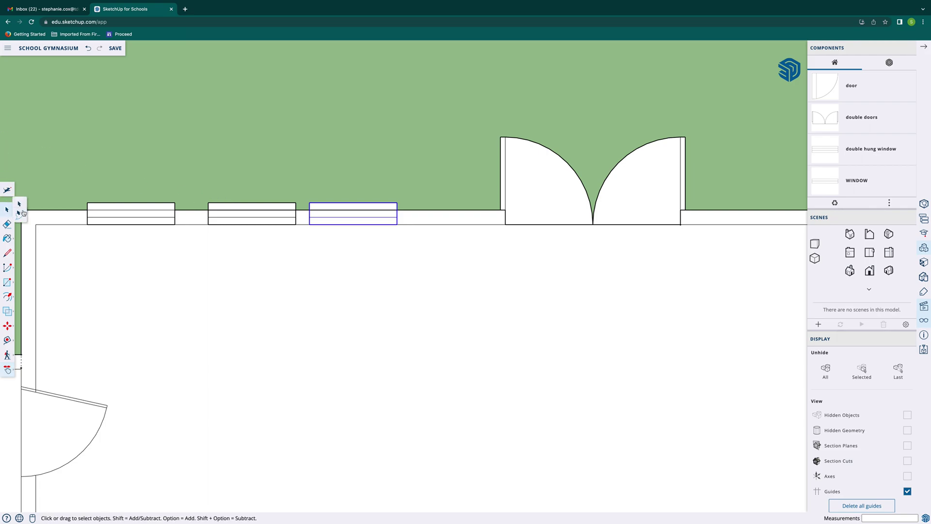
left_click(8, 326)
key("alt")
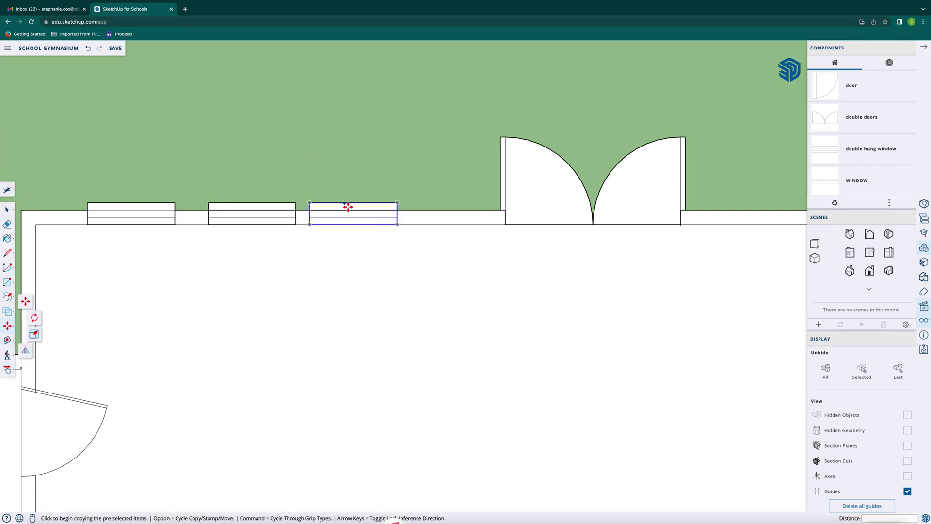
left_click(344, 217)
left_click(760, 221)
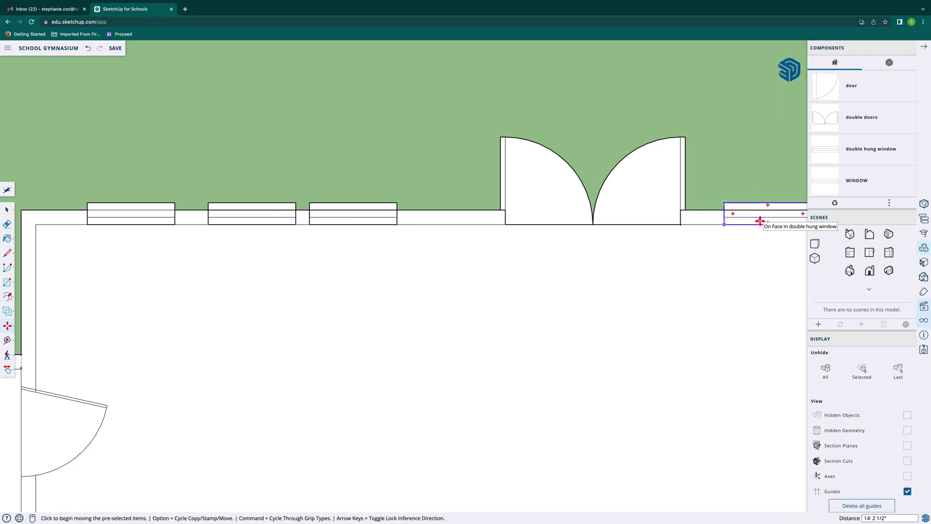
Choose the black Color M09 material for painting the redrawn plan's walls
scroll(760, 221, "down", 10)
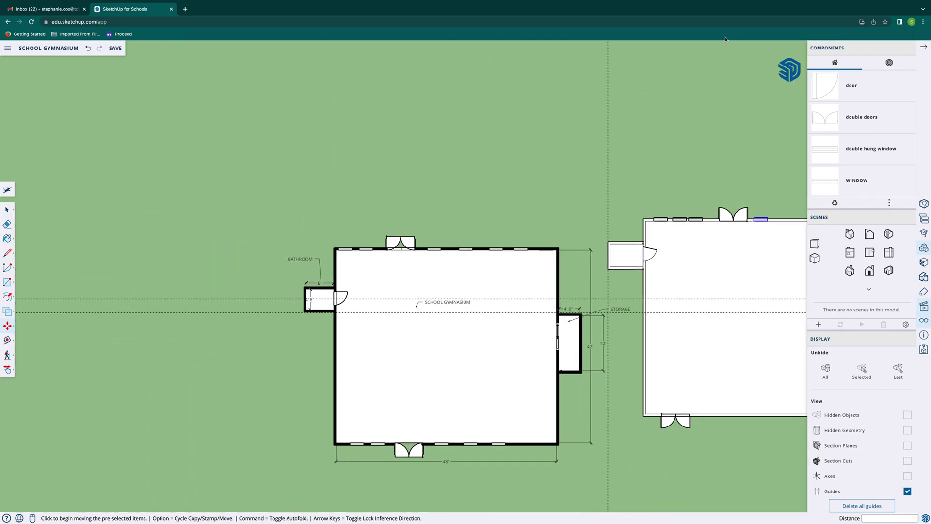
left_click(7, 237)
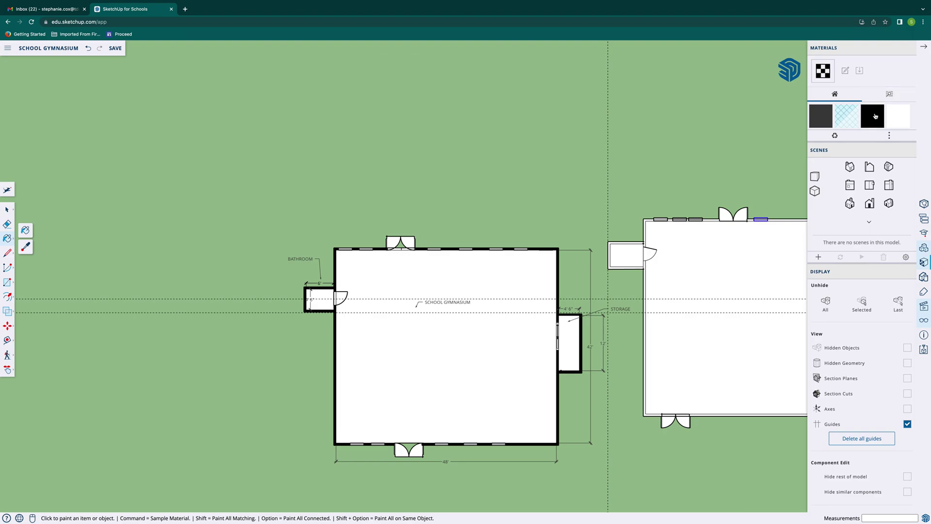
left_click(876, 116)
Try to paint the redrawn plan's walls black, including the upper wall sections beside and between the windows
scroll(653, 214, "up", 5)
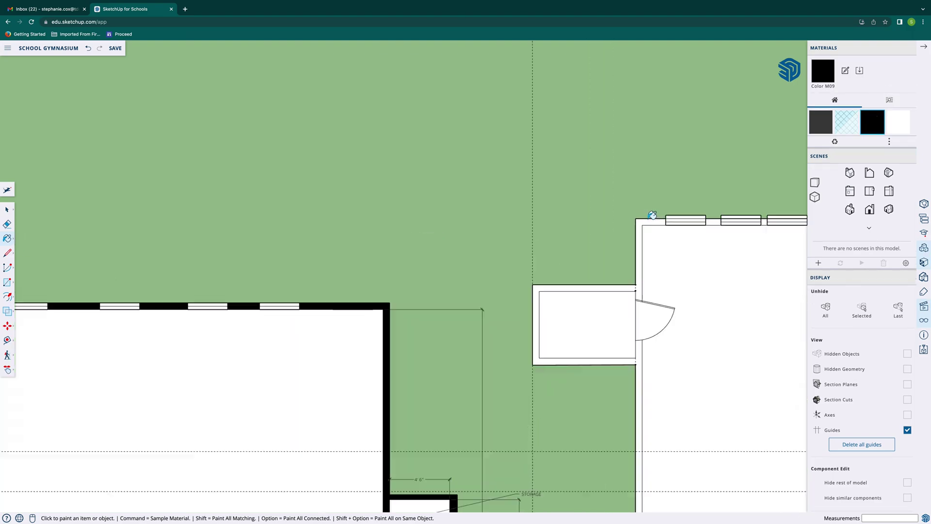
scroll(665, 218, "up", 2)
left_click(673, 222)
scroll(694, 227, "up", 2)
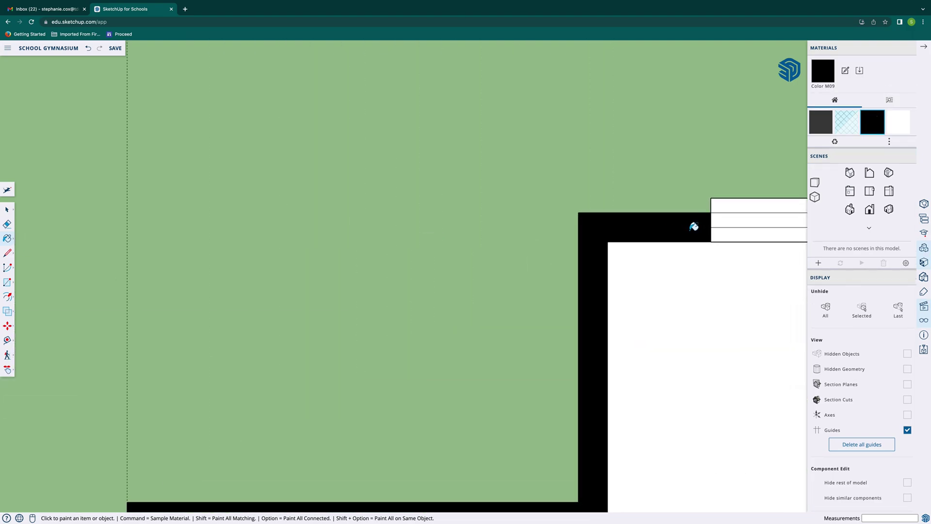
scroll(694, 227, "down", 5)
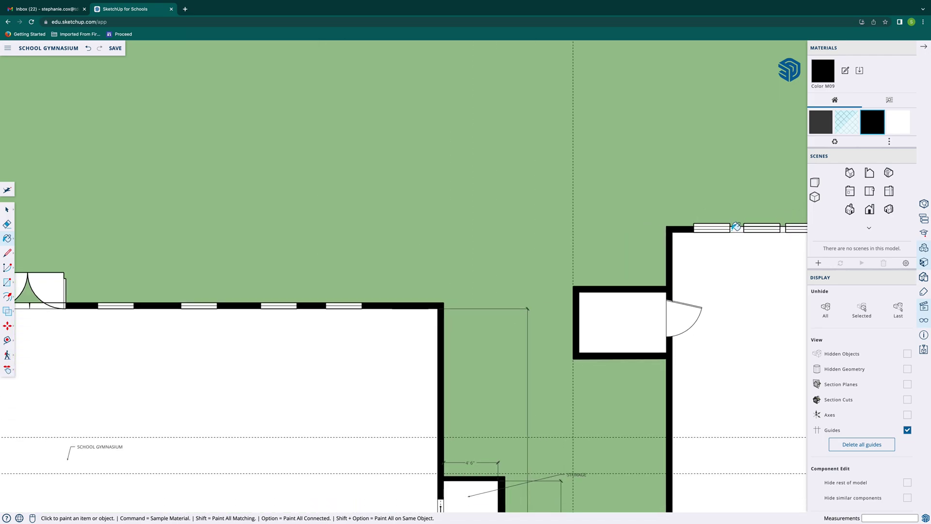
left_click(739, 227)
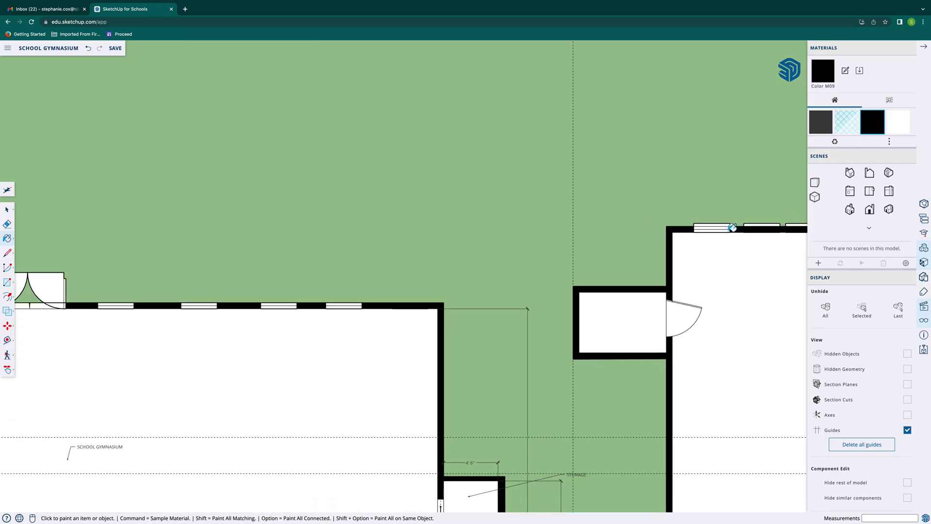
Undo the black fills on the redrawn plan's walls
scroll(733, 227, "up", 2)
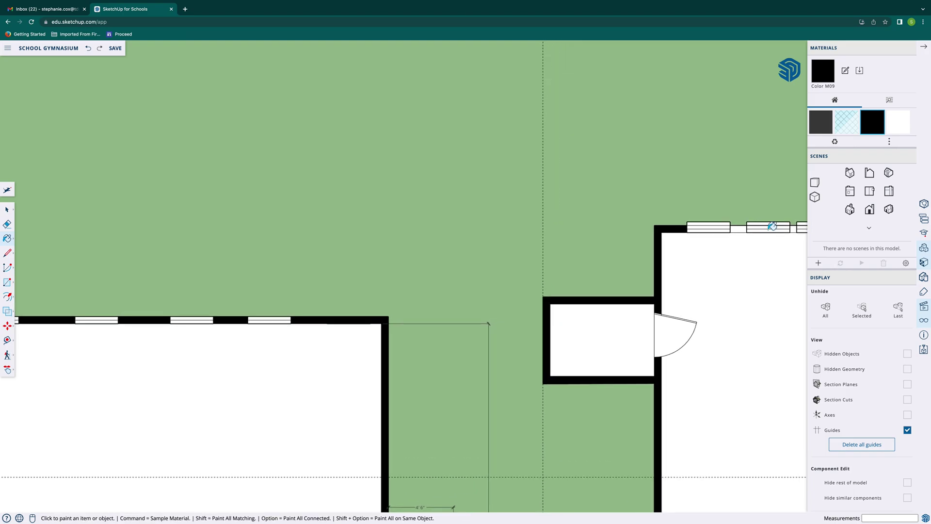
key("space")
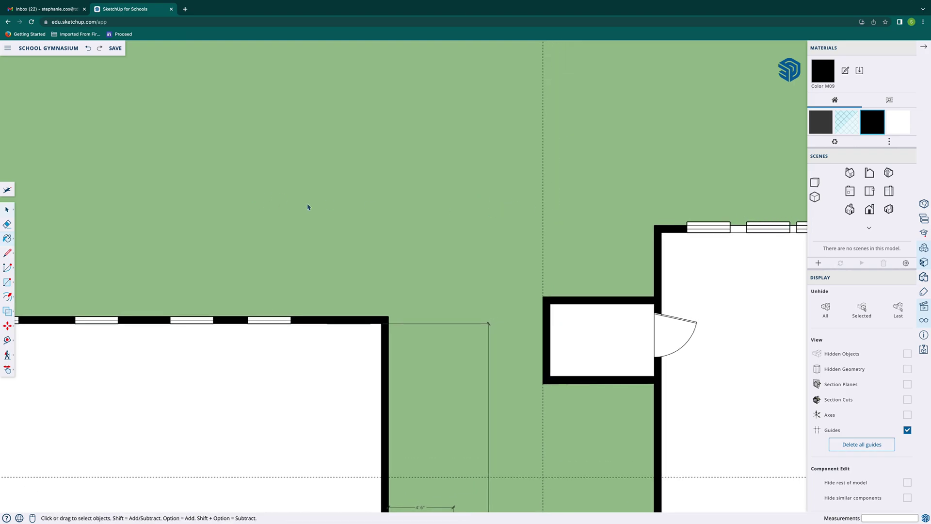
left_click(7, 370)
left_click_drag(409, 259, 243, 204)
scroll(627, 198, "down", 2)
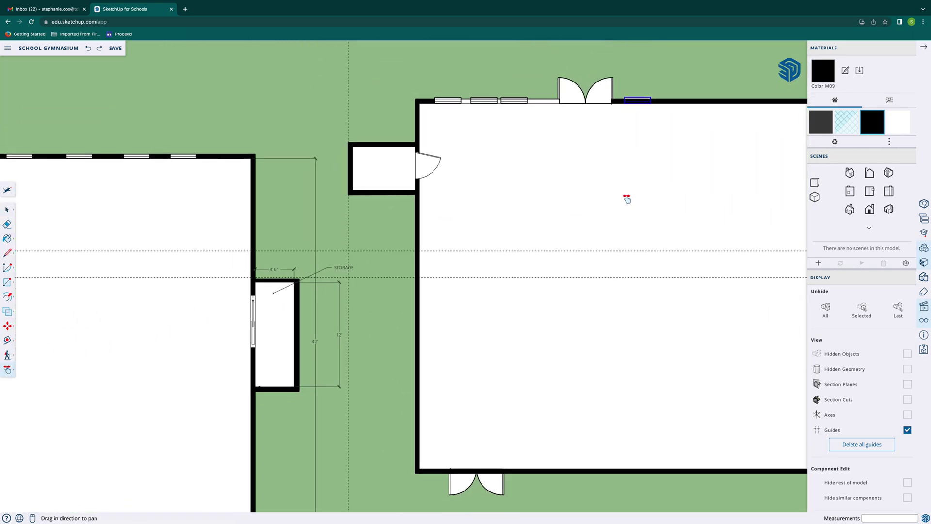
scroll(628, 199, "down", 3)
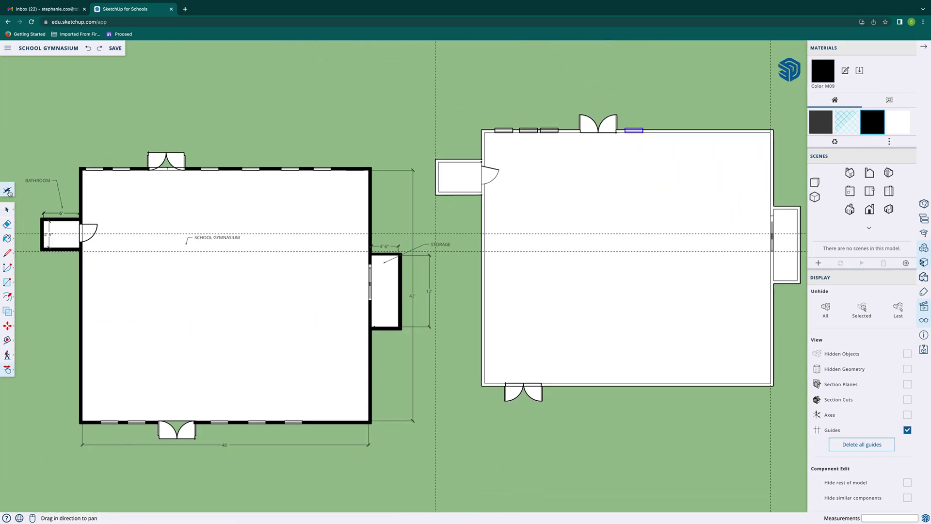
Select the entire redrawn floor plan and intersect its faces with the model
left_click(6, 209)
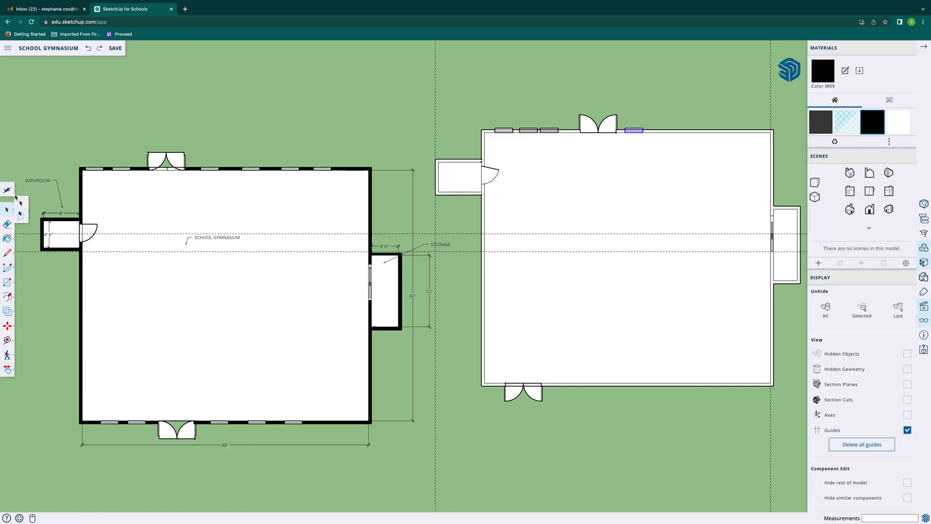
left_click_drag(408, 79, 803, 428)
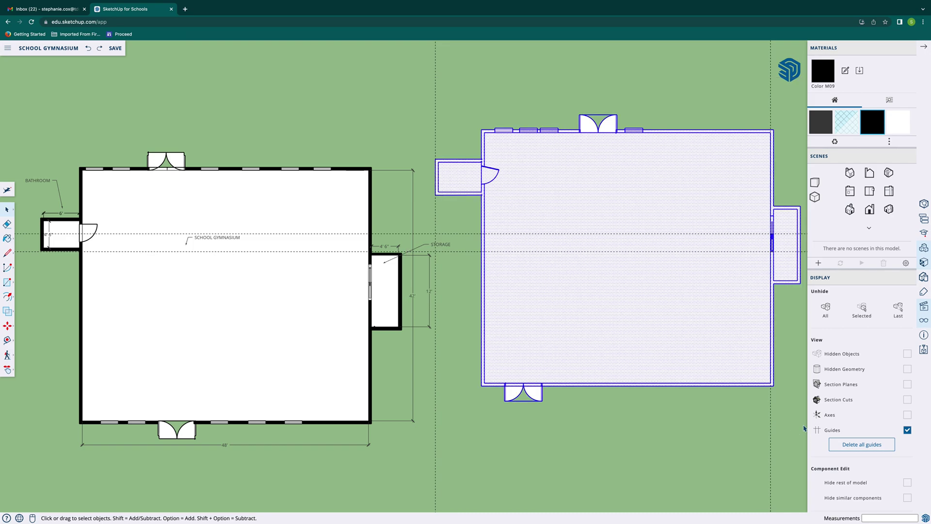
right_click(616, 279)
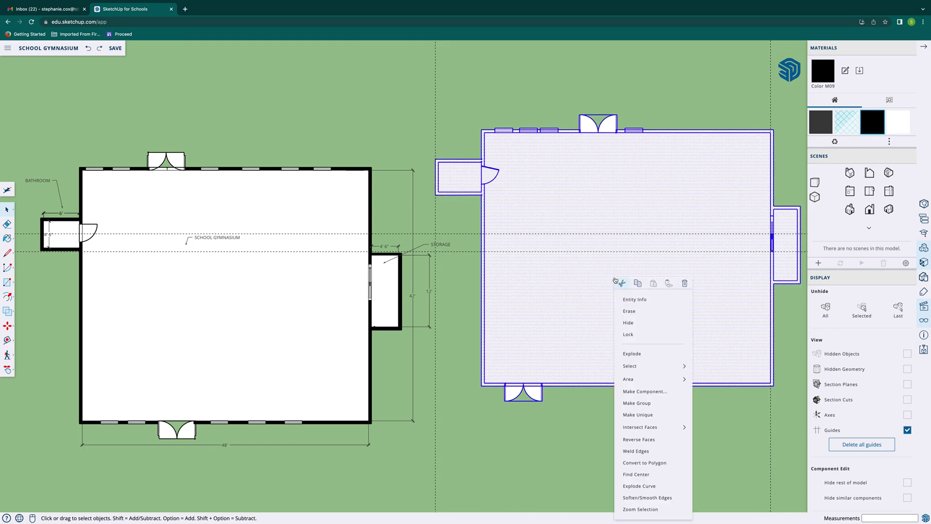
mouse_move(648, 428)
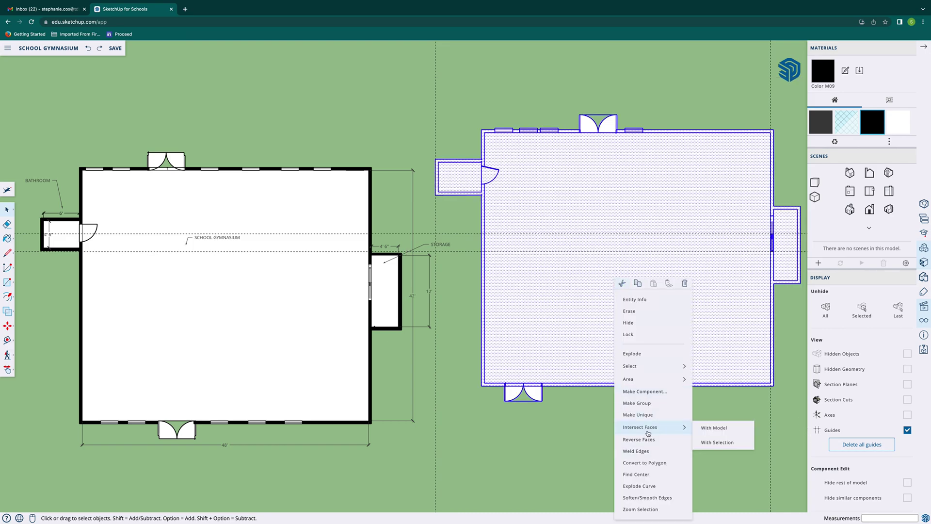
left_click(717, 428)
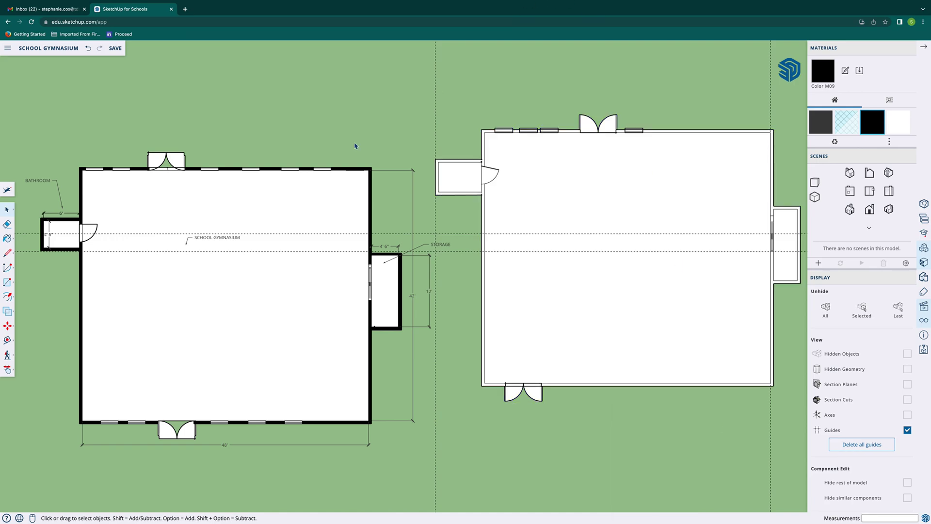
Paint all wall sections of the redrawn plan black, including those between the windows and around the side rooms, leaving windows and doors unpainted
left_click(8, 238)
left_click(566, 130)
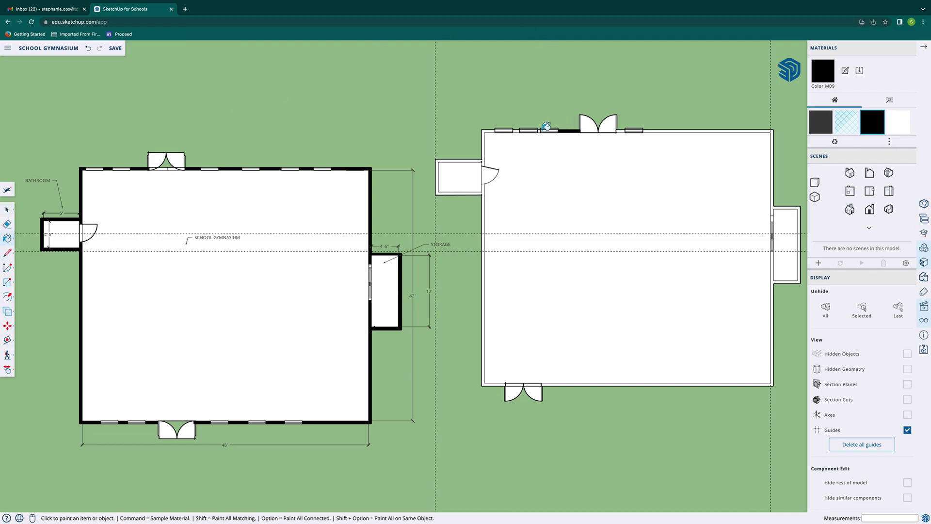
scroll(547, 126, "down", 2)
scroll(539, 125, "up", 5)
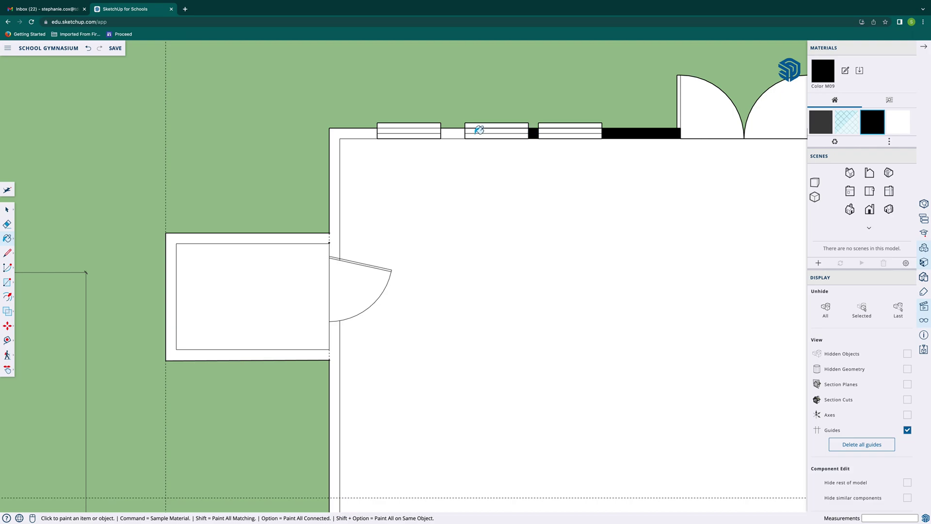
left_click(453, 132)
left_click(353, 134)
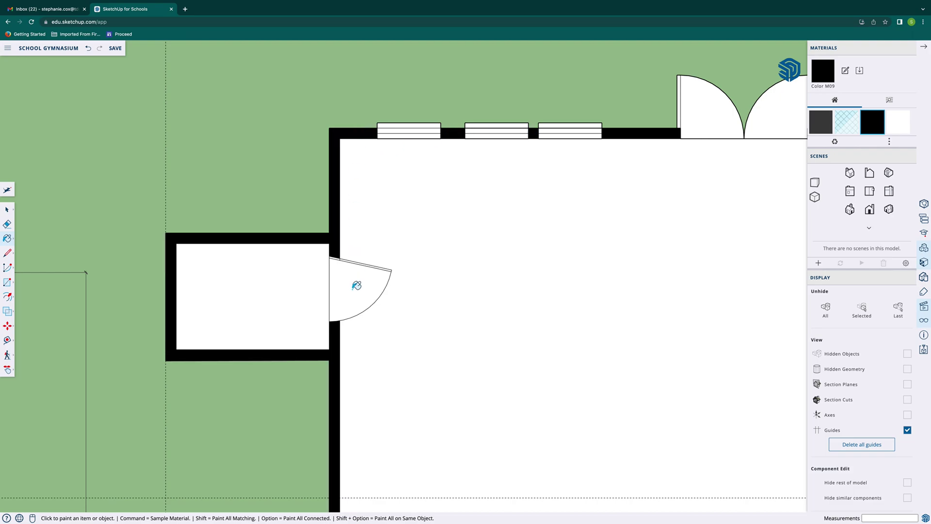
scroll(645, 196, "down", 2)
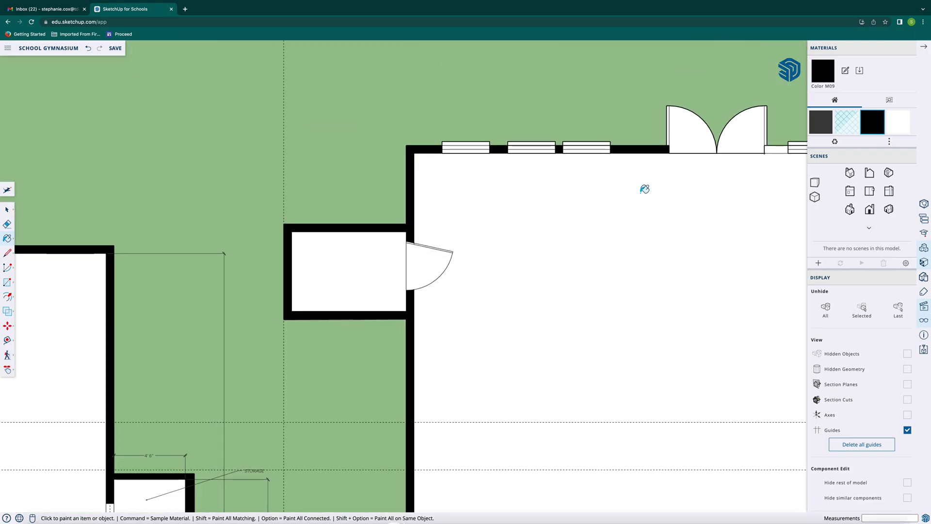
scroll(645, 189, "down", 3)
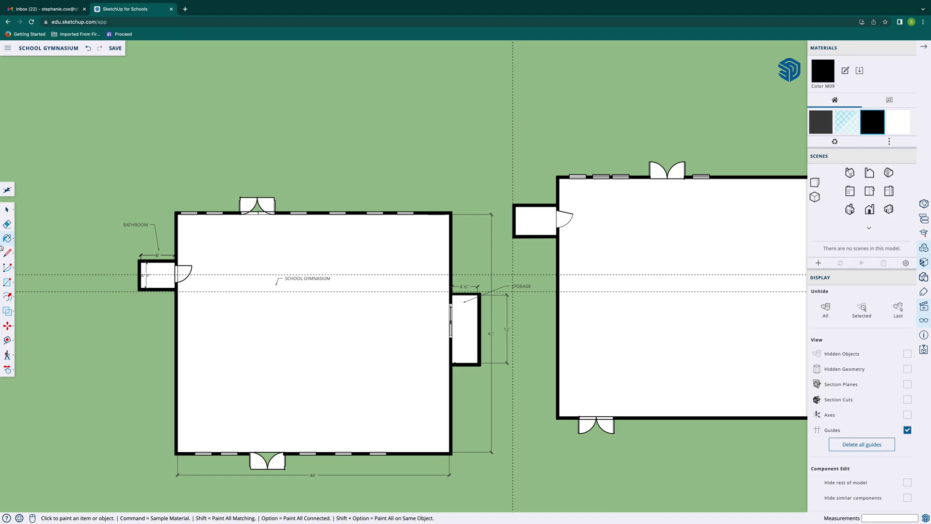
Dimension the redrawn gymnasium's right wall from its upper to its lower corner, placing the dimension line outside the storage room
left_click(8, 369)
left_click_drag(684, 322, 495, 316)
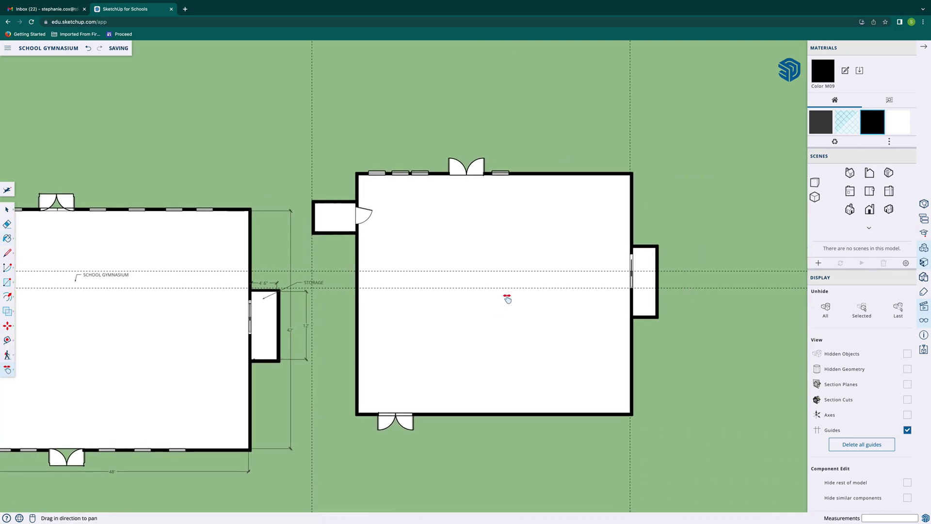
left_click(5, 342)
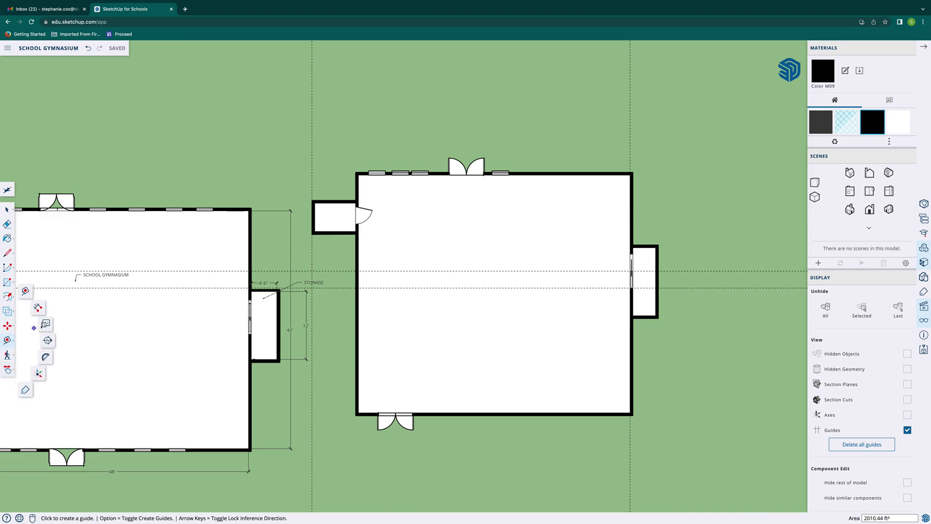
left_click(39, 308)
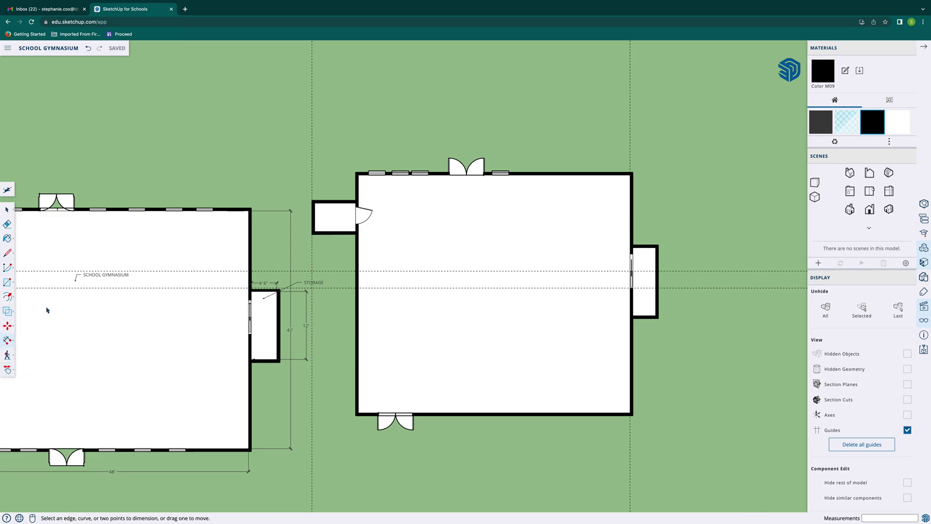
left_click(630, 175)
left_click(630, 413)
left_click(675, 409)
scroll(676, 409, "down", 1)
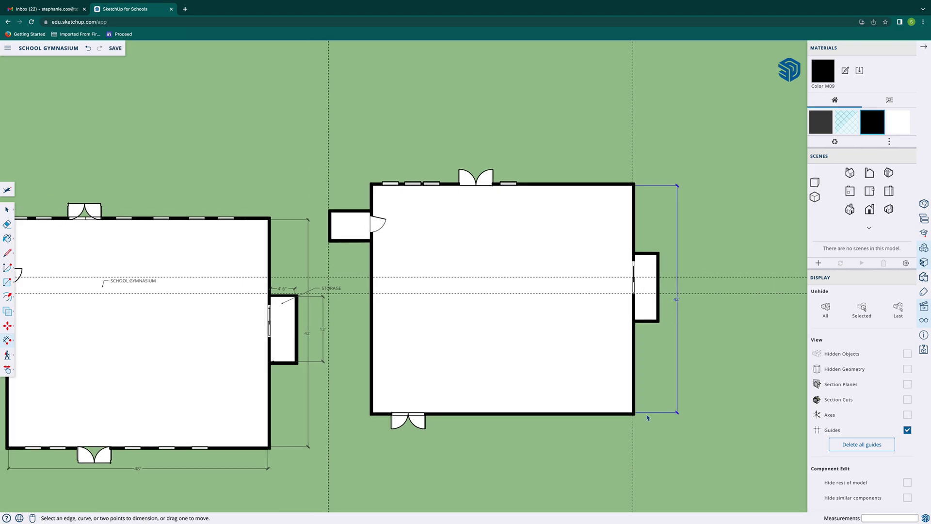
Dimension the redrawn gymnasium's bottom wall from its right to its left corner, placing the dimension line below the double door
left_click(632, 413)
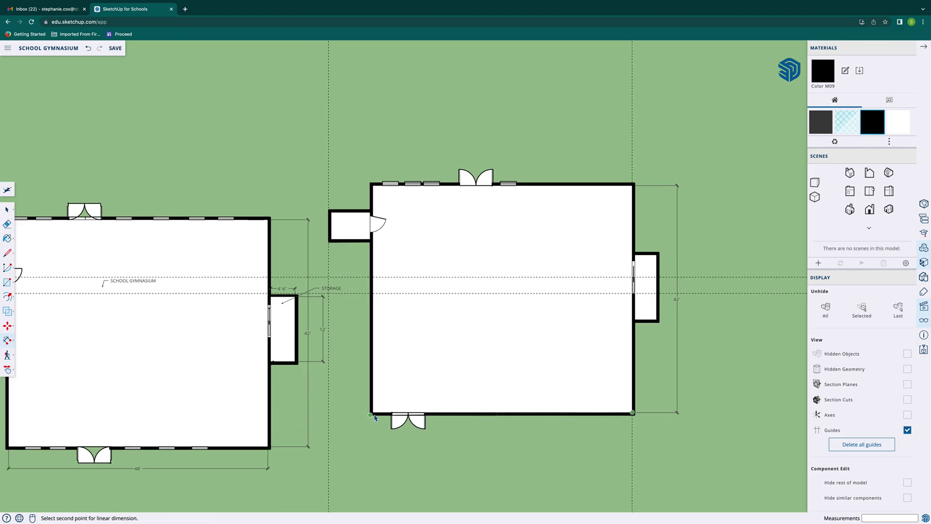
left_click(373, 412)
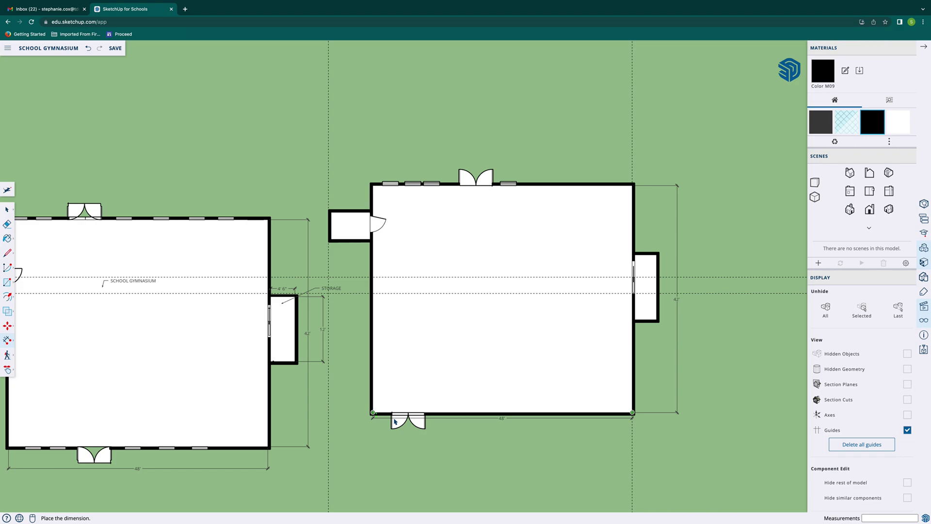
left_click(389, 443)
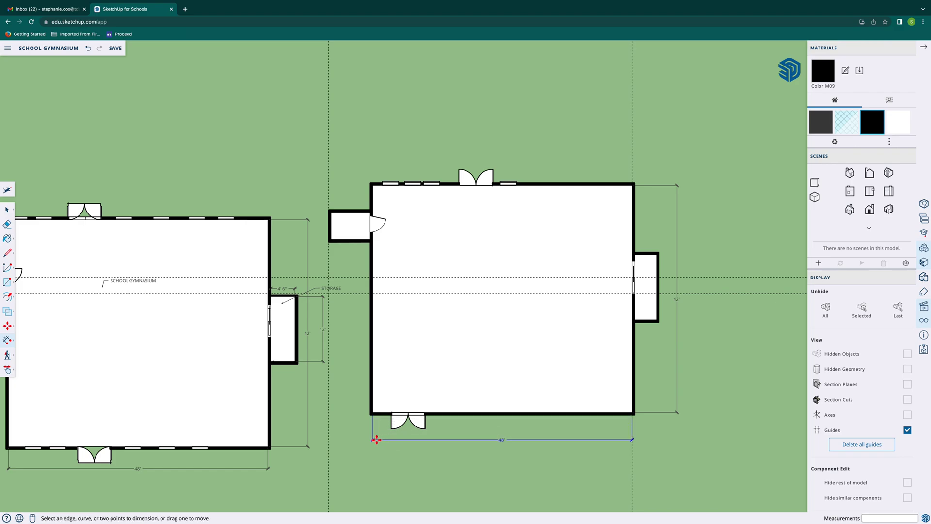
Add a leader text reading "POCKET DOOR" that points into the redrawn plan's storage room, with the text outside the wall dimension
left_click(7, 342)
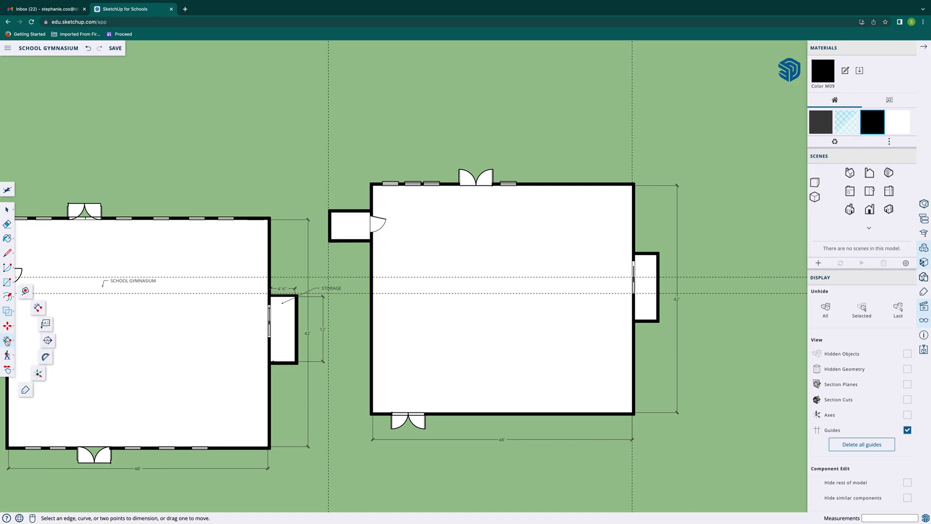
left_click(45, 325)
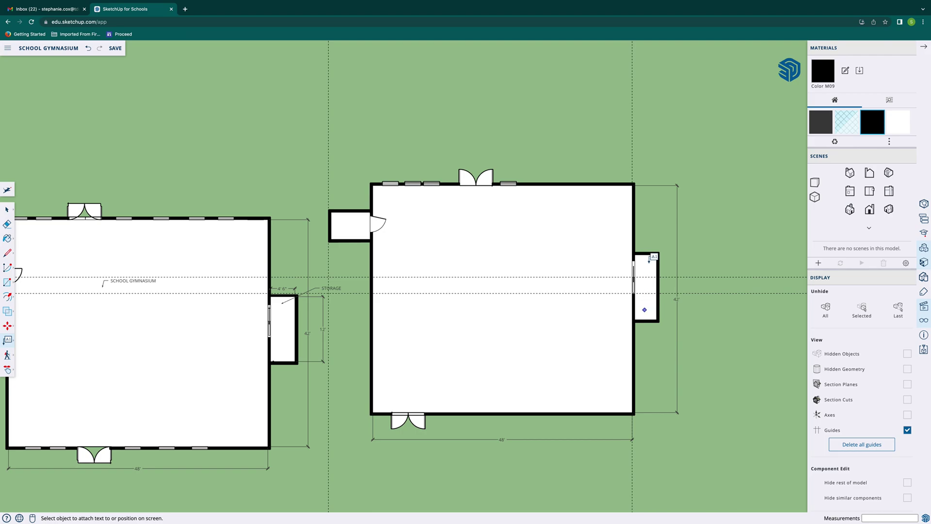
left_click(645, 265)
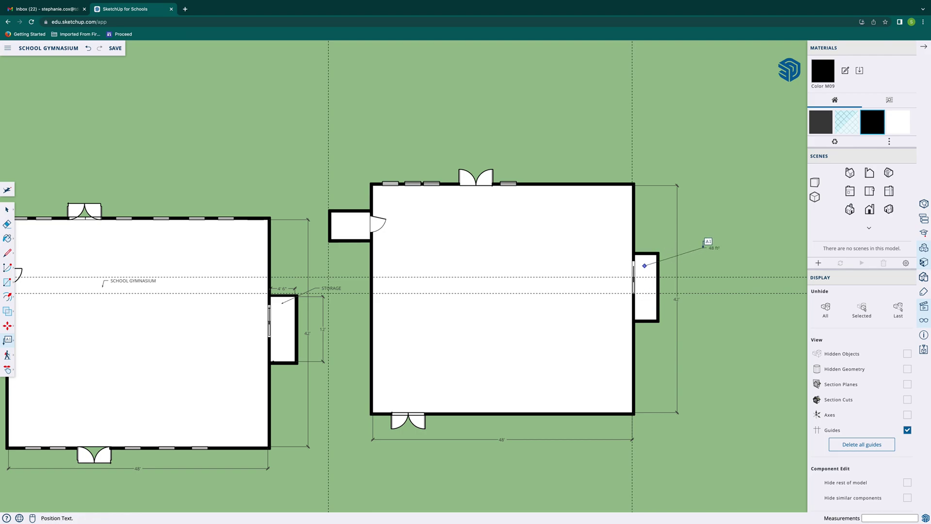
left_click(704, 247)
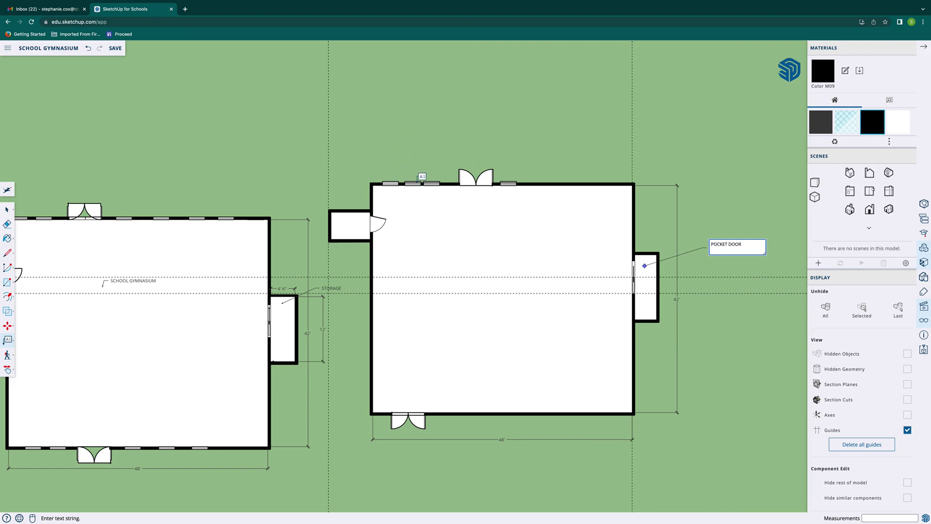
left_click(358, 217)
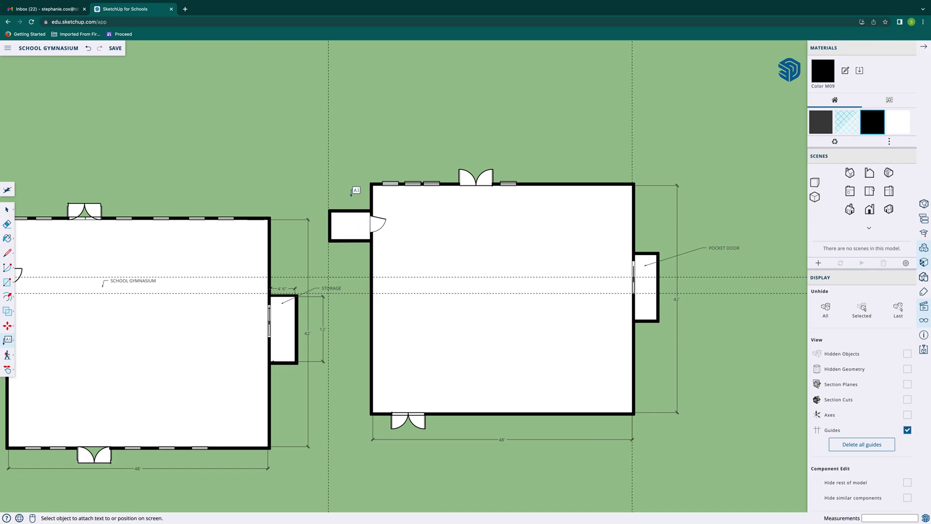
Label the small side room left of the redrawn gymnasium with the leader text "BATHROOM"
double_click(349, 224)
key("ctrl+a")
type("b")
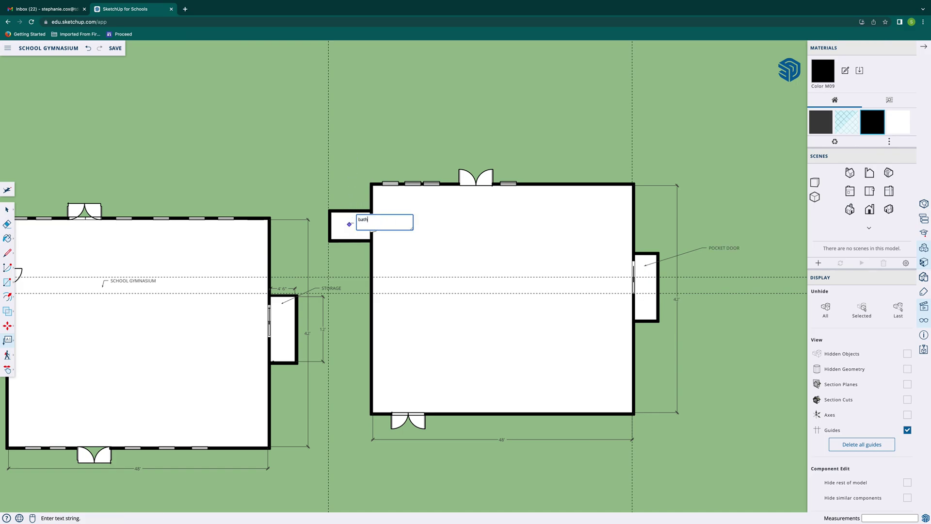
type("bat")
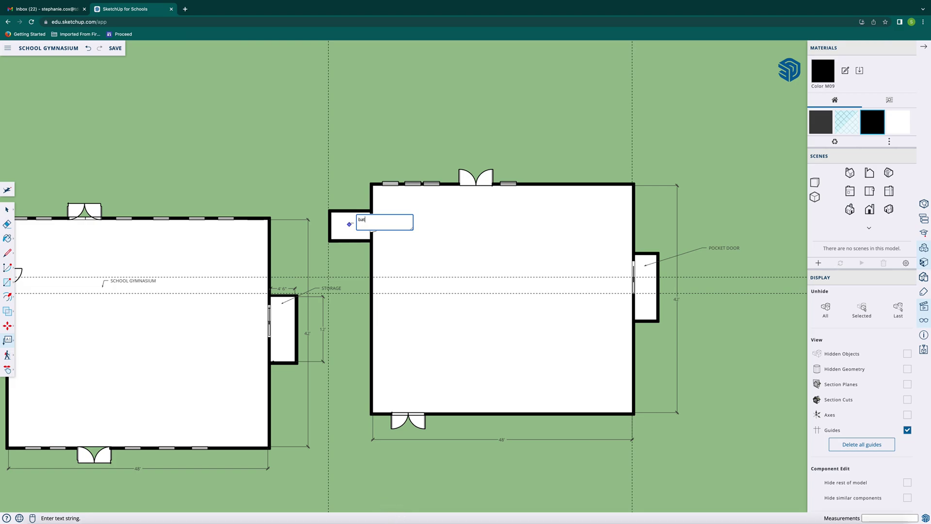
type("h")
key("ctrl+a")
type("BATHRO")
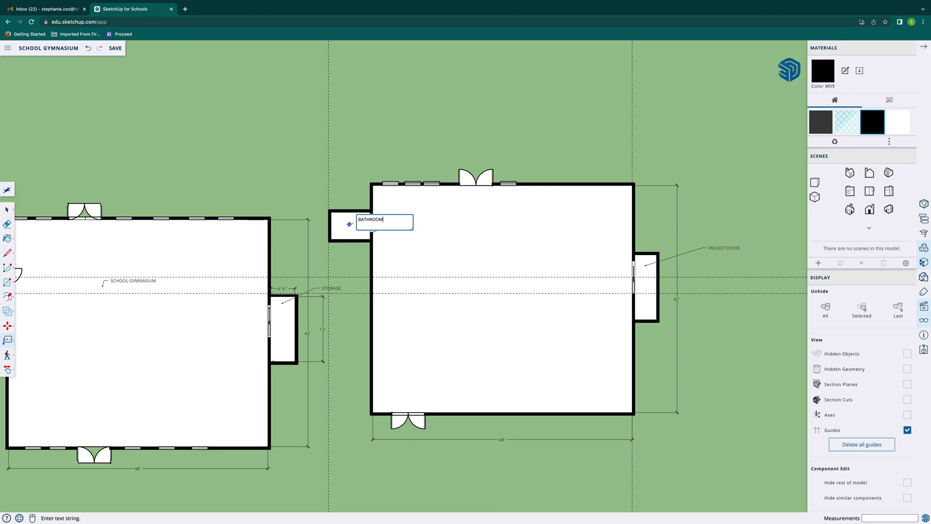
left_click(7, 209)
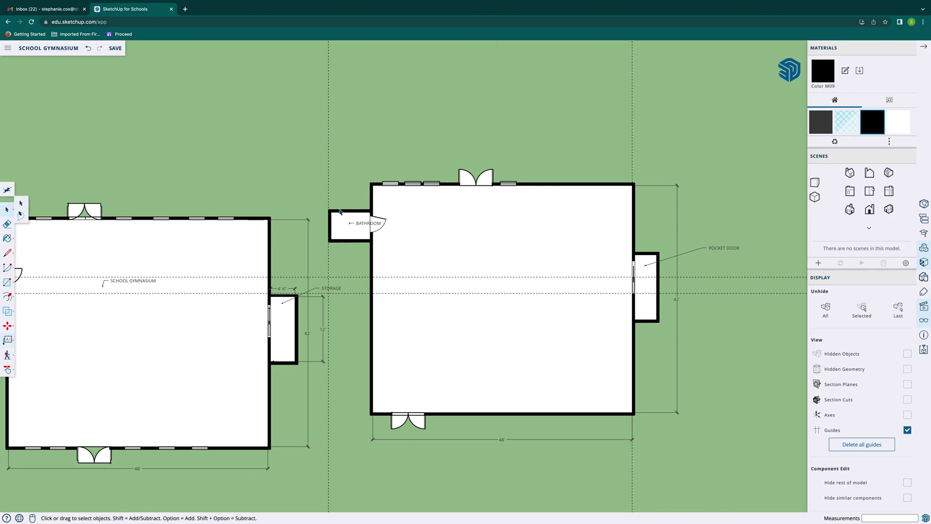
left_click(363, 225)
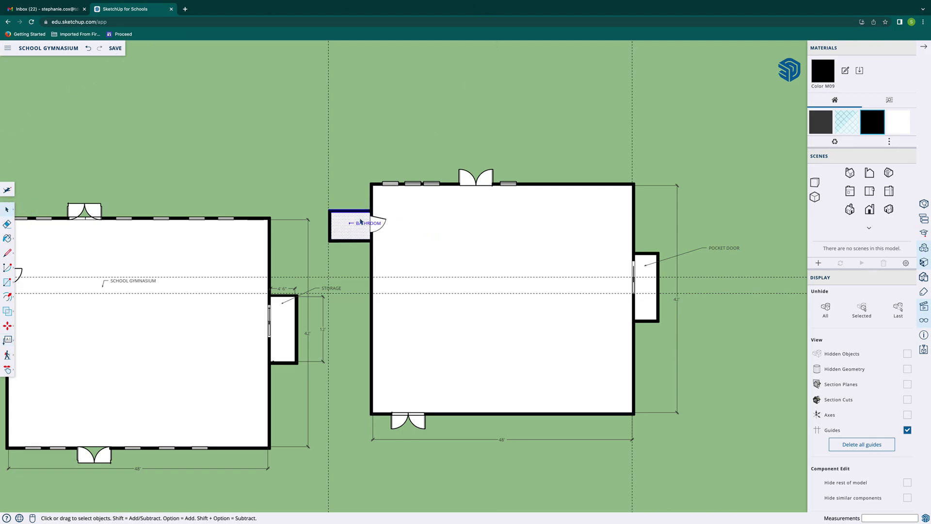
left_click(492, 289)
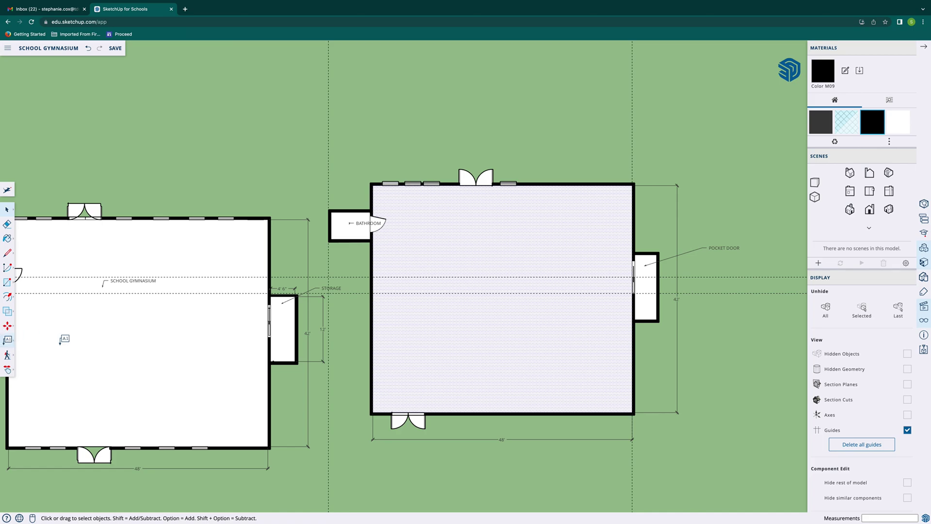
Label the redrawn plan's main room with the leader text "GYMNASIUM", placed inside the room
left_click(7, 339)
left_click_drag(428, 329, 436, 327)
key("ctrl+a")
type("G")
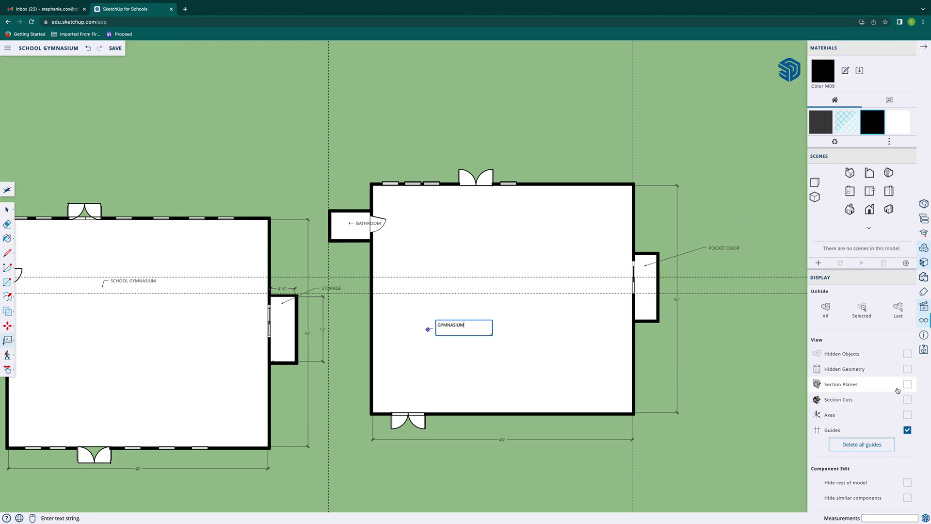
Hide the construction guides and save the model
left_click(923, 320)
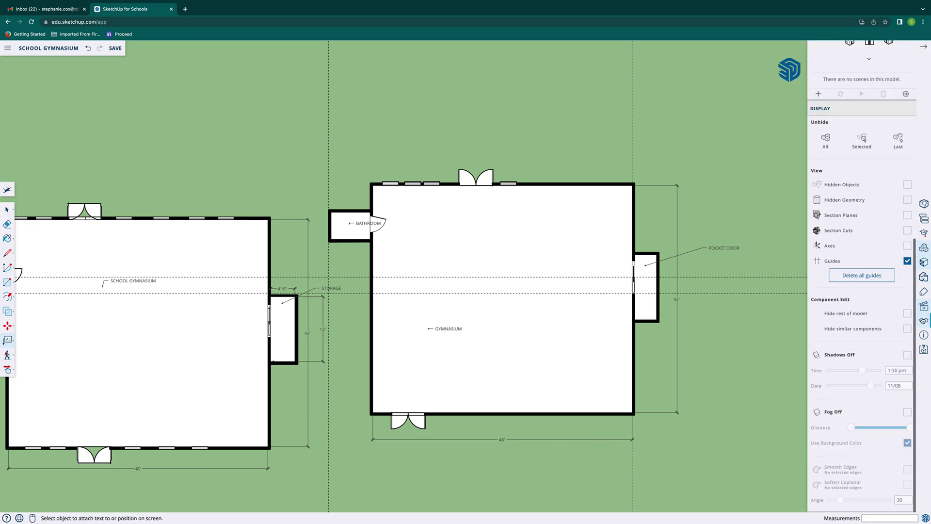
left_click(907, 262)
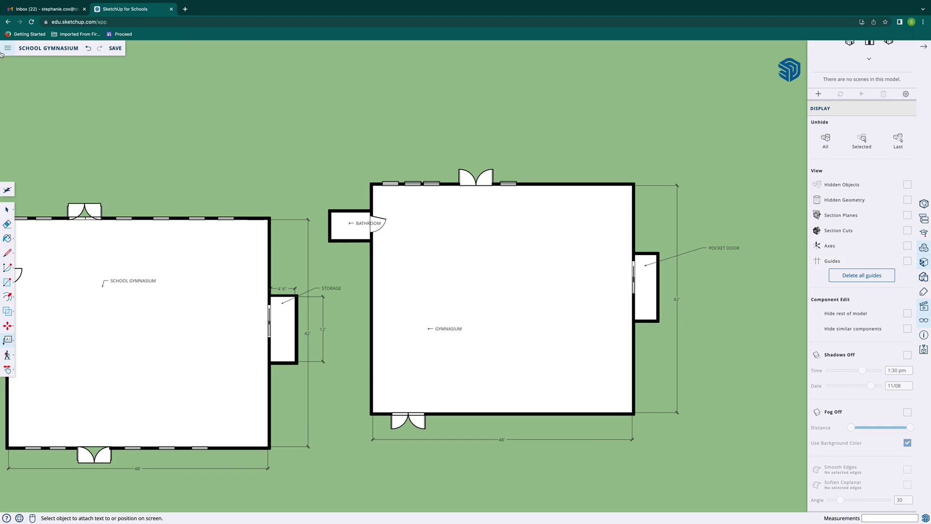
left_click(120, 49)
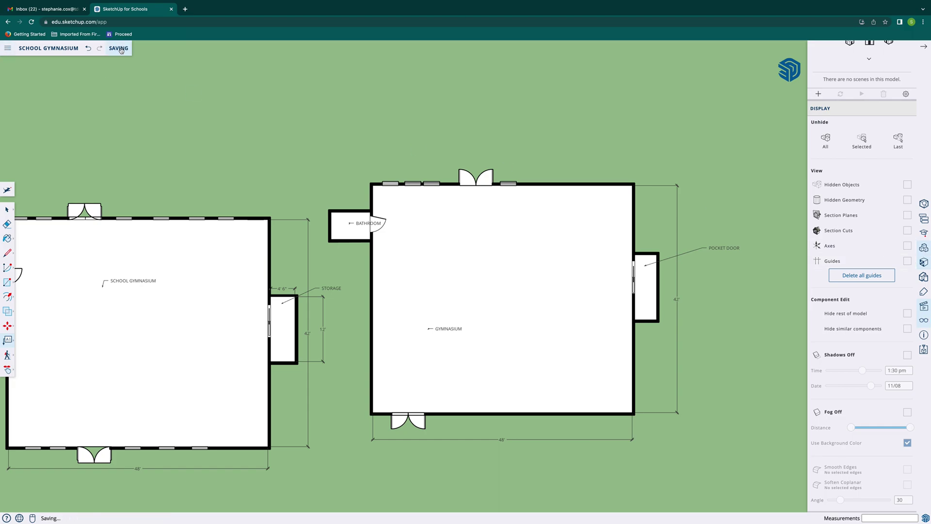
Set up a PNG image download of the model with a transparent background
left_click(8, 51)
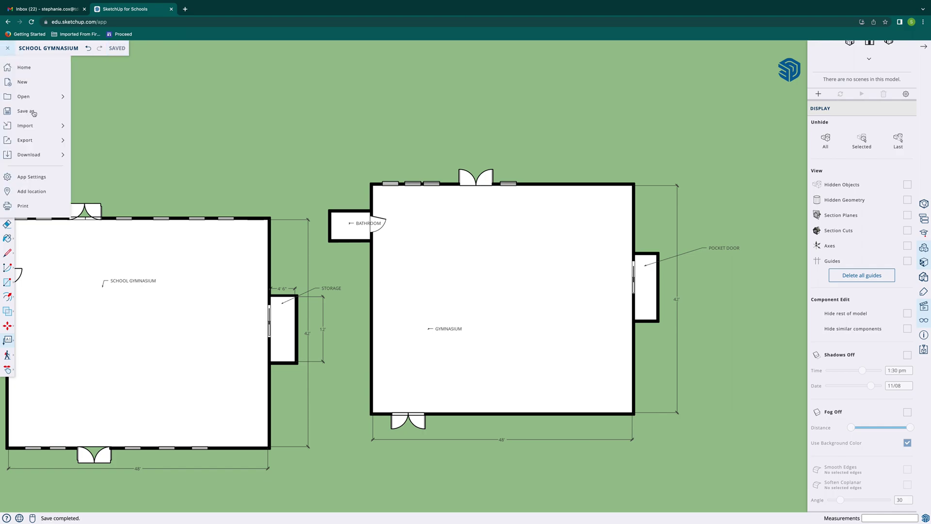
left_click(37, 140)
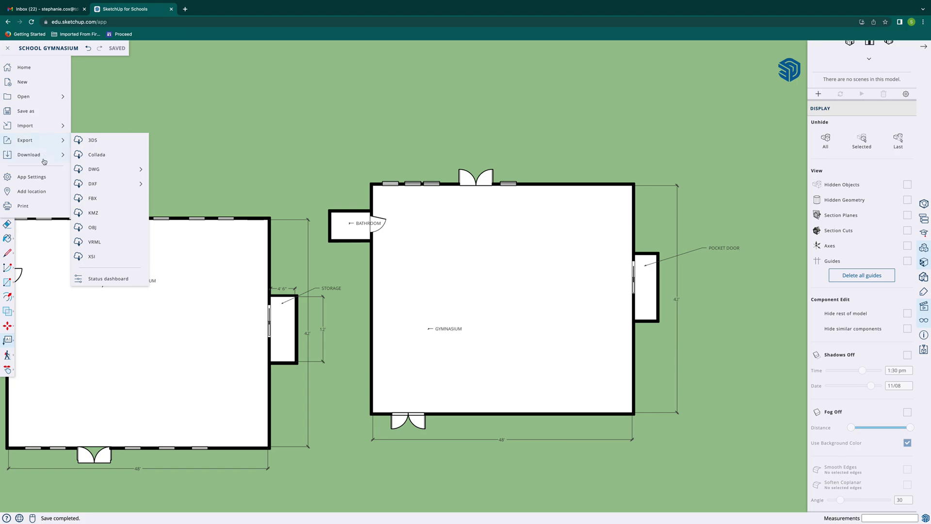
left_click(44, 160)
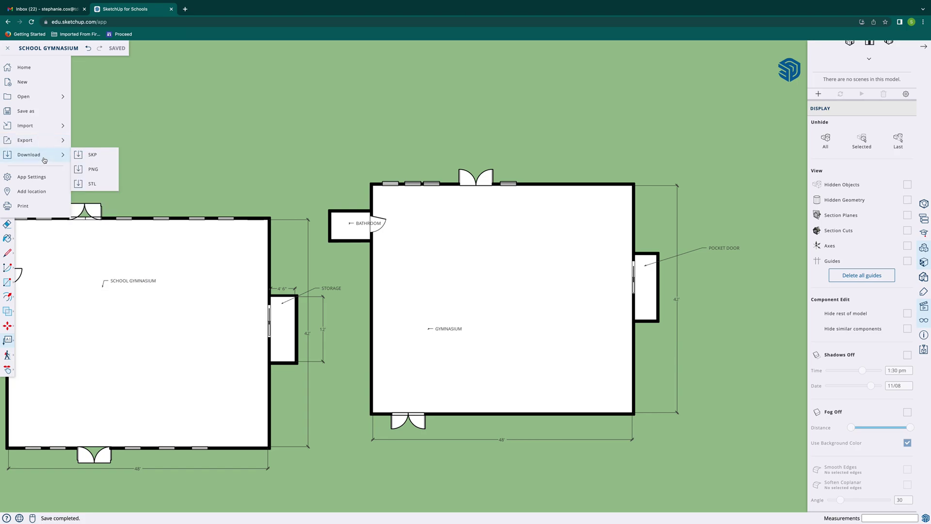
left_click(98, 170)
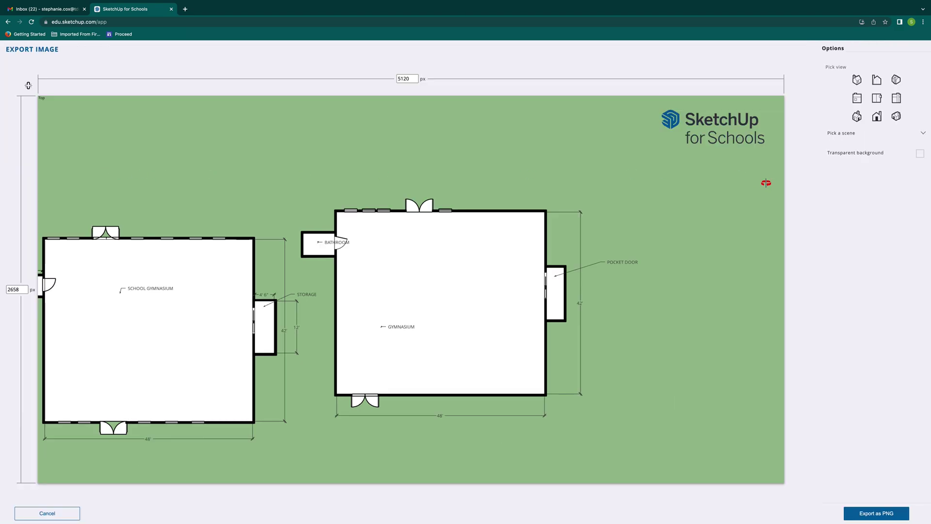
left_click(920, 154)
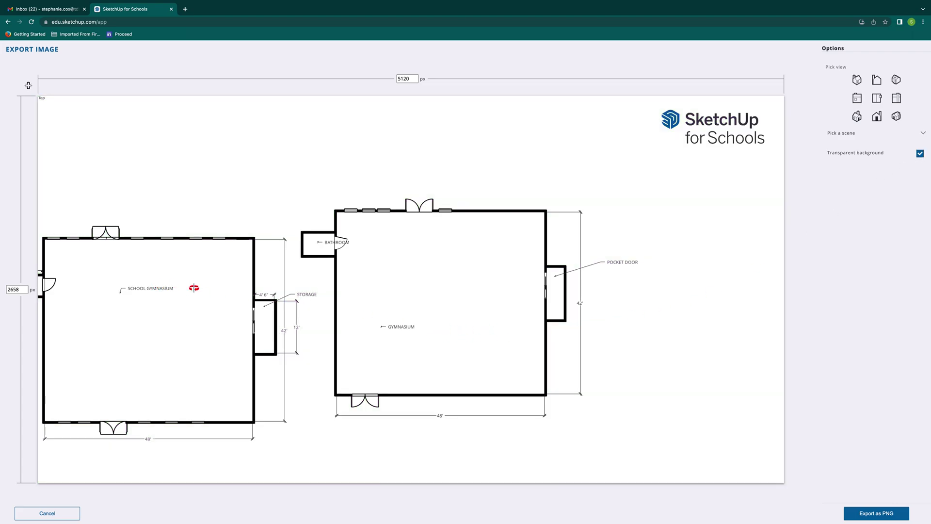
Frame both complete floor plans with their labels and dimensions in the image and export it as a PNG
scroll(600, 241, "up", 1)
scroll(597, 252, "down", 4)
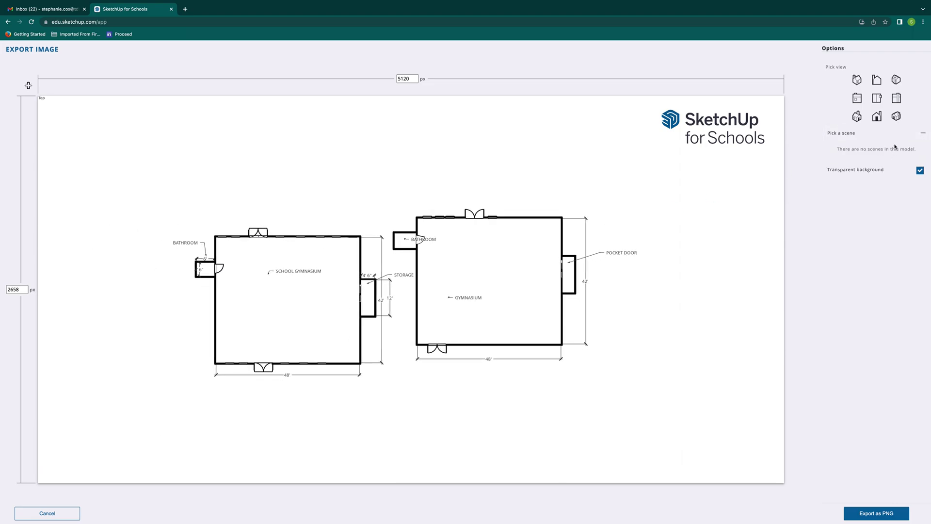
left_click(873, 132)
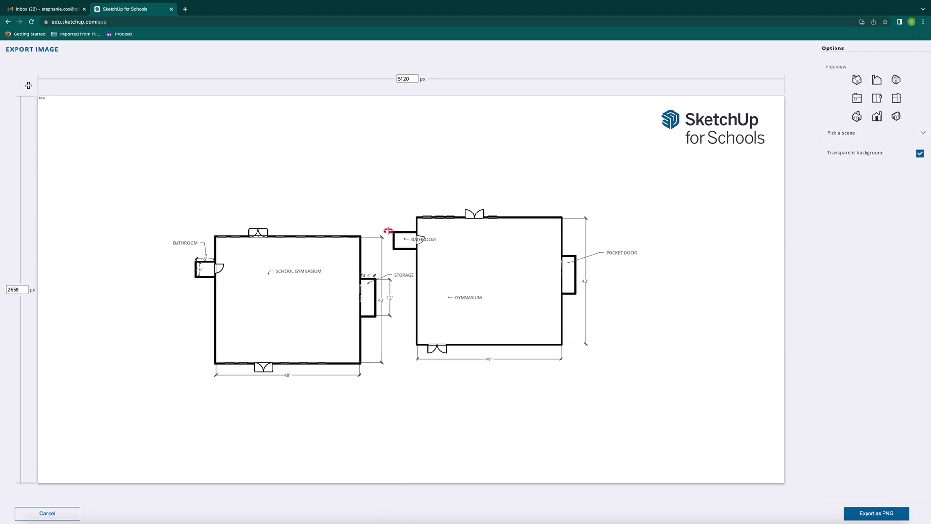
scroll(388, 231, "up", 2)
scroll(388, 230, "up", 1)
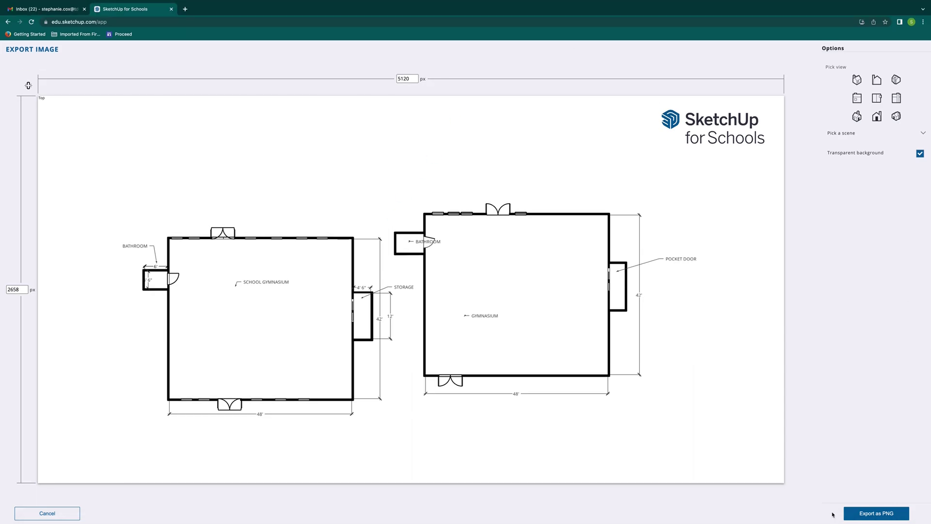
left_click(865, 512)
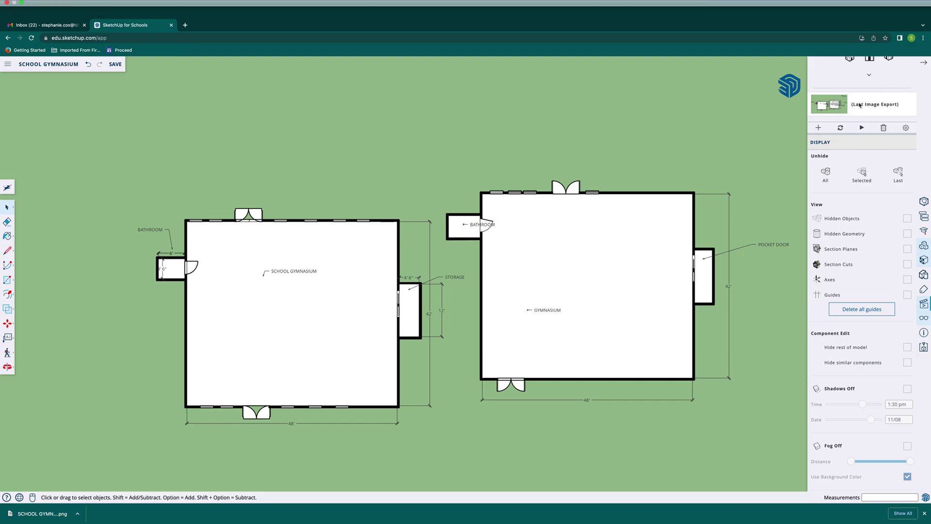
scroll(861, 108, "up", 3)
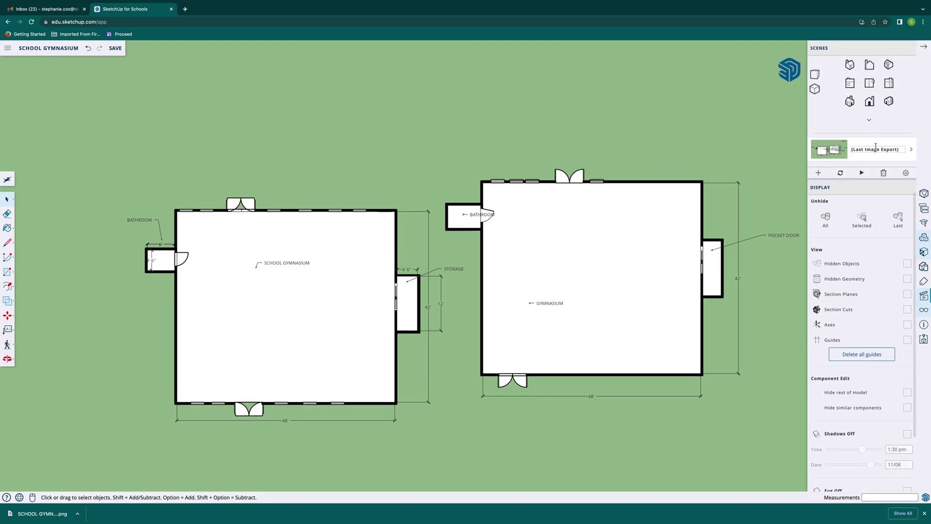